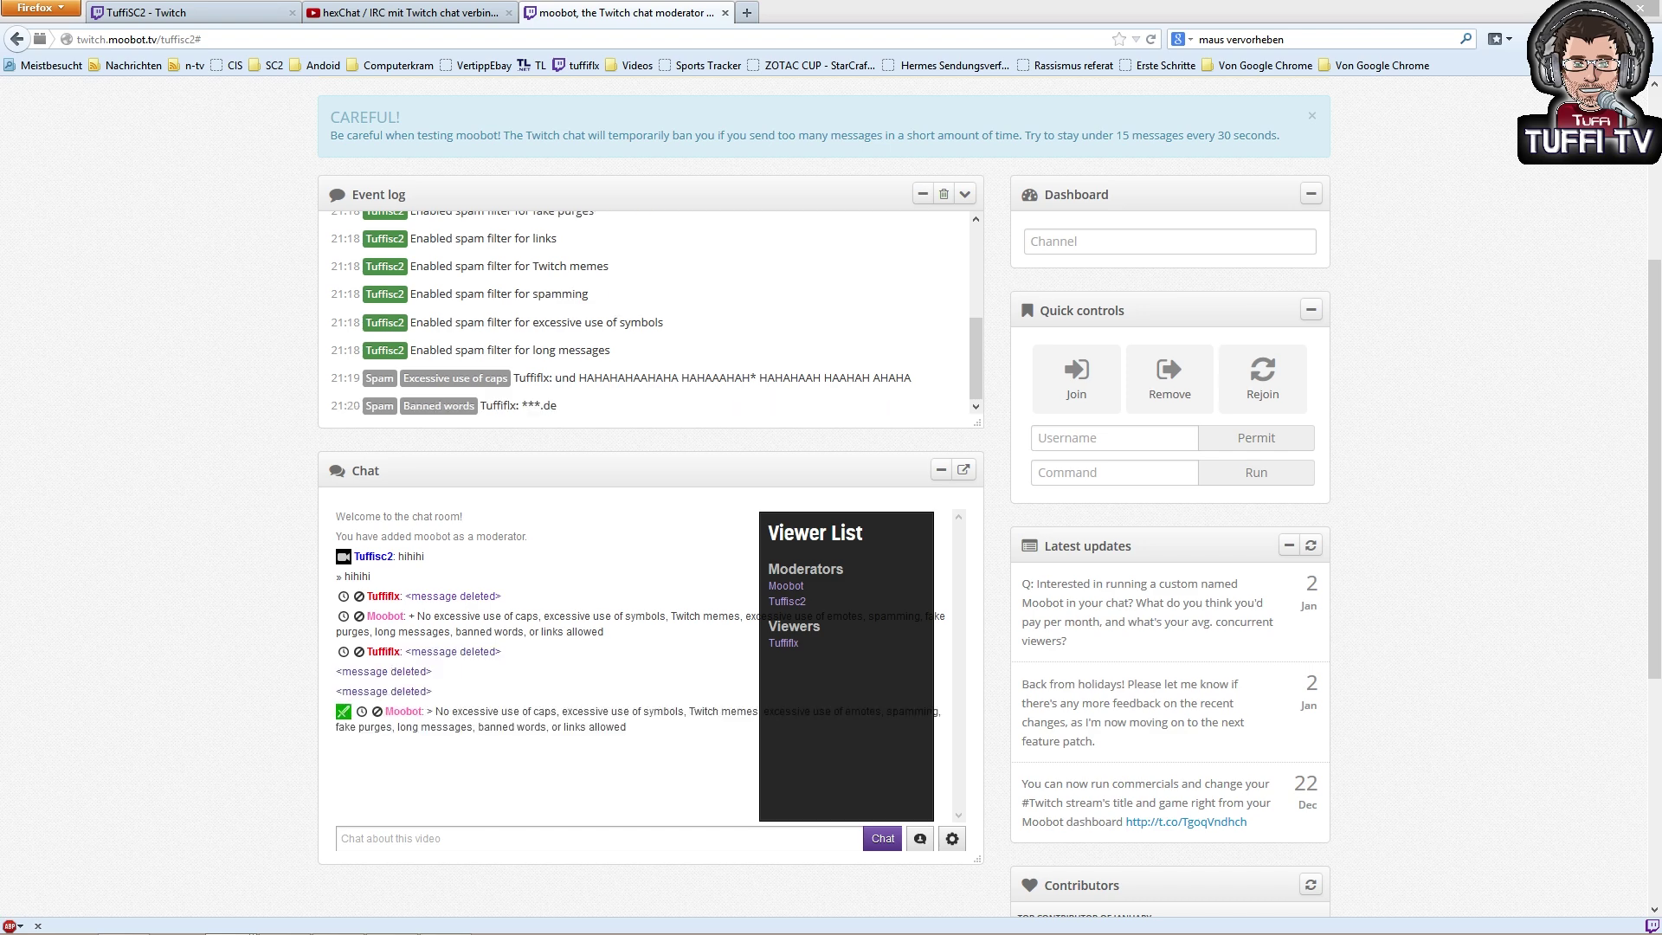
- Post the messages "lol" and "gebt trollen keine Chance" in the Twitch channel's chat
click(215, 14)
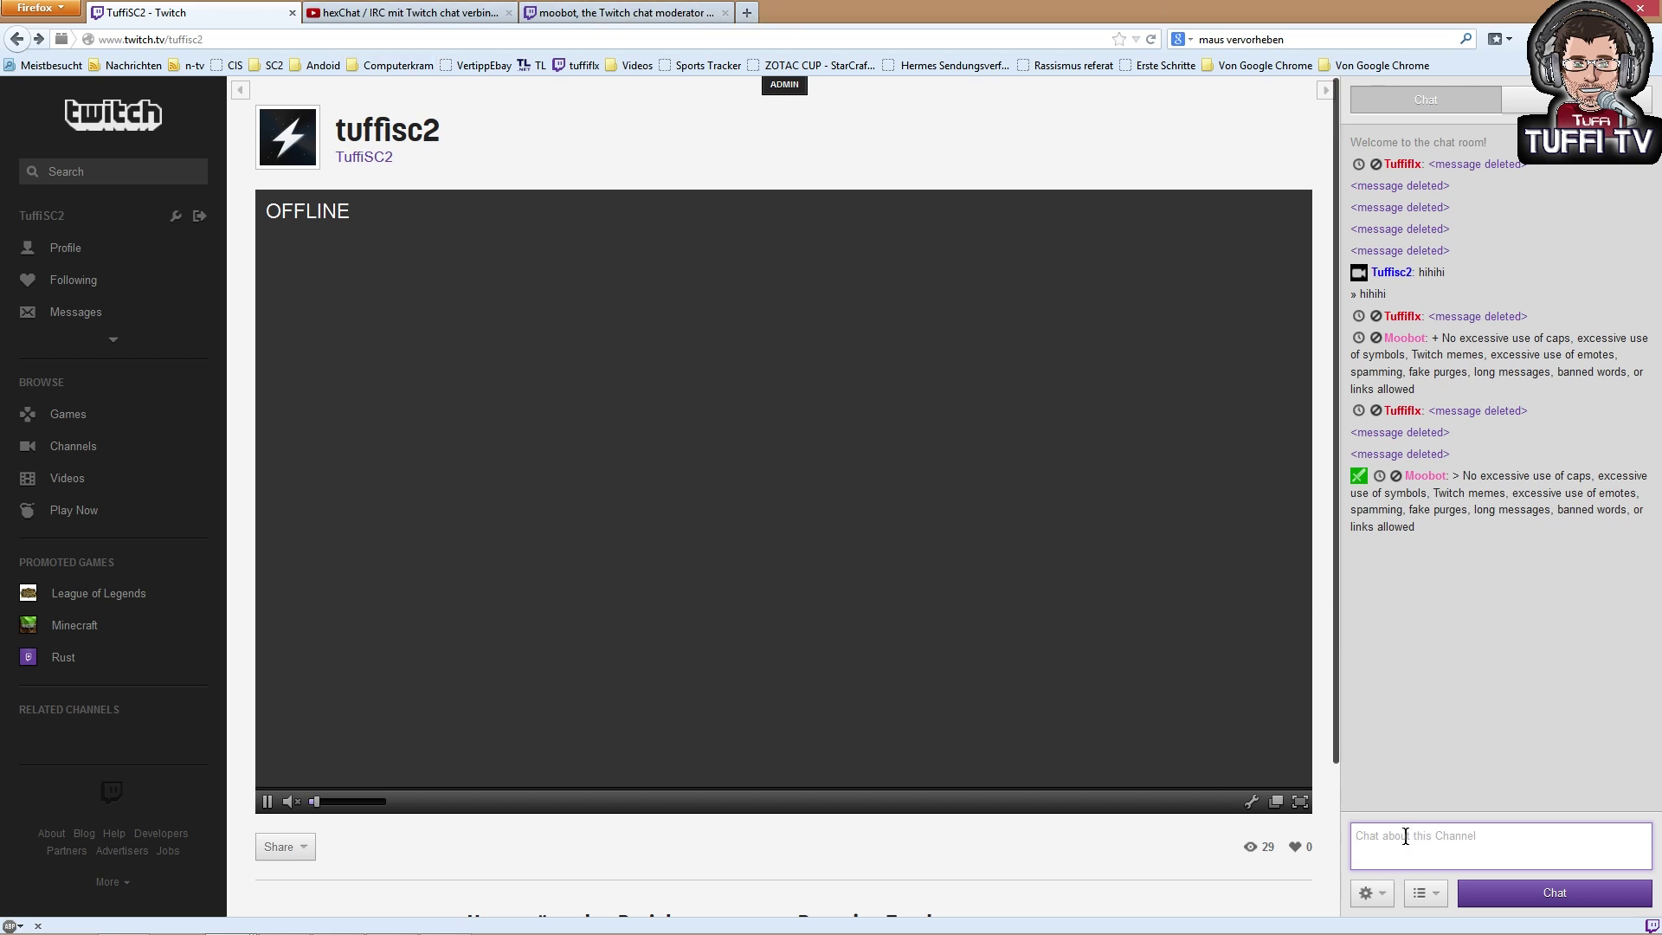
text(lol)
key(Return)
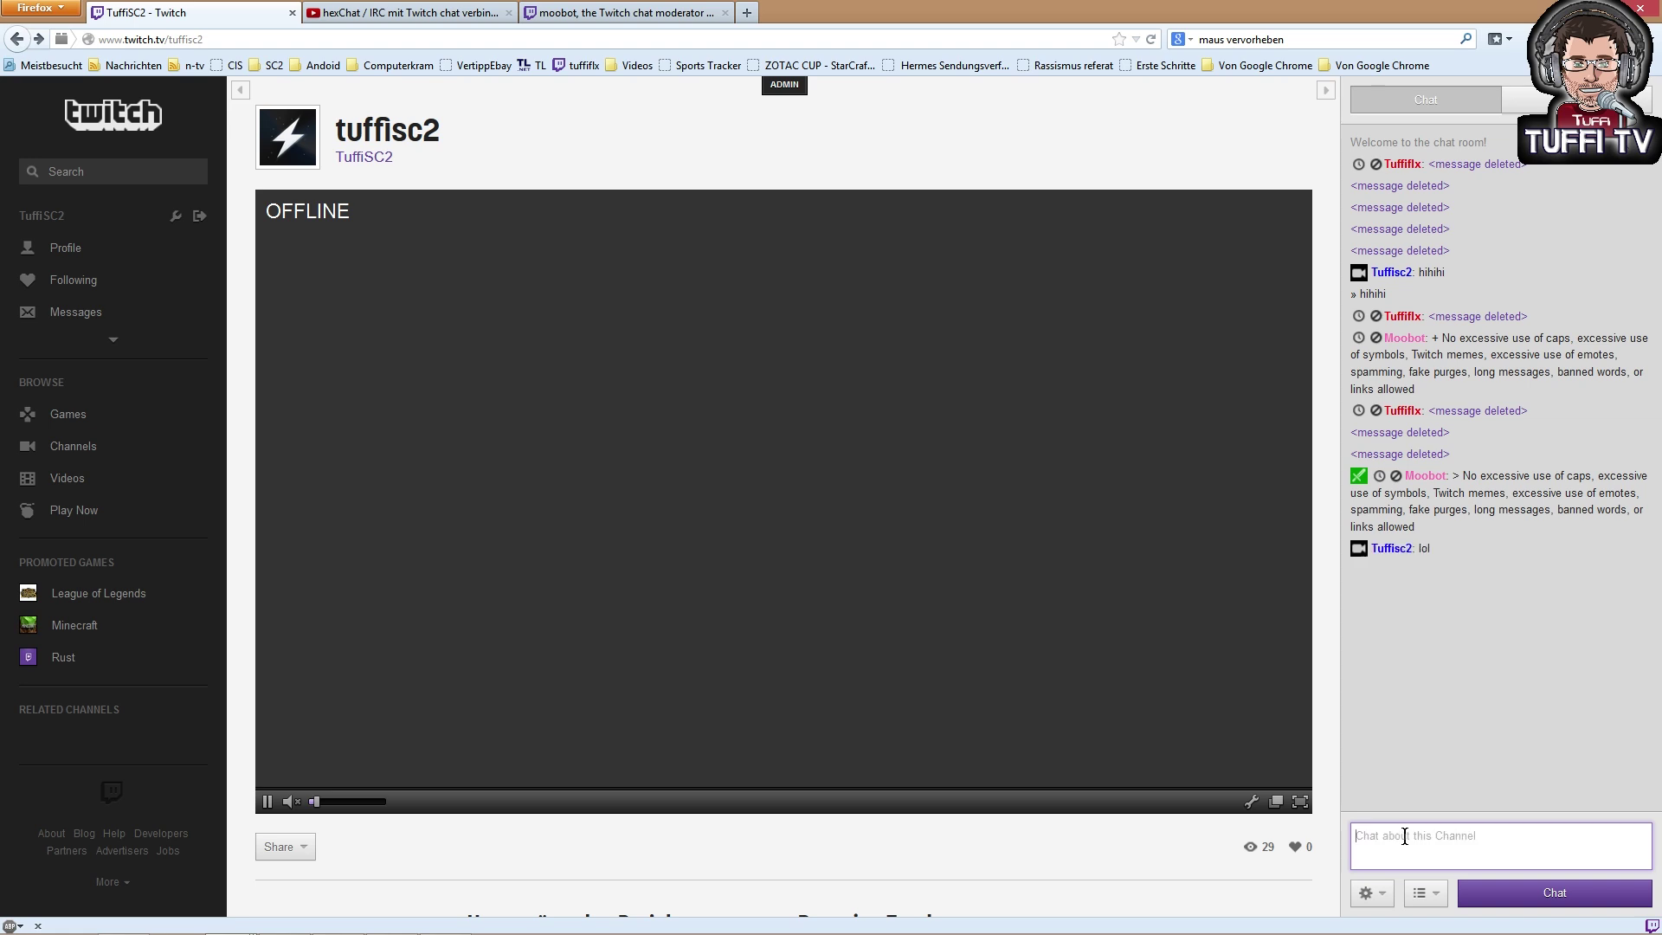
text(gebt trollen keion)
key(BackSpace)
key(BackSpace)
text(ne Chance)
key(Return)
- Return to the Moobot dashboard and hide the viewer list covering its chat
click(400, 11)
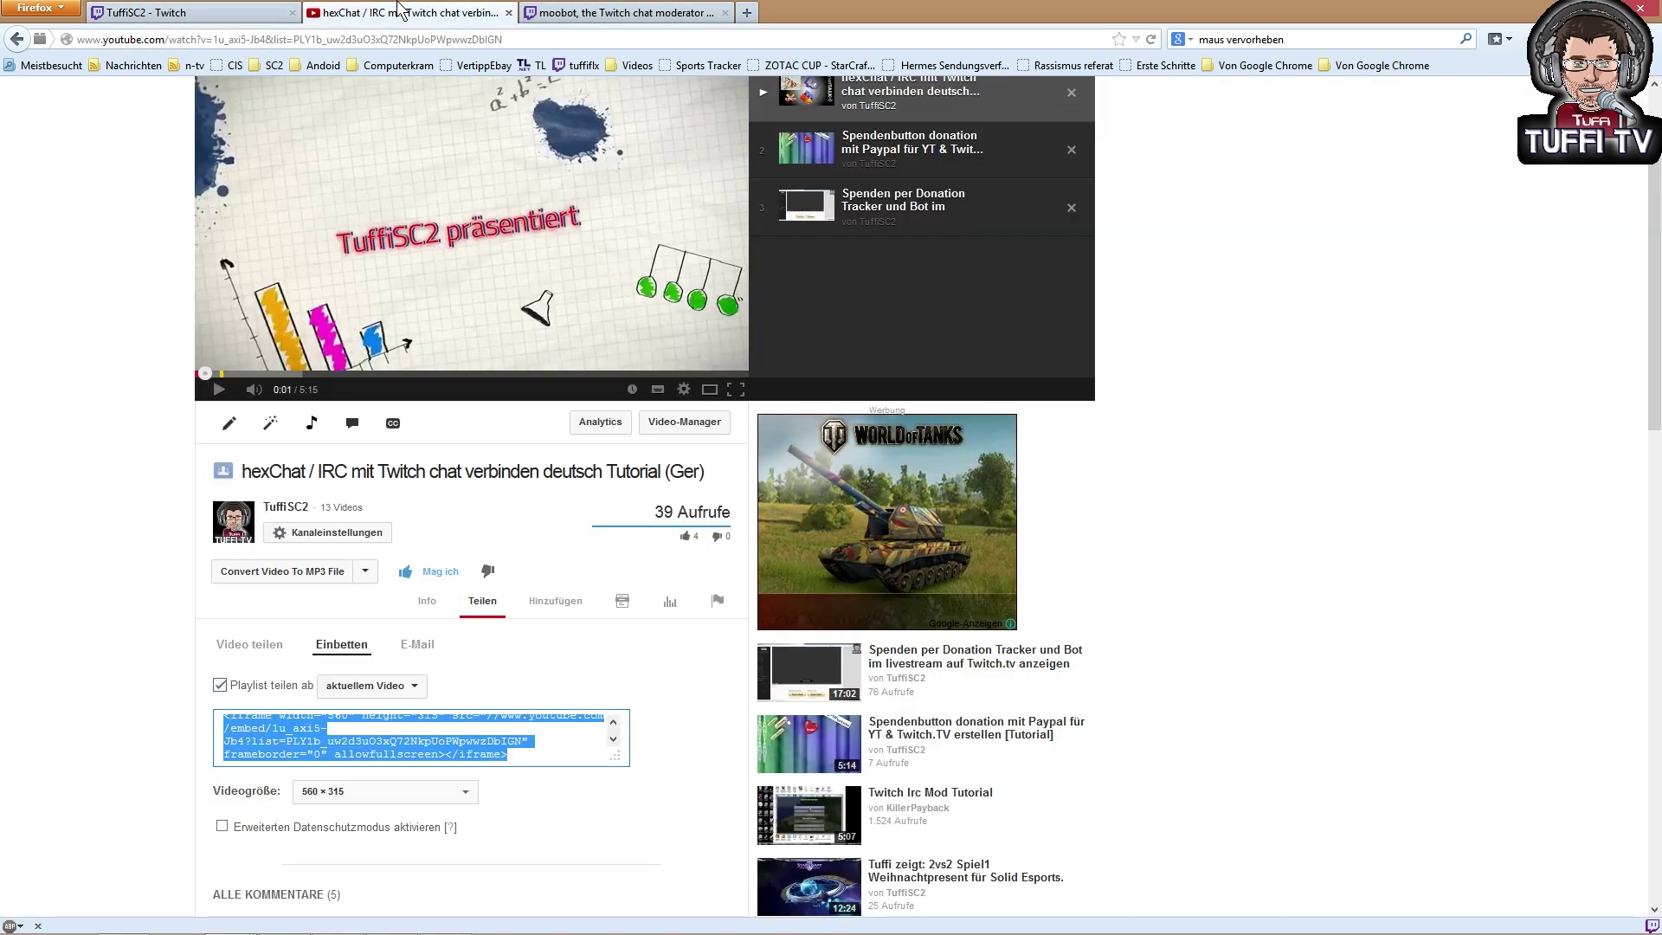
click(619, 12)
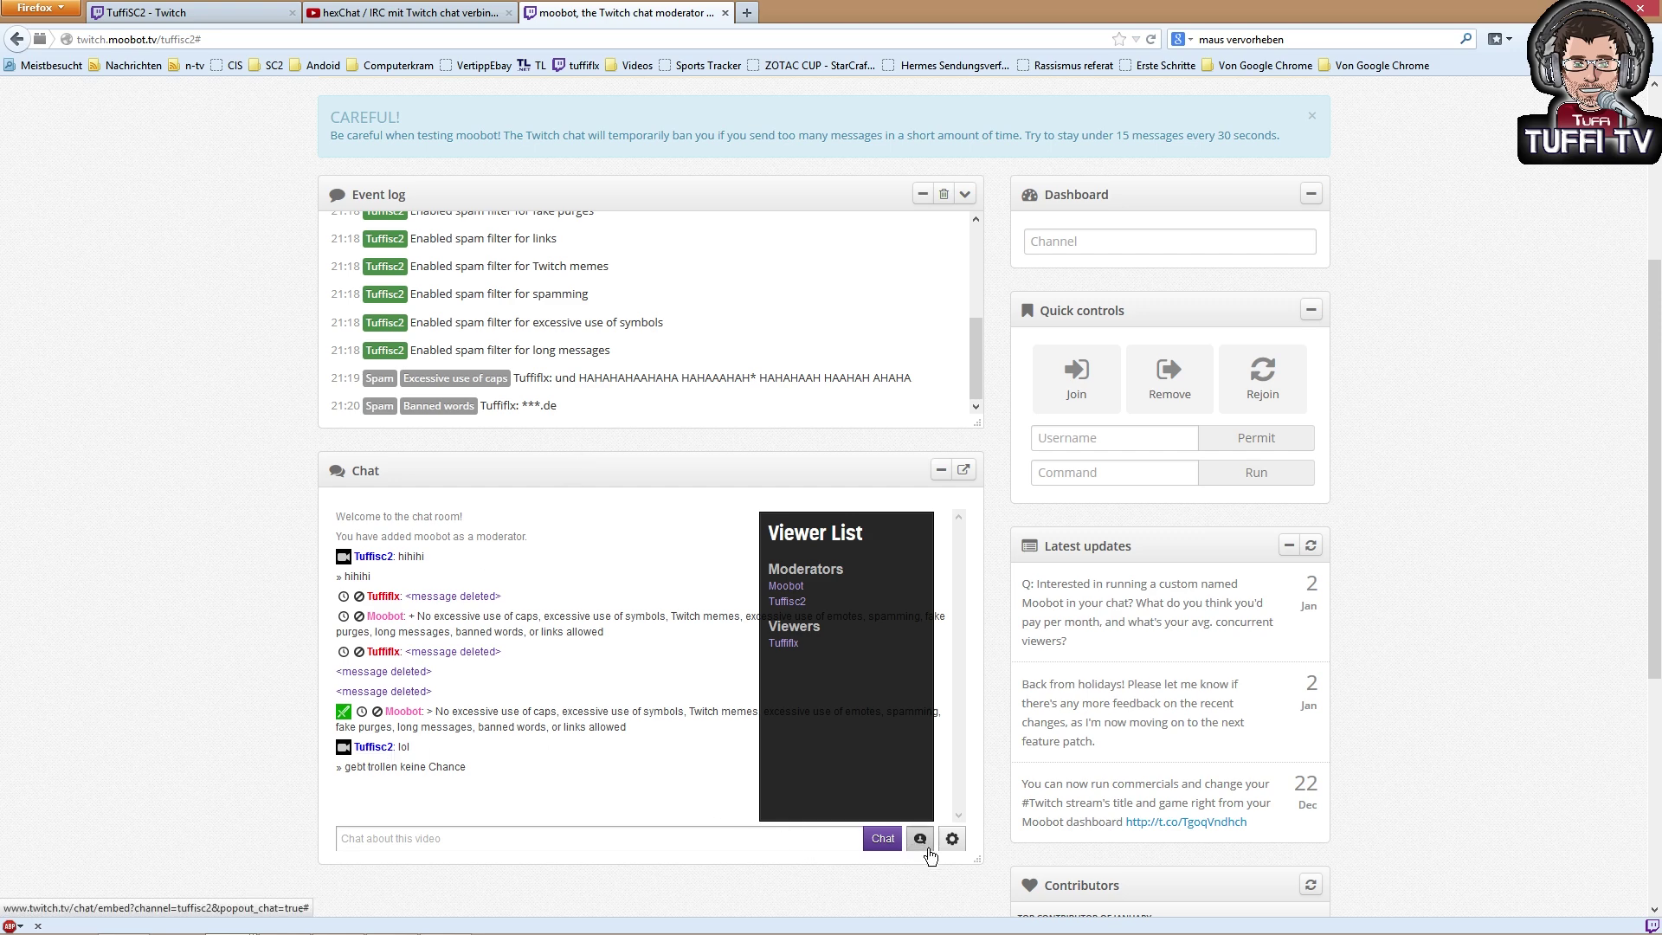
click(919, 838)
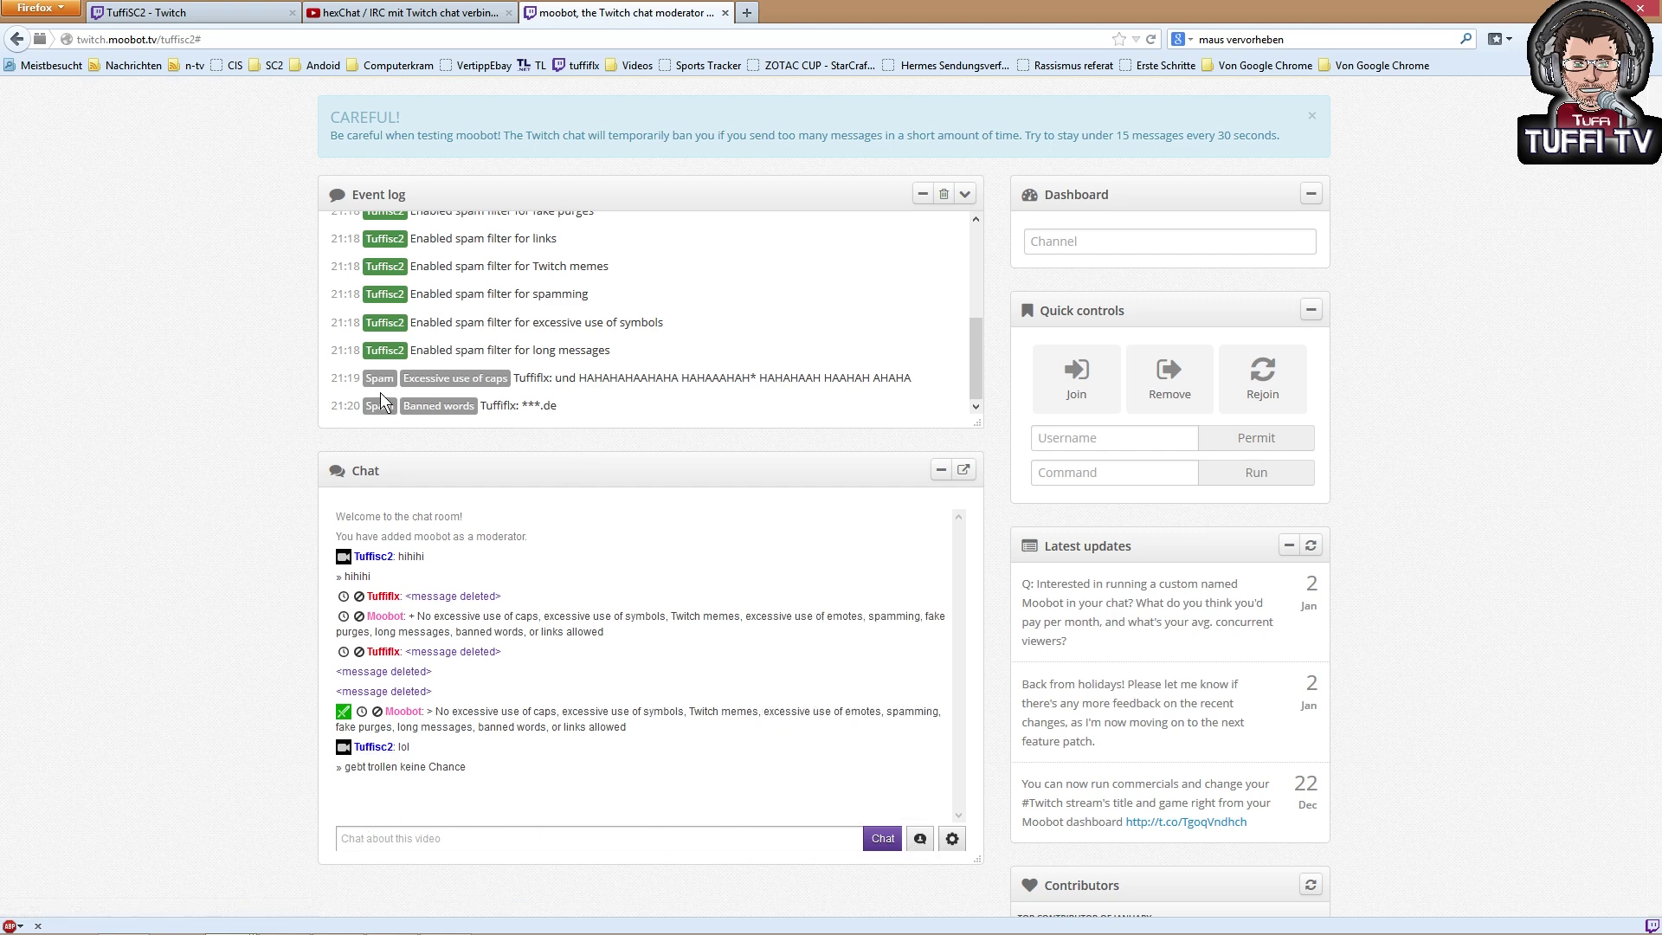
- In the excessive use of caps spam filter, set the warning duration to 20 seconds and the timeout duration to 300 seconds
scroll(381, 392, up, 6)
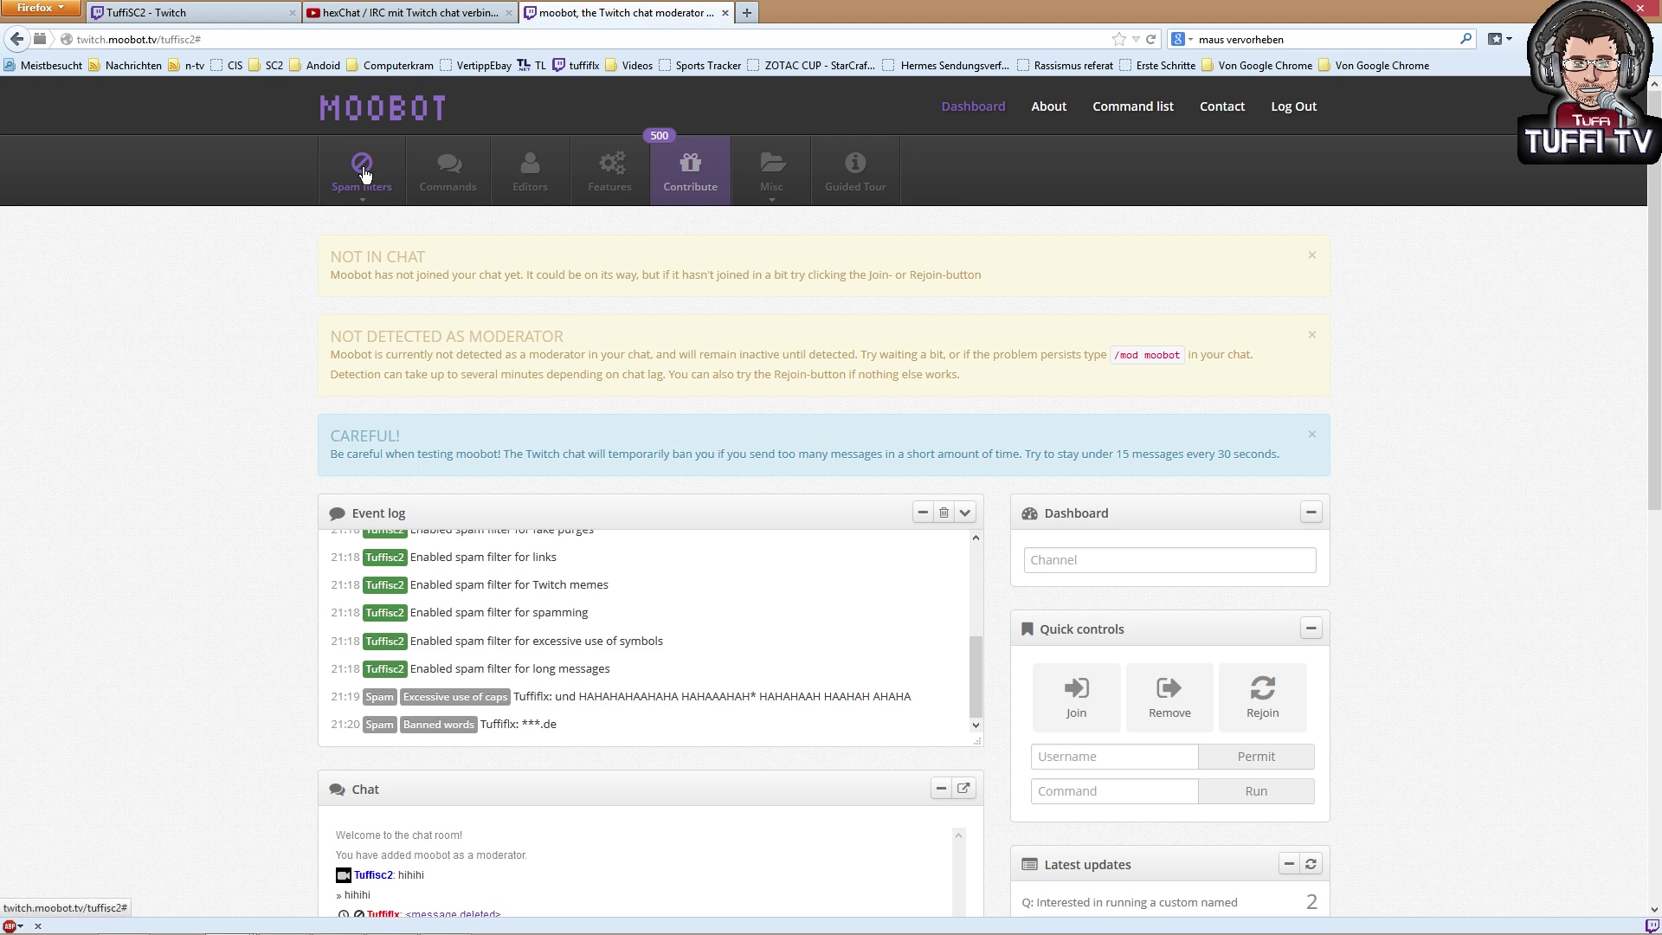
click(363, 173)
click(385, 225)
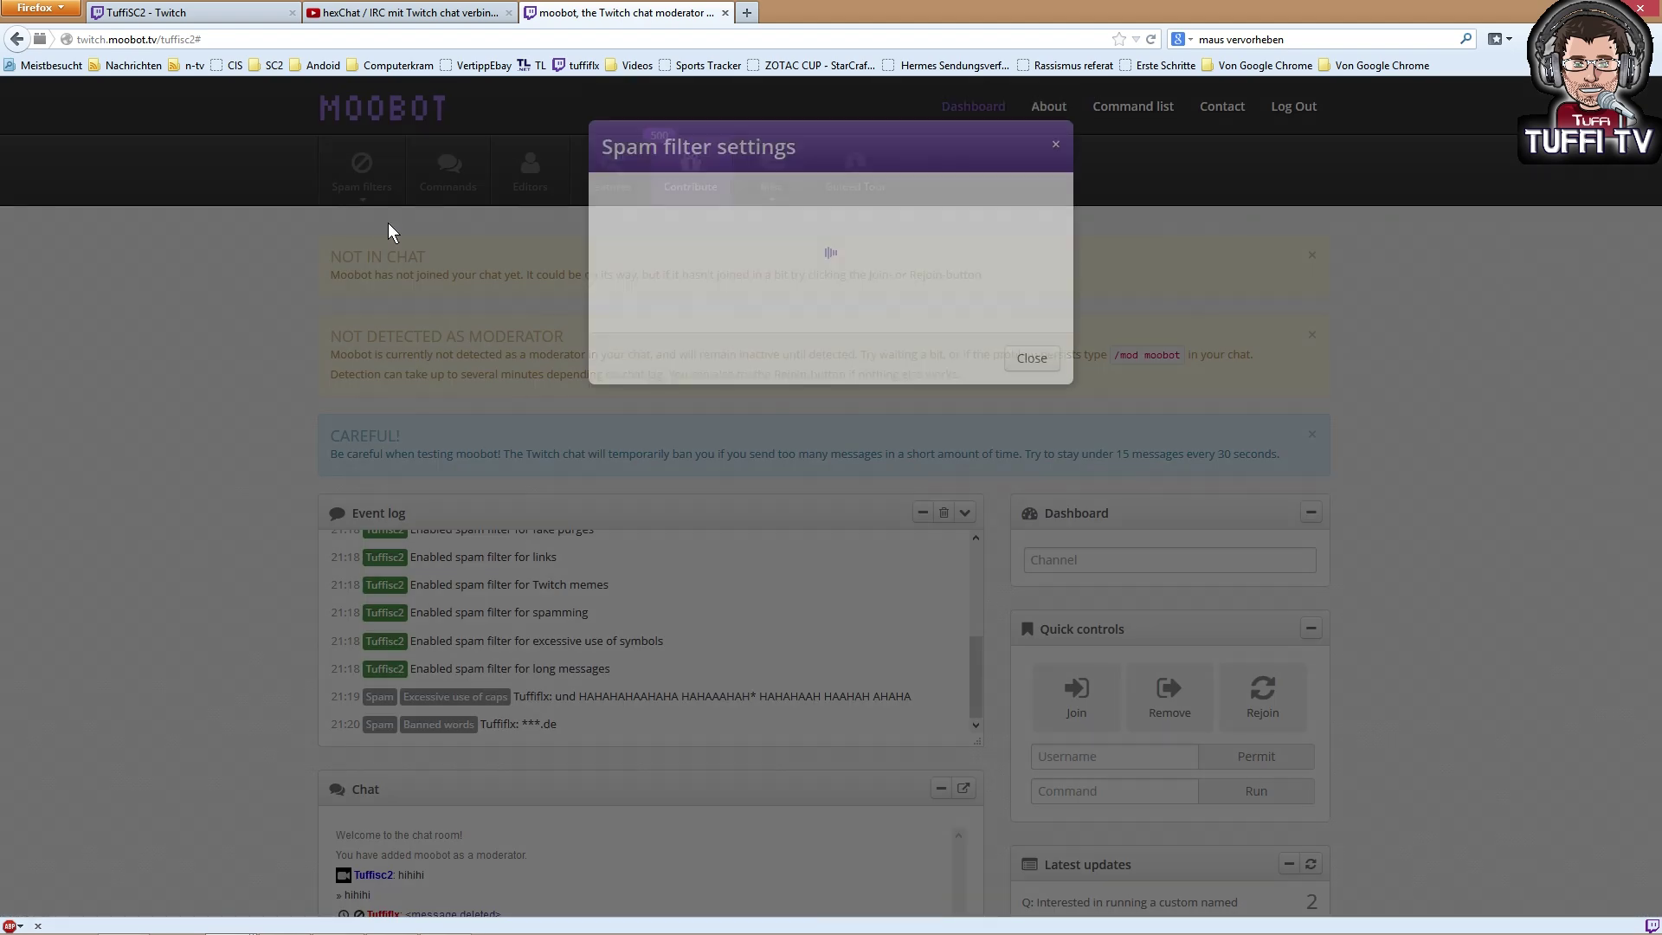
scroll(1061, 433, down, 2)
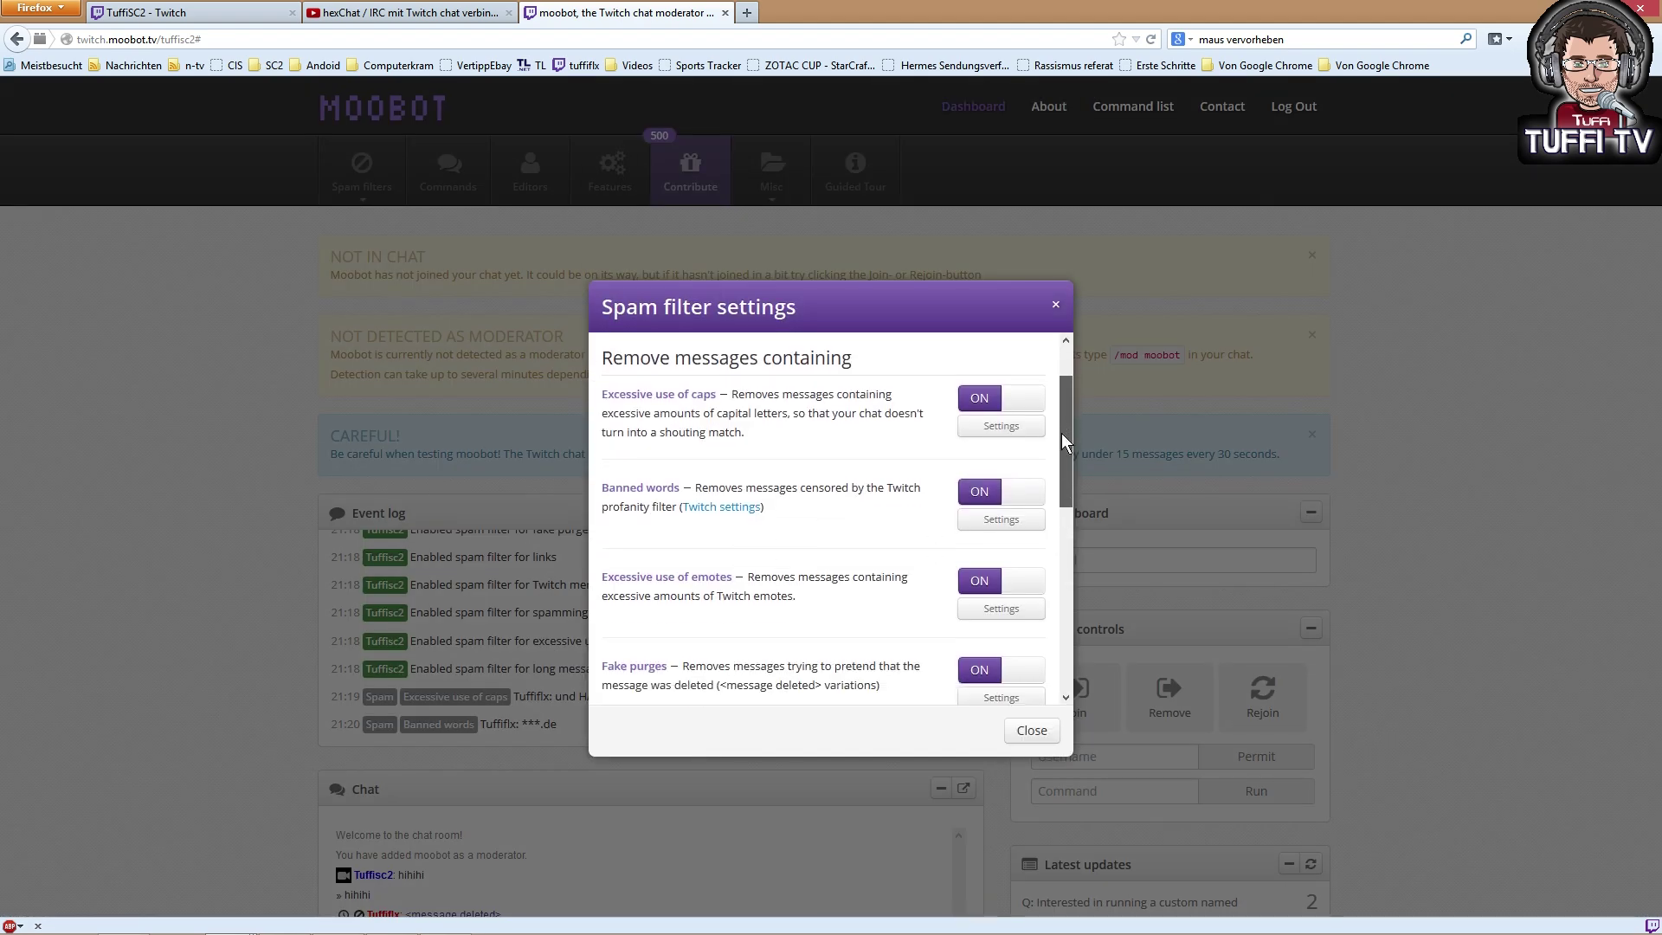
click(1024, 430)
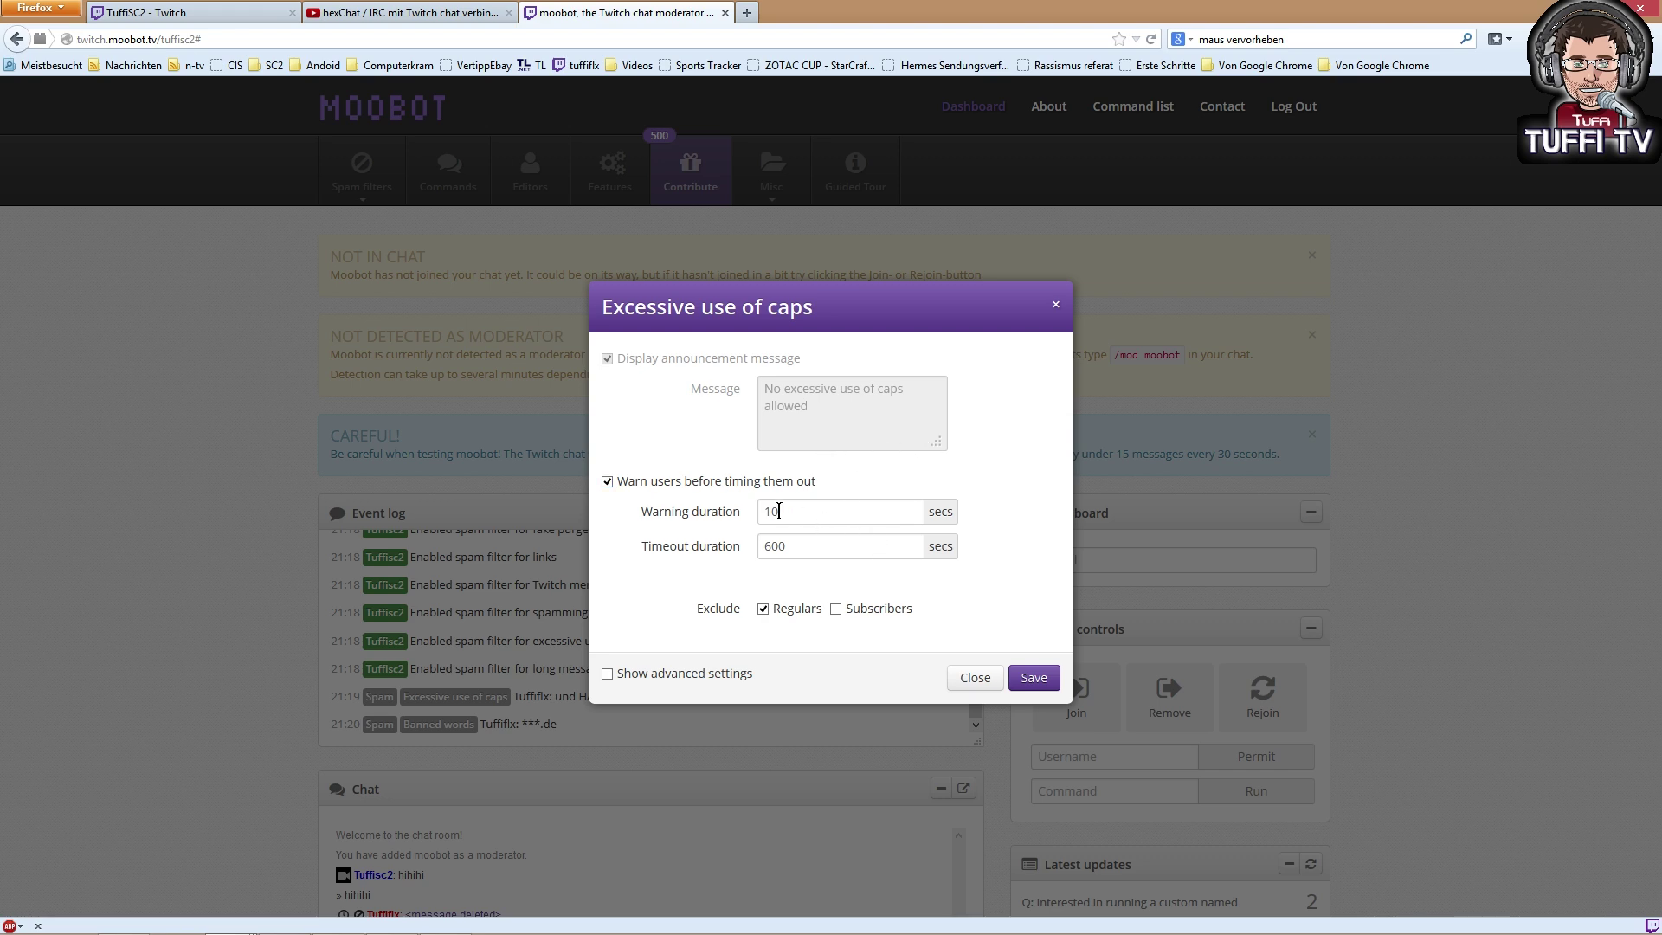
drag(779, 512, 663, 511)
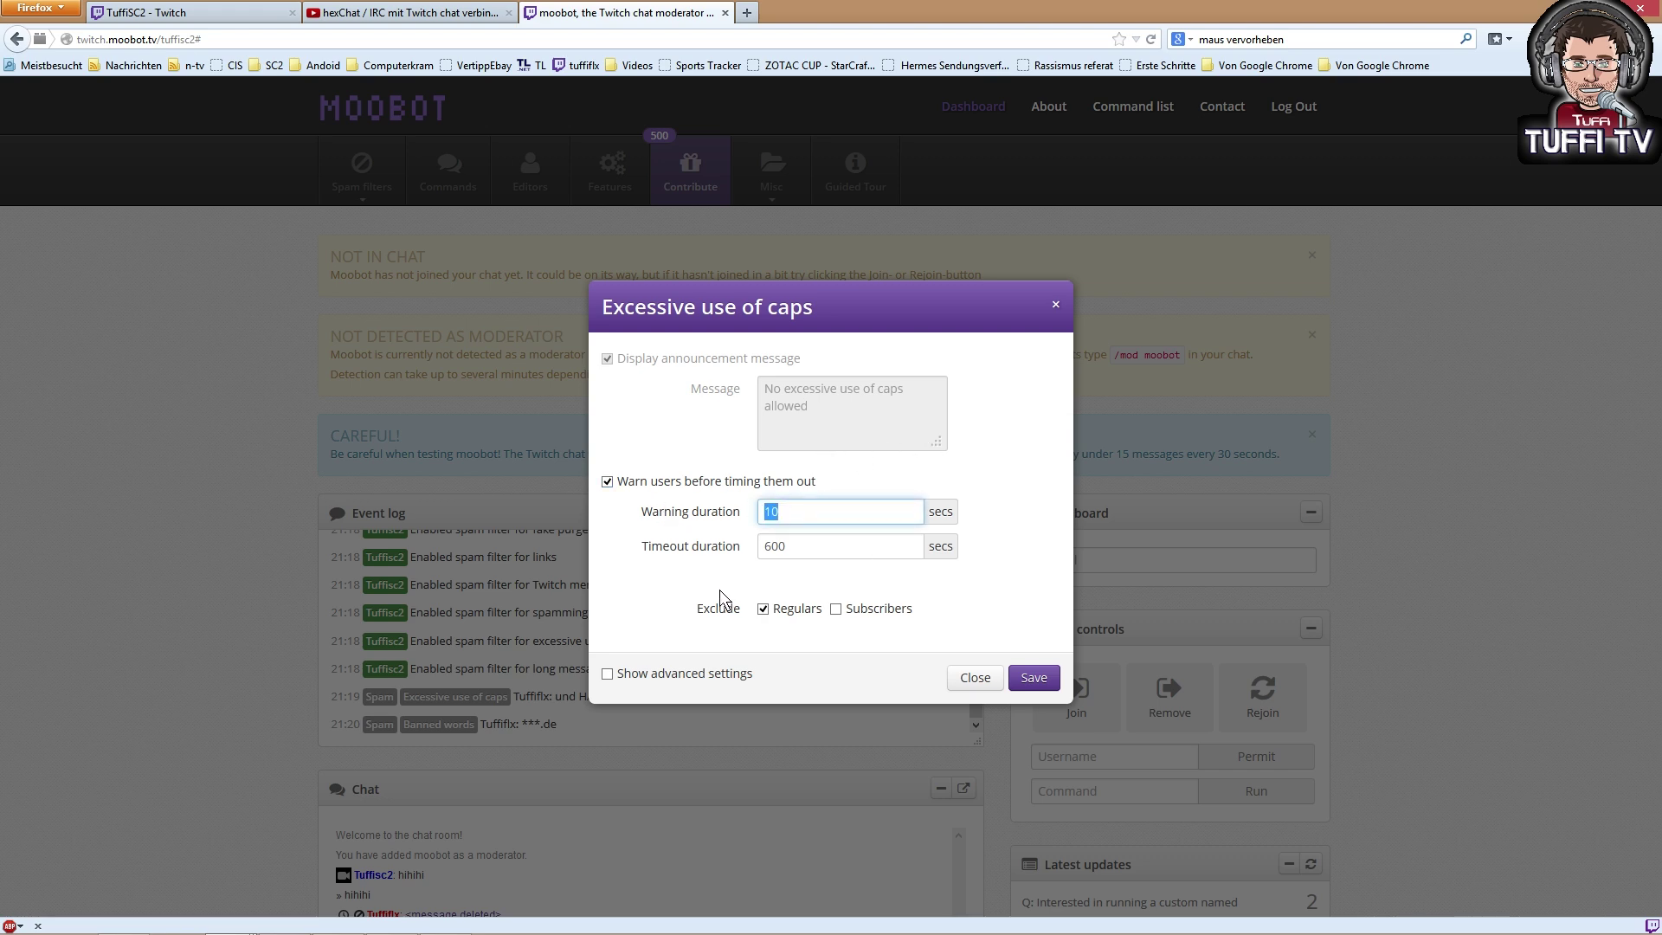
text(20)
drag(798, 555, 698, 553)
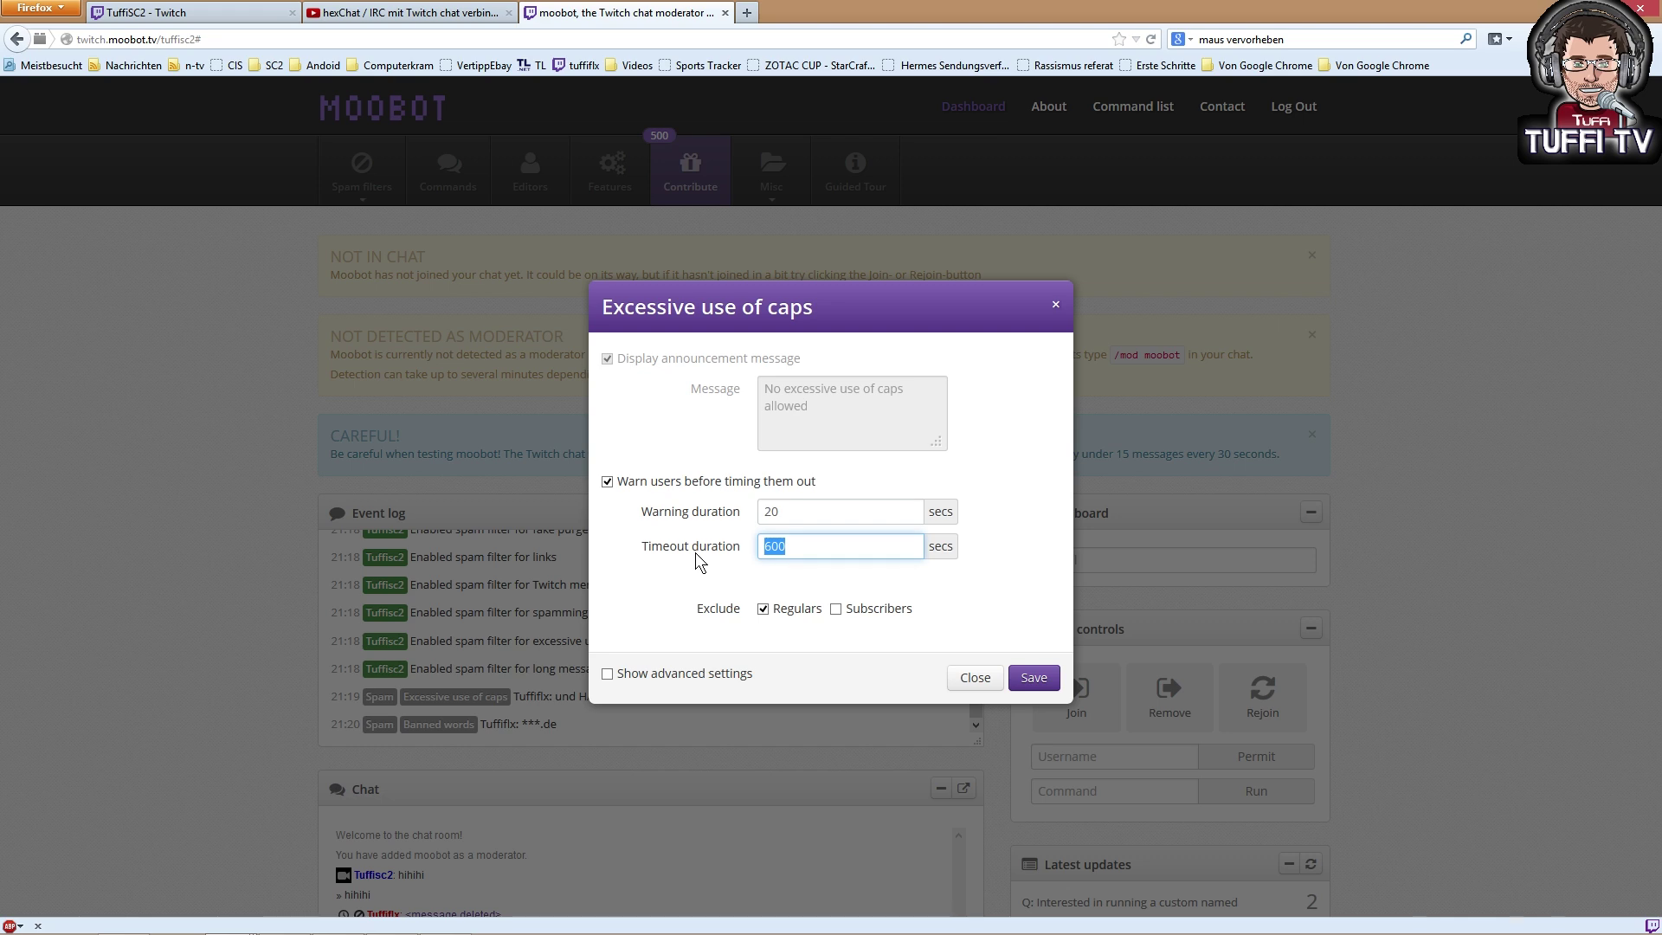
text(300)
click(753, 573)
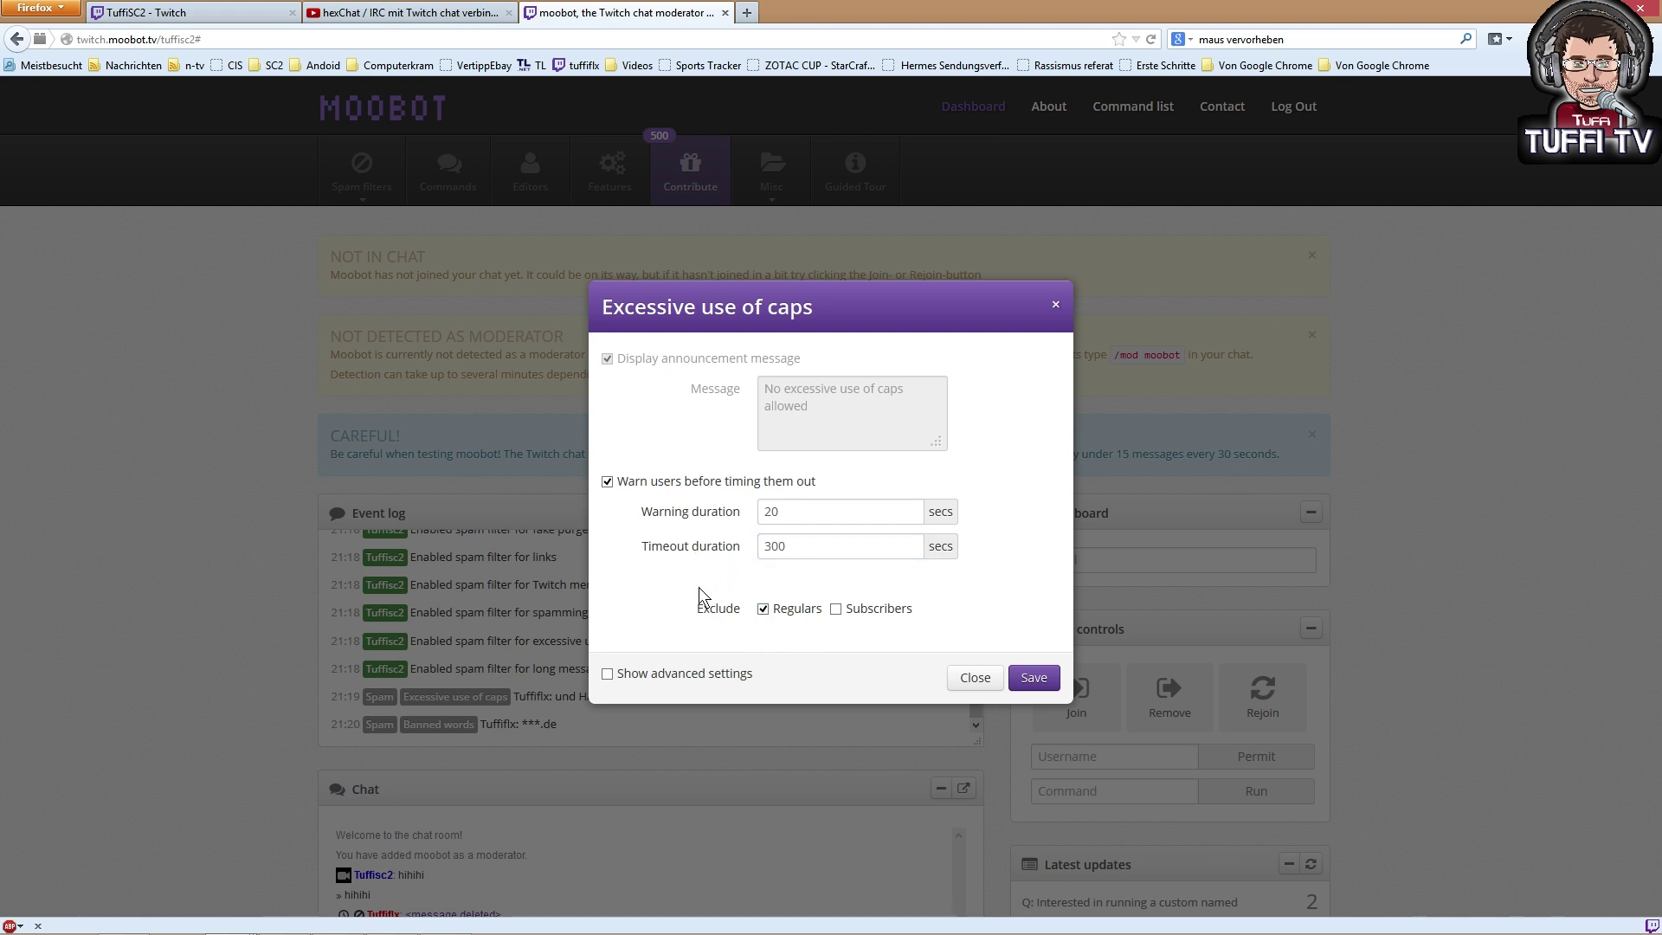
- Keep regulars excluded, set the minimum characters before checking for caps to 5, and save the caps filter settings
click(762, 611)
click(762, 609)
click(607, 674)
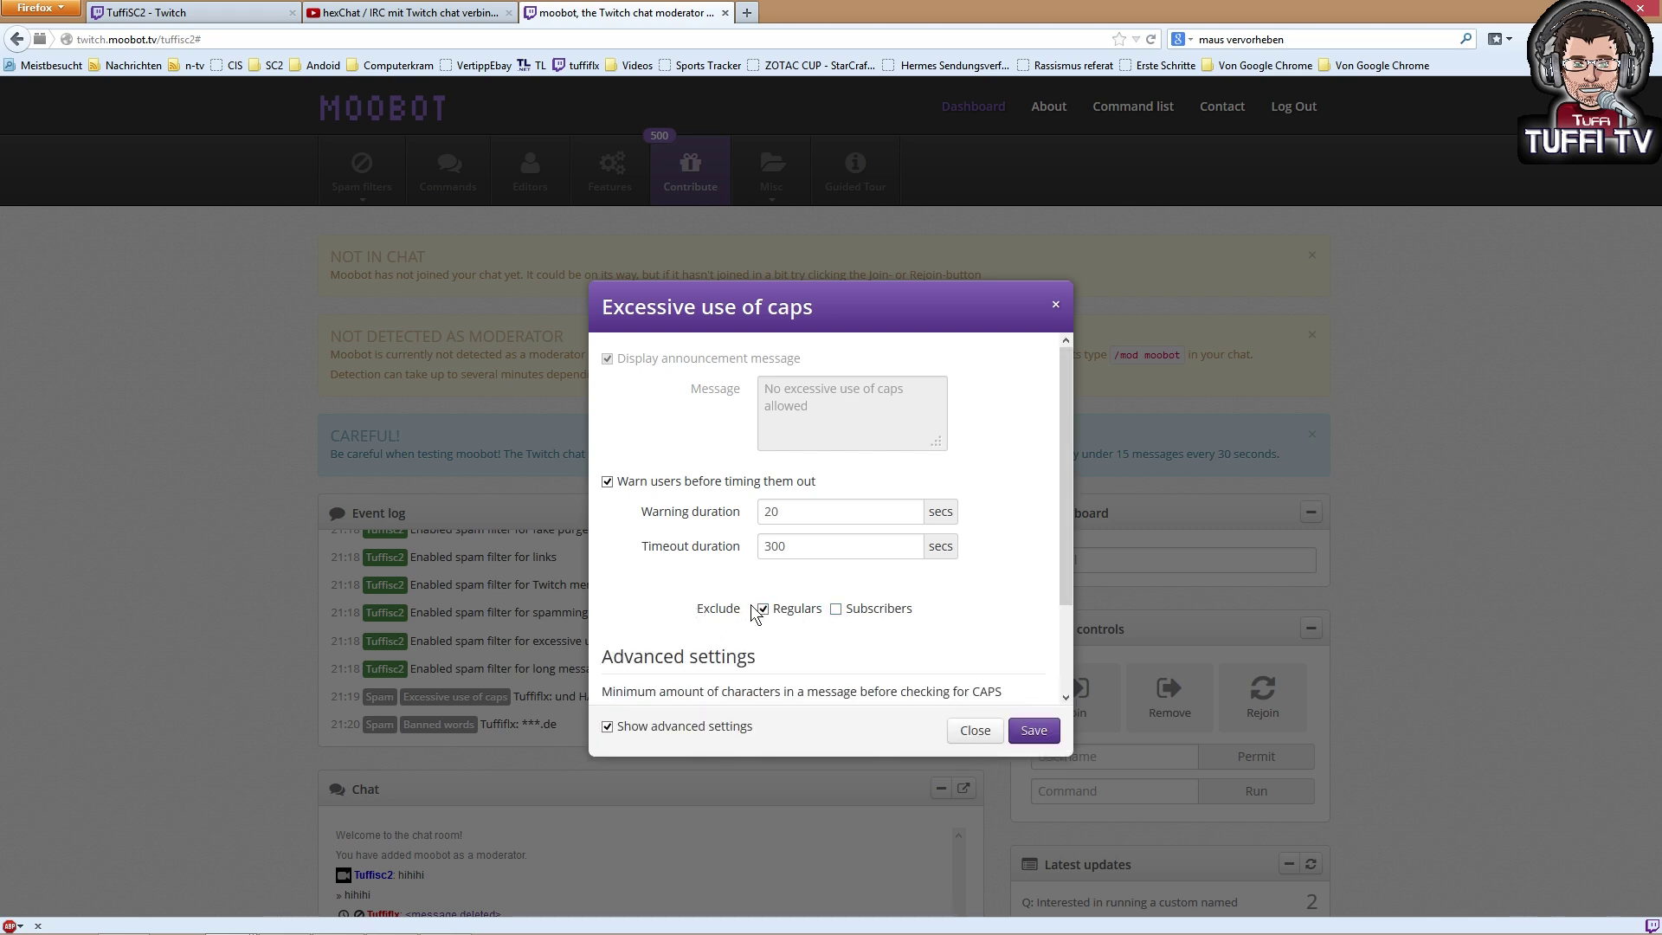
scroll(762, 555, down, 2)
scroll(762, 555, down, 2)
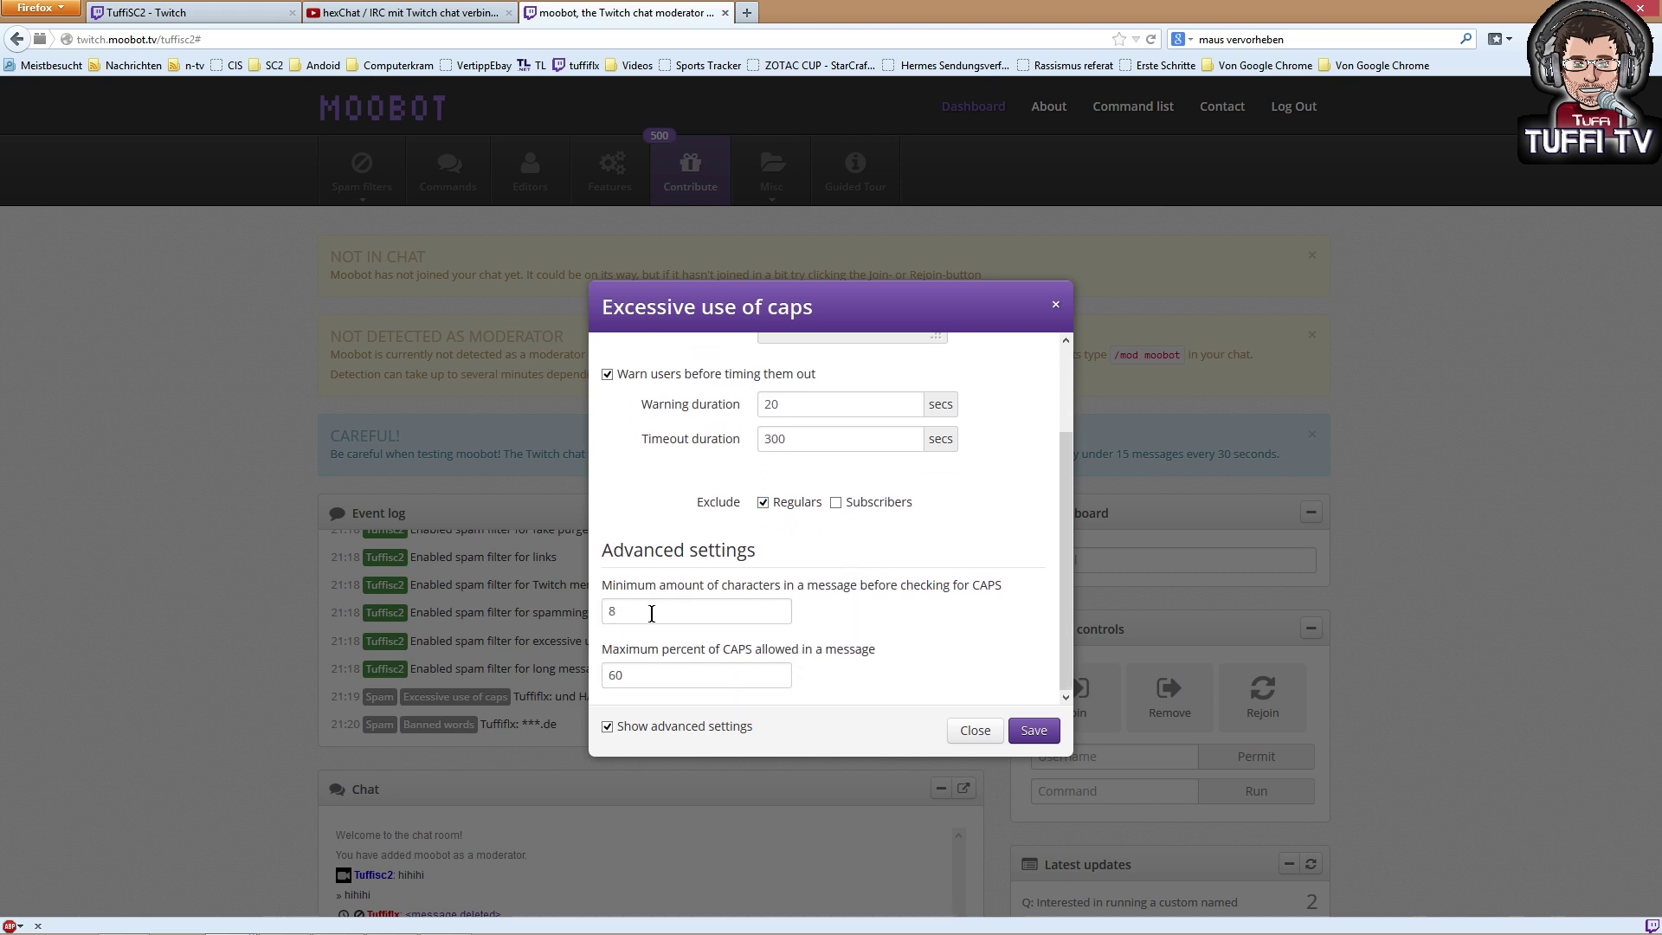
drag(649, 613, 436, 620)
text(5)
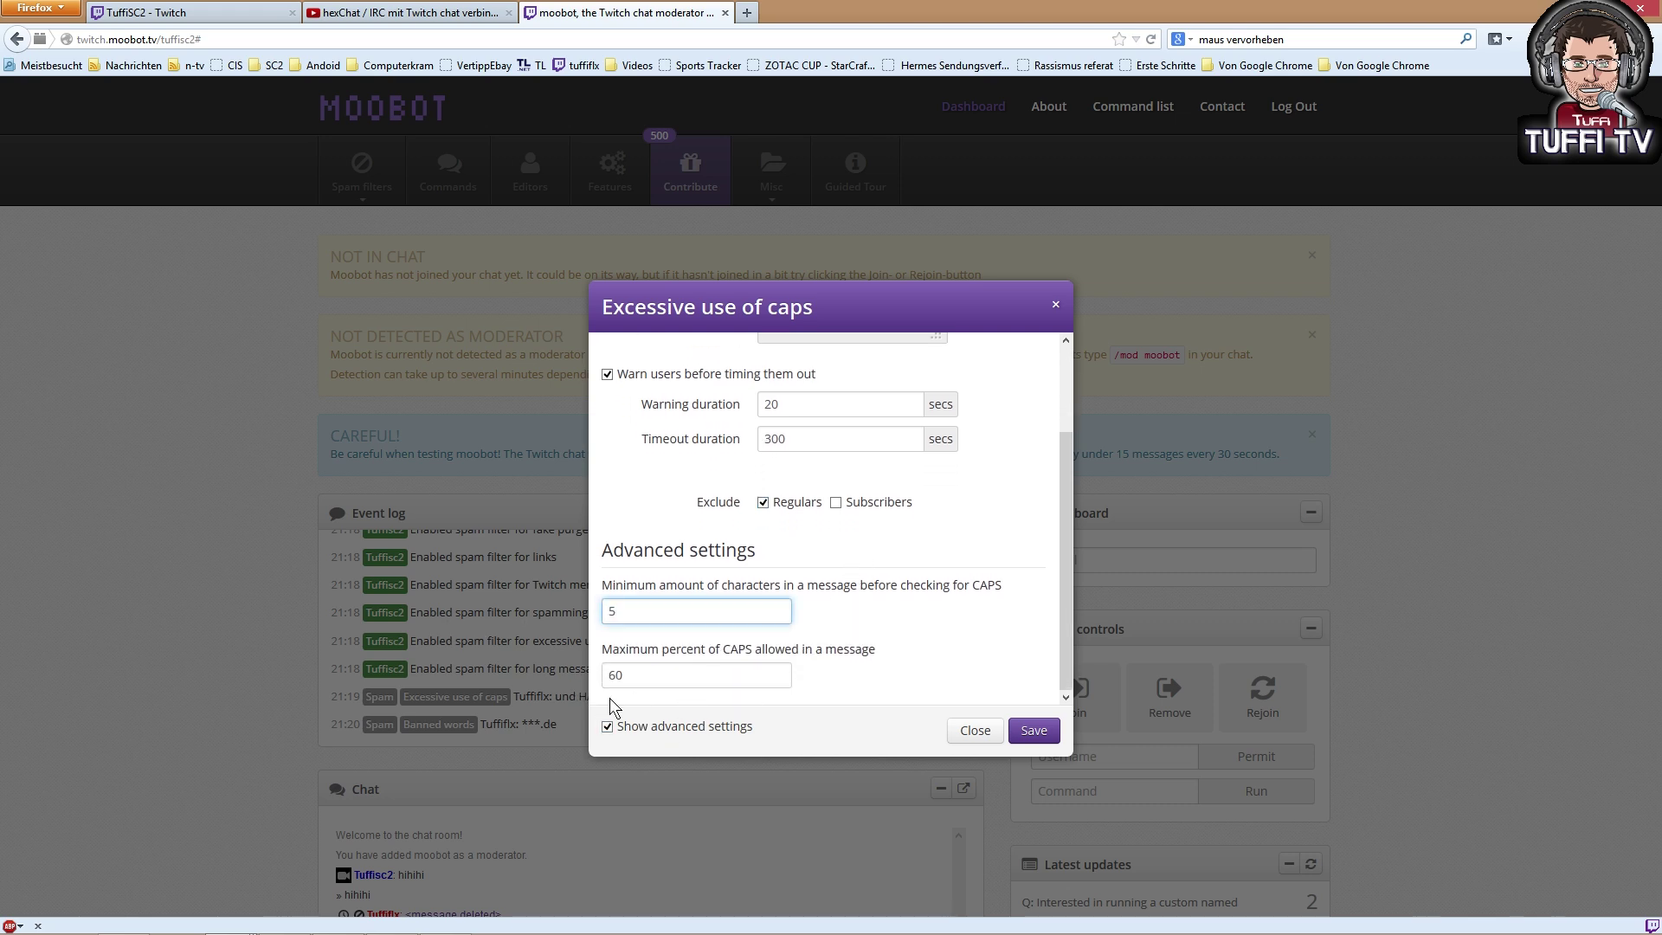
click(1031, 730)
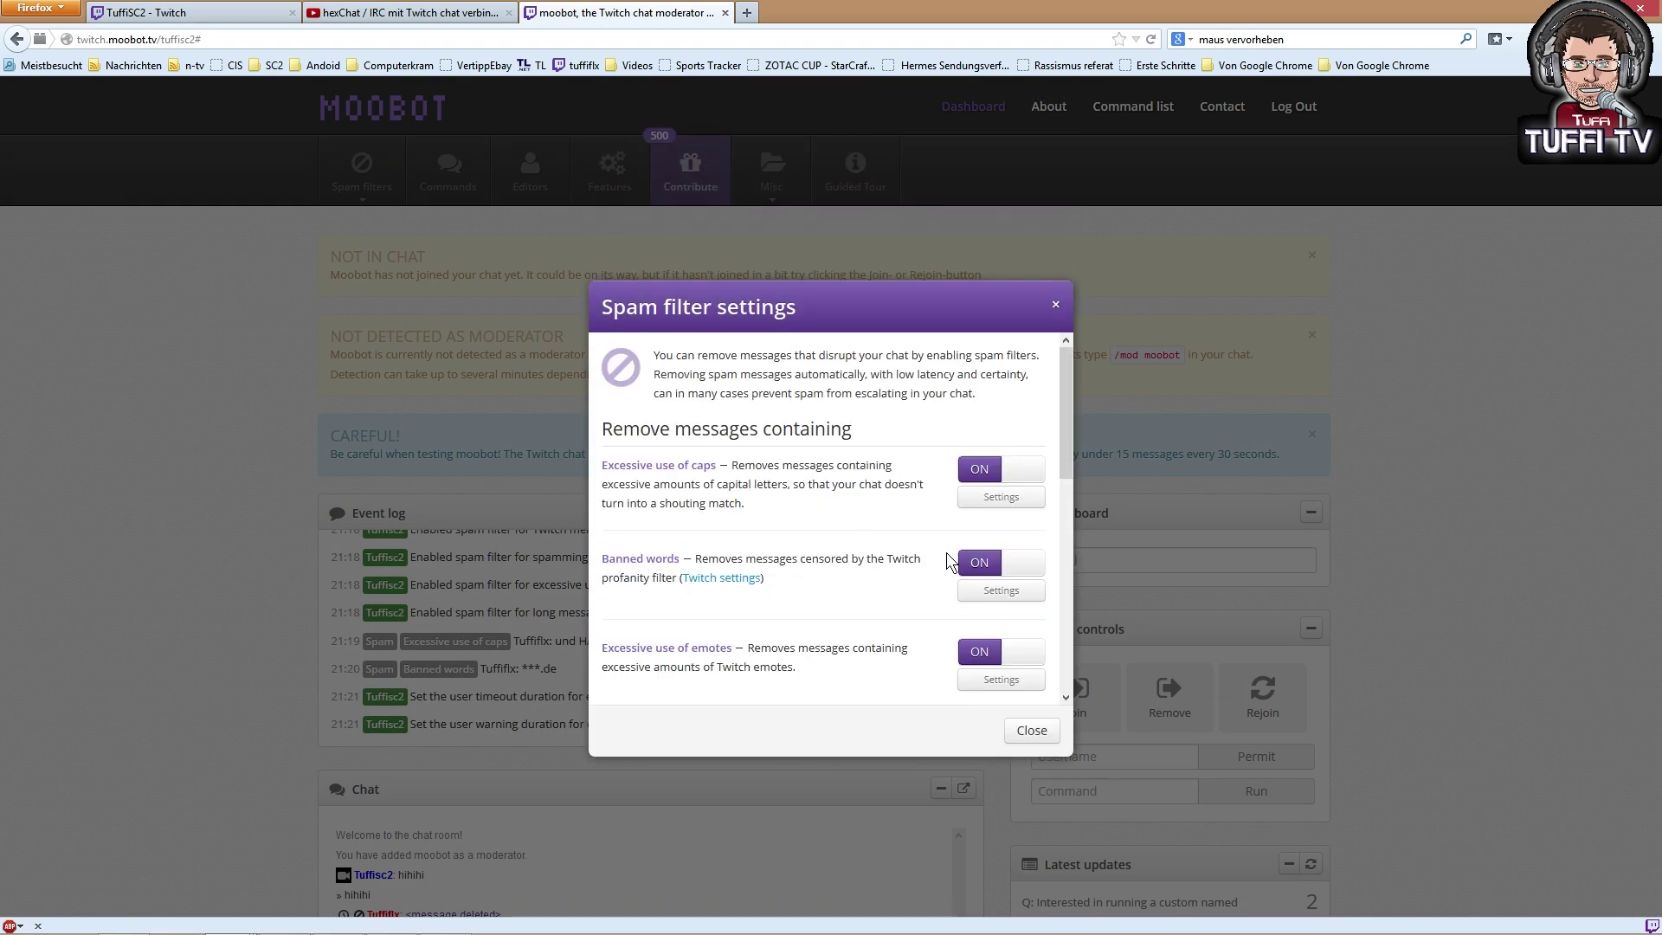
- In the banned words spam filter's advanced settings, set the maximum banned words allowed in a message to 1 and save
click(981, 591)
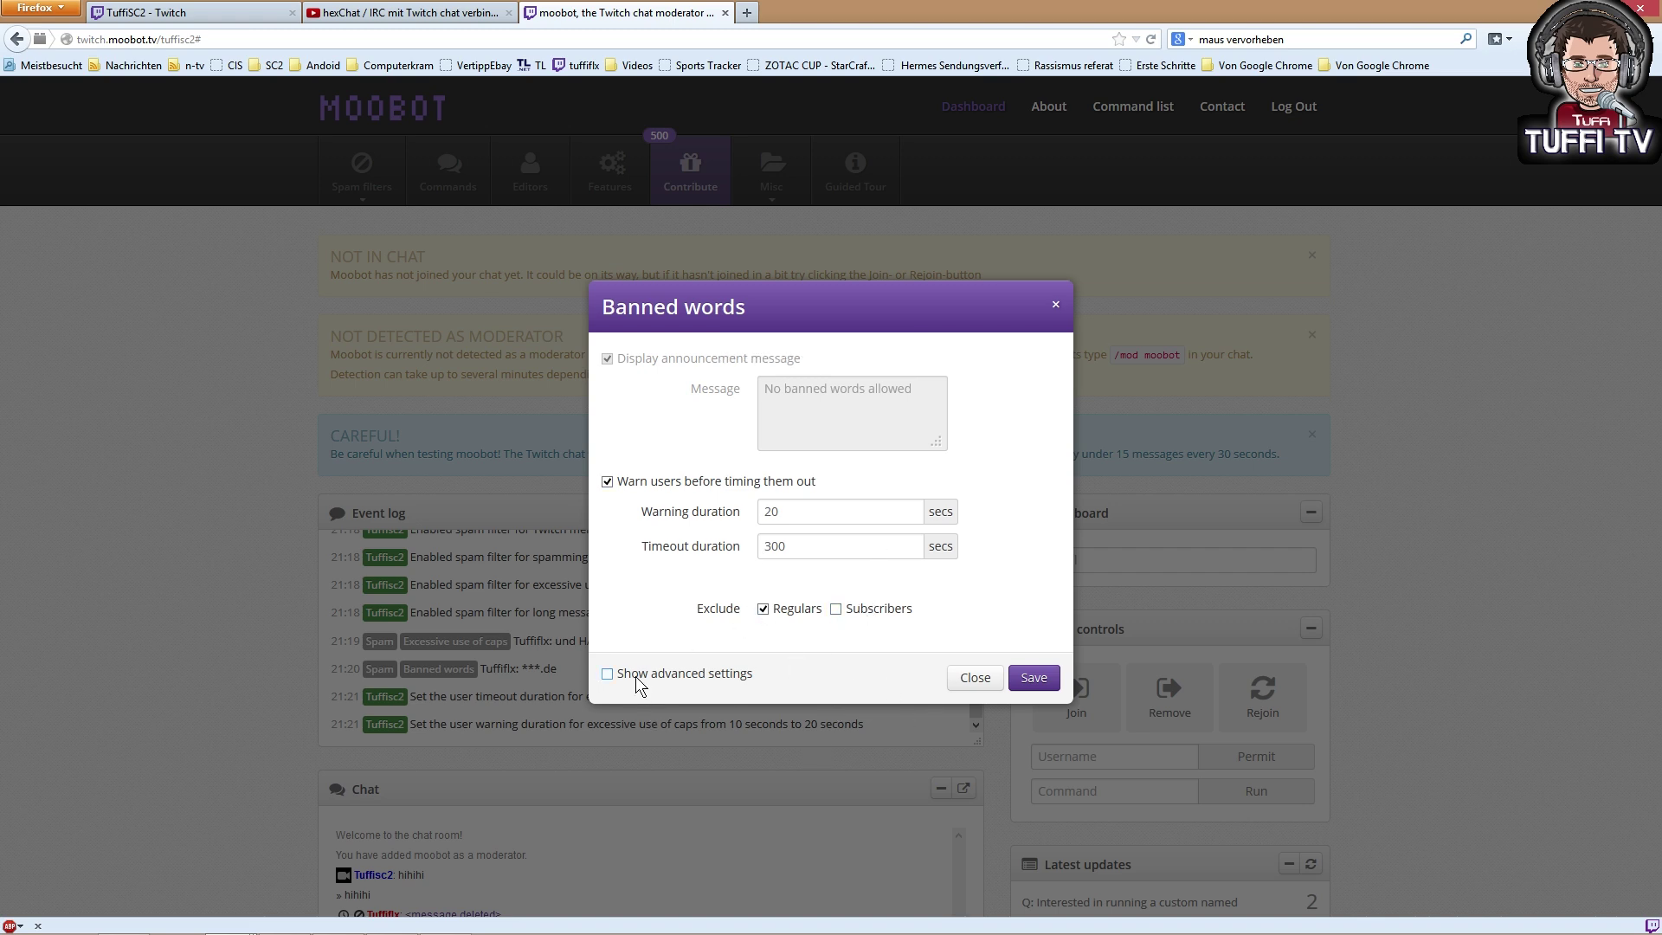
click(636, 676)
scroll(801, 636, down, 1)
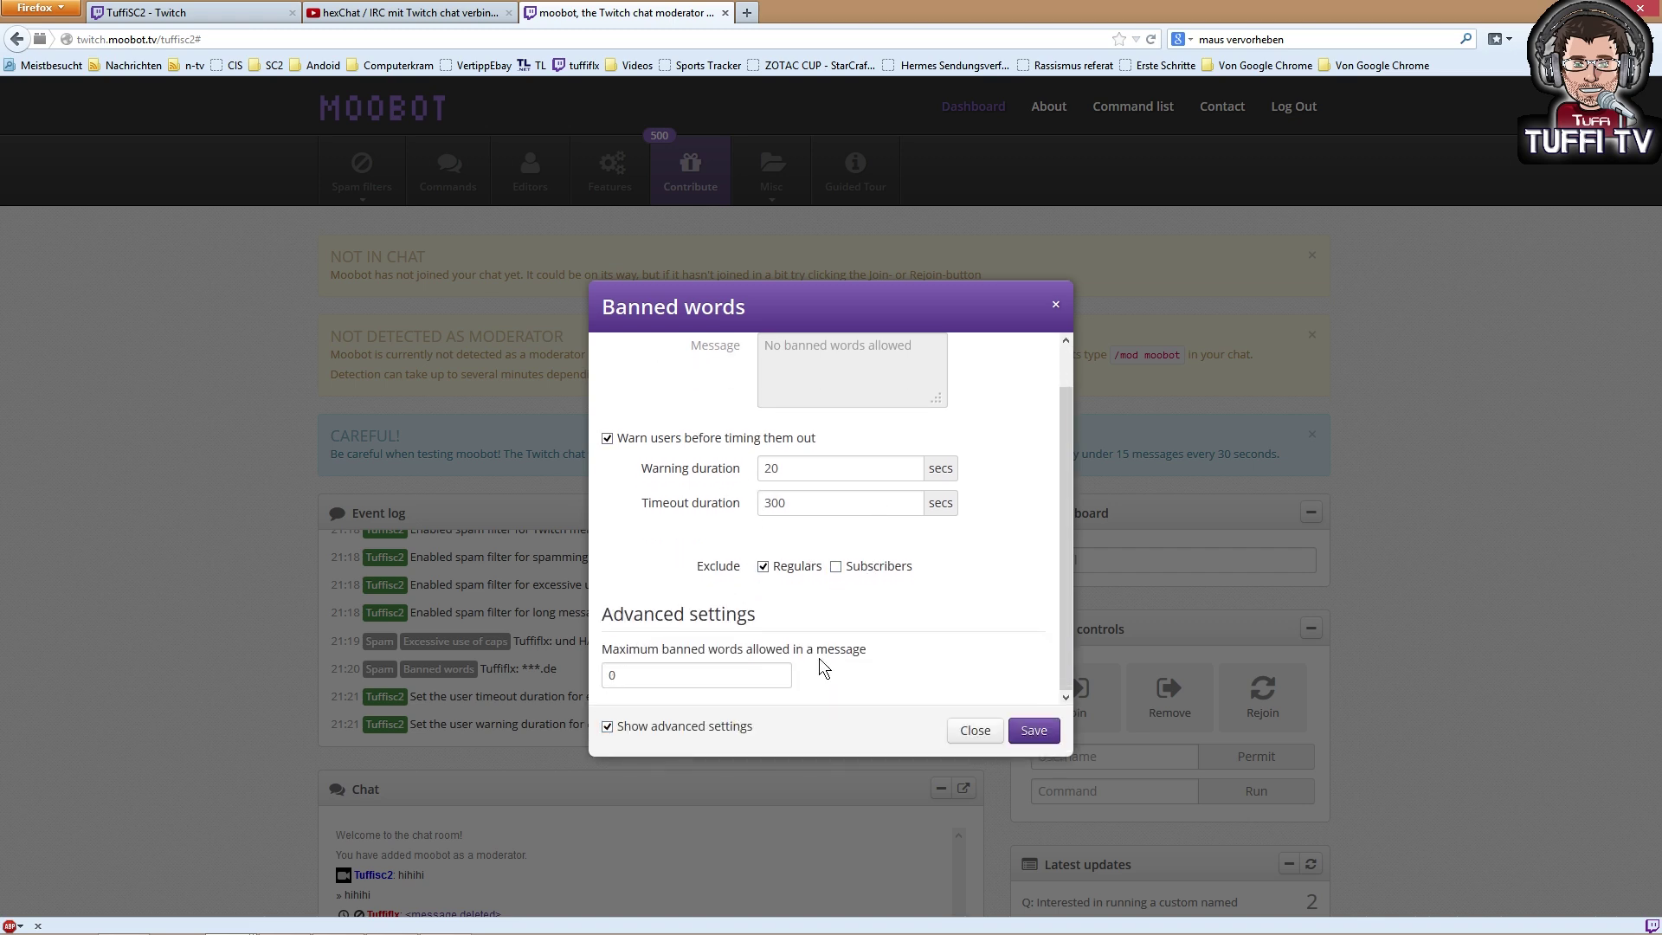
scroll(921, 623, up, 1)
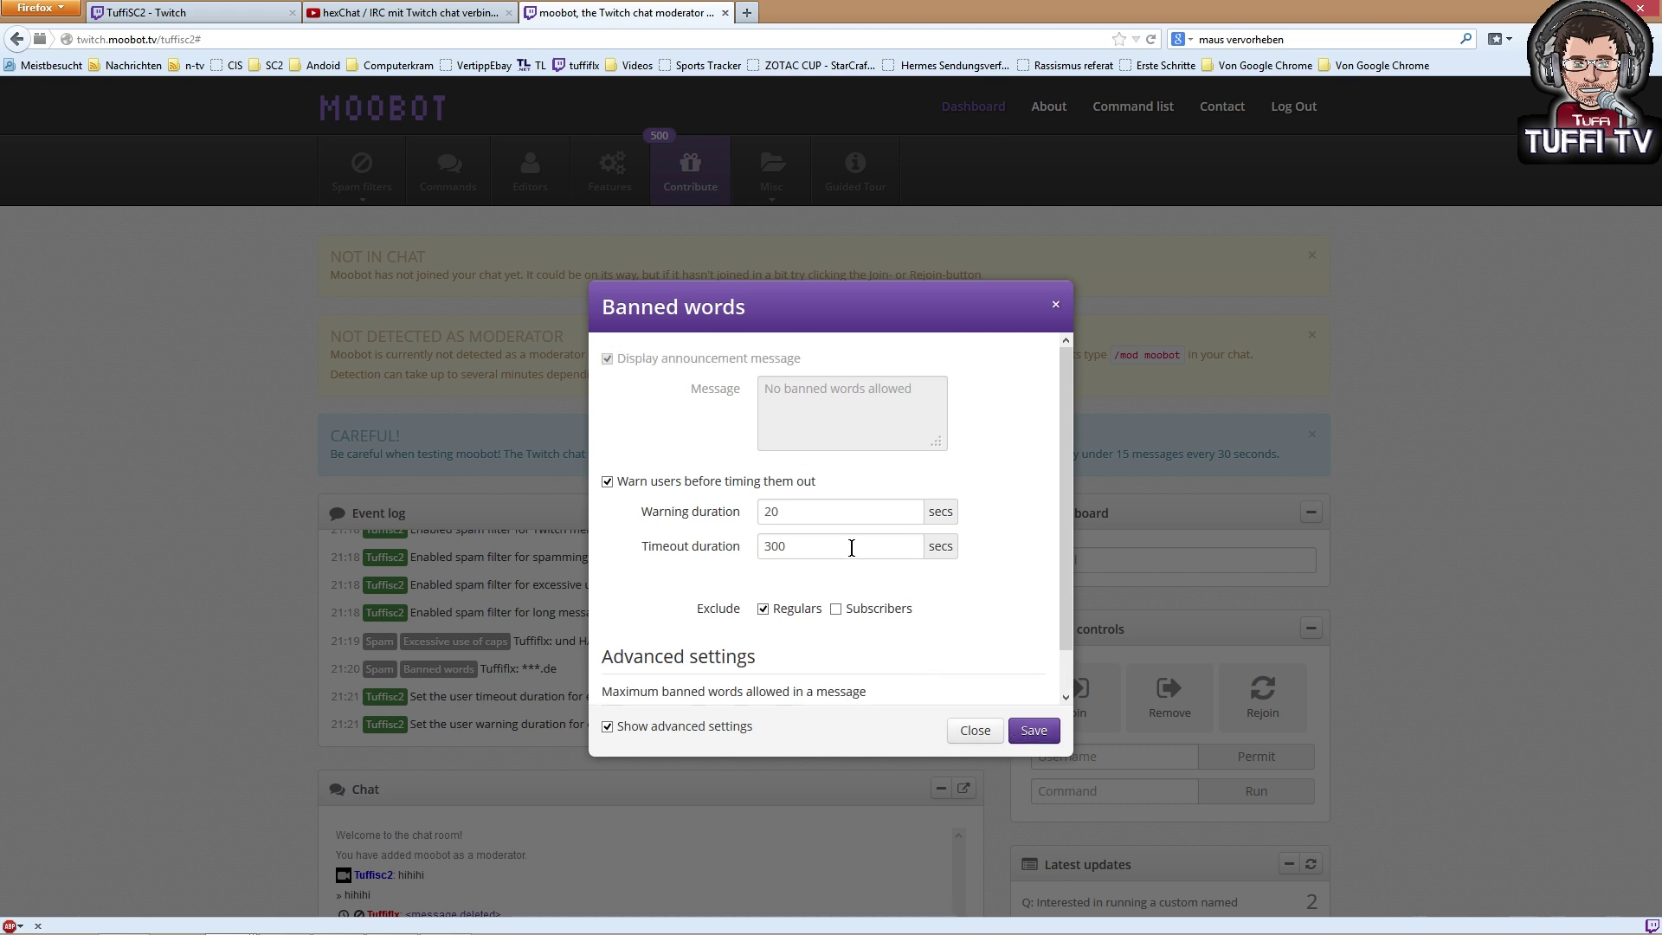
scroll(848, 589, down, 1)
double_click(609, 676)
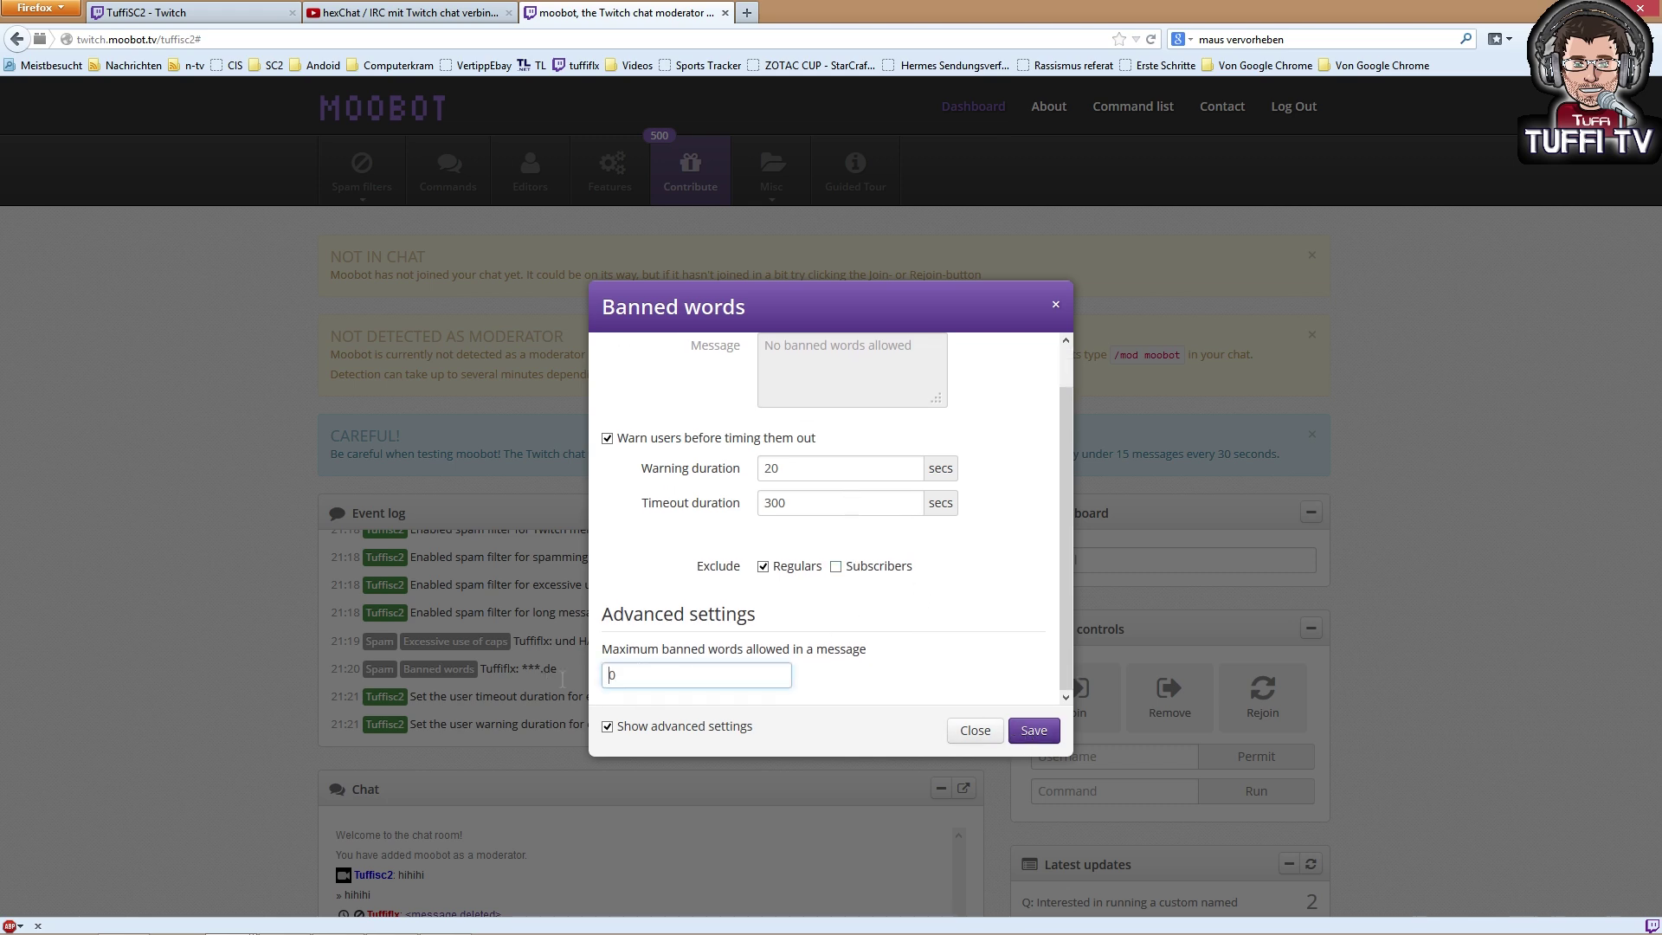
text(1)
click(1030, 731)
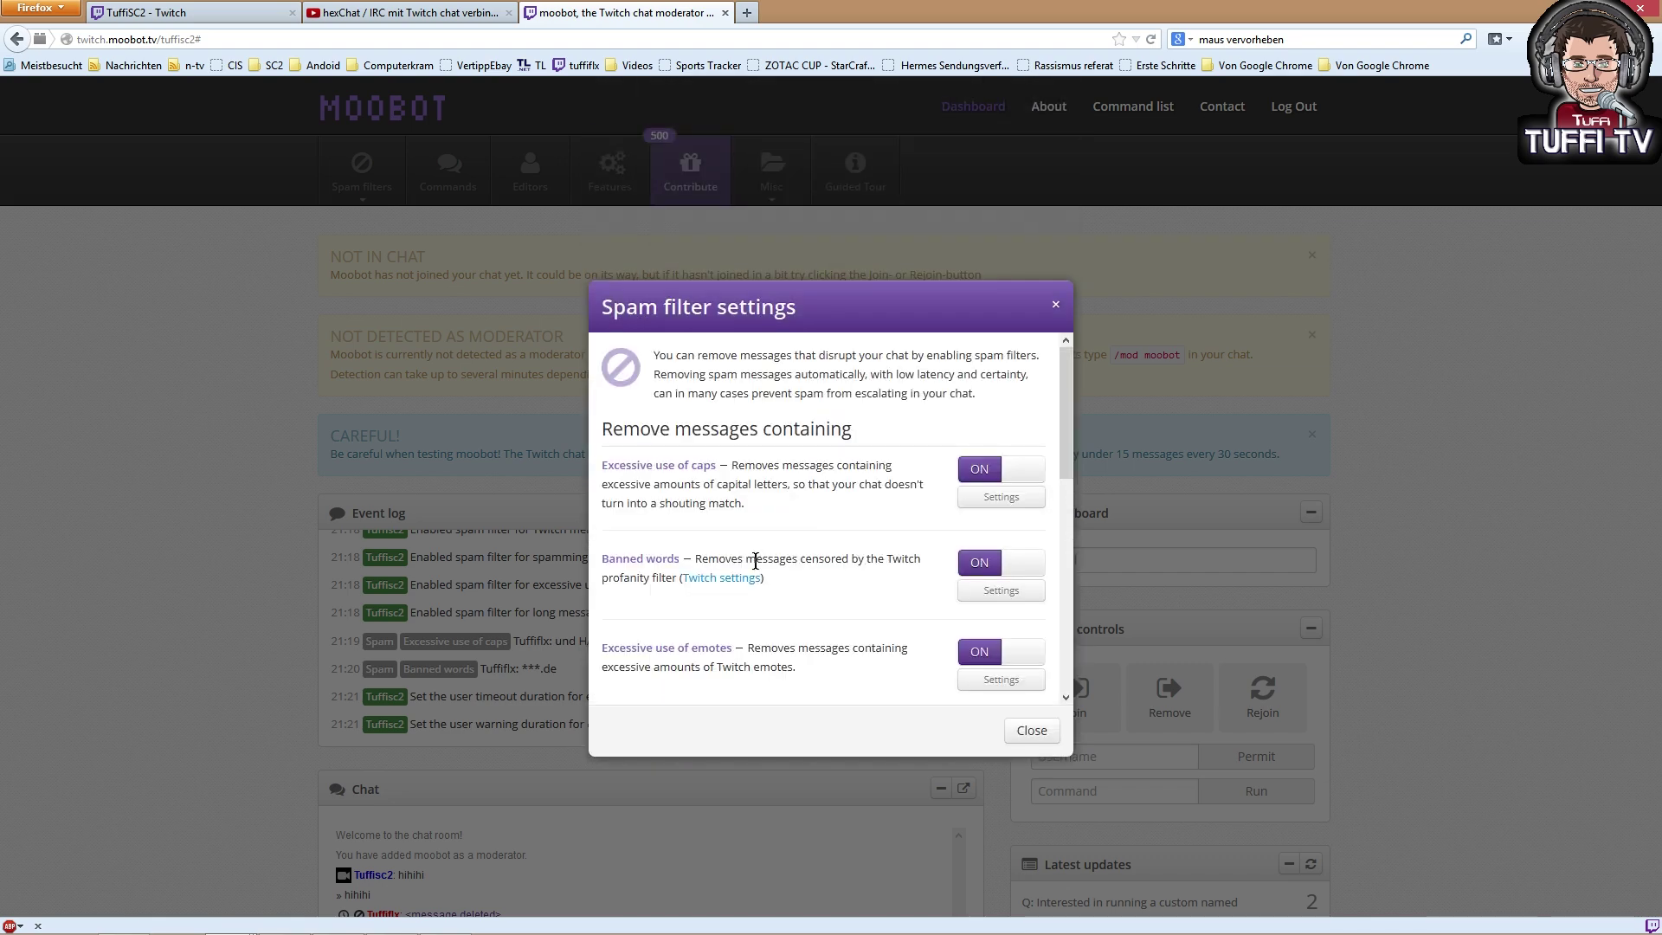
- Open the linked Twitch chat settings and add "dick" and "dumm" to the banned words, separated by commas
click(714, 578)
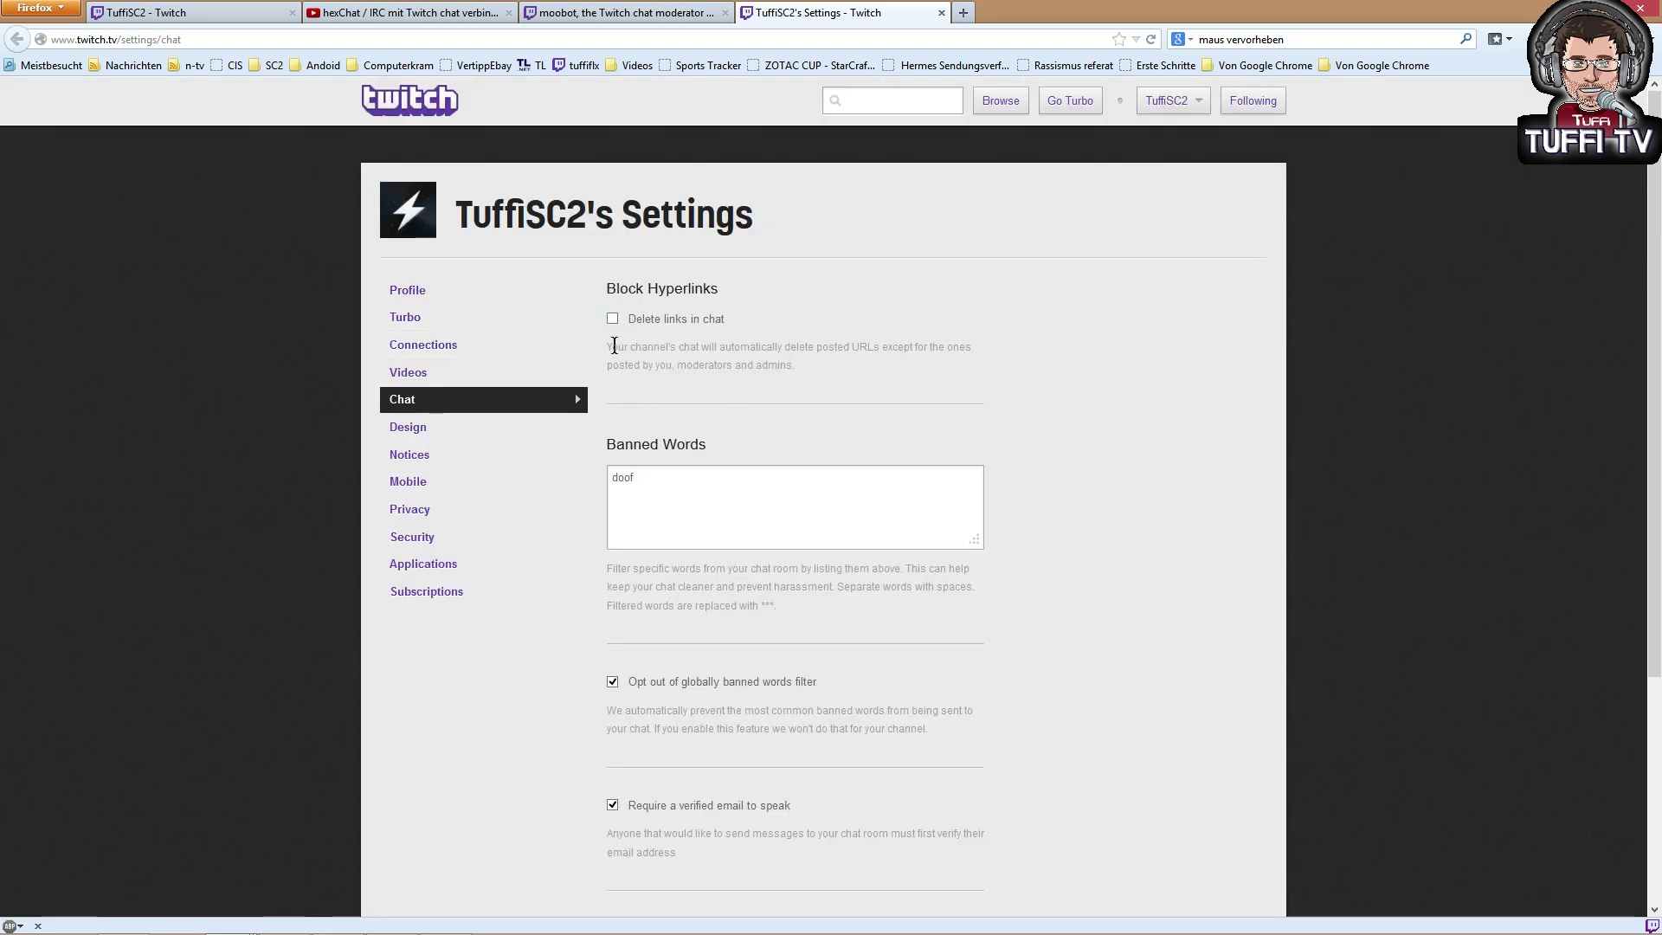
drag(611, 347, 786, 365)
click(836, 375)
click(649, 477)
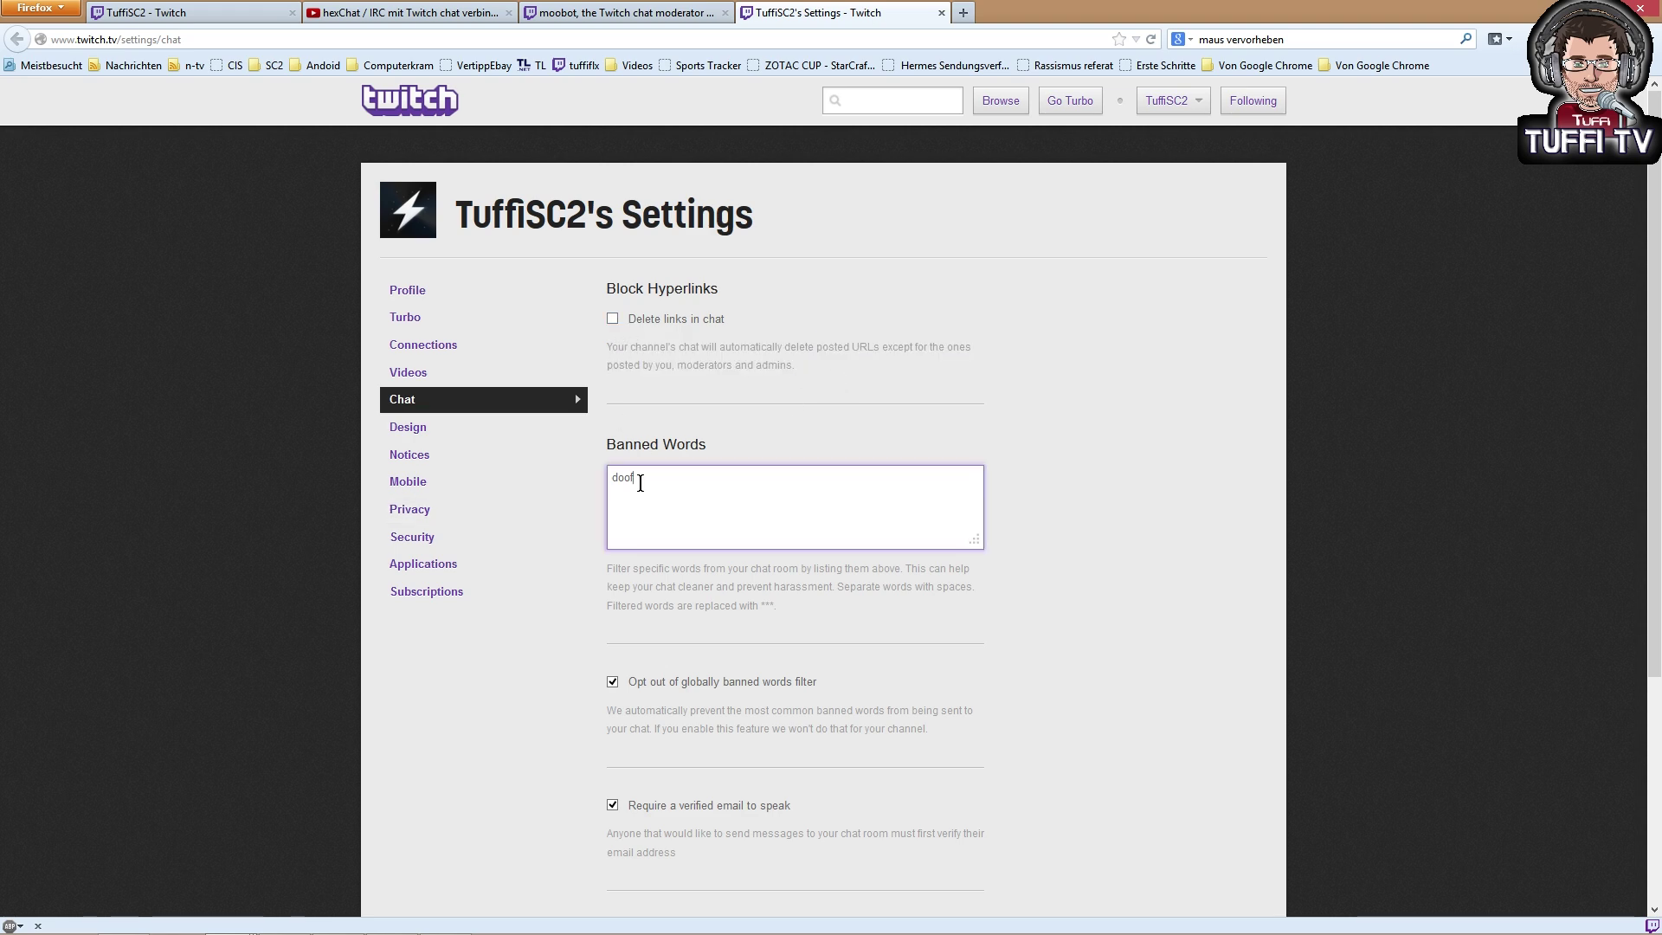
text(, dick, dumm)
key(BackSpace)
key(BackSpace)
key(BackSpace)
key(BackSpace)
text(dumm,)
click(1145, 644)
- Review the verified e-mail option, save the Twitch chat settings, and close the settings page
scroll(1145, 644, down, 3)
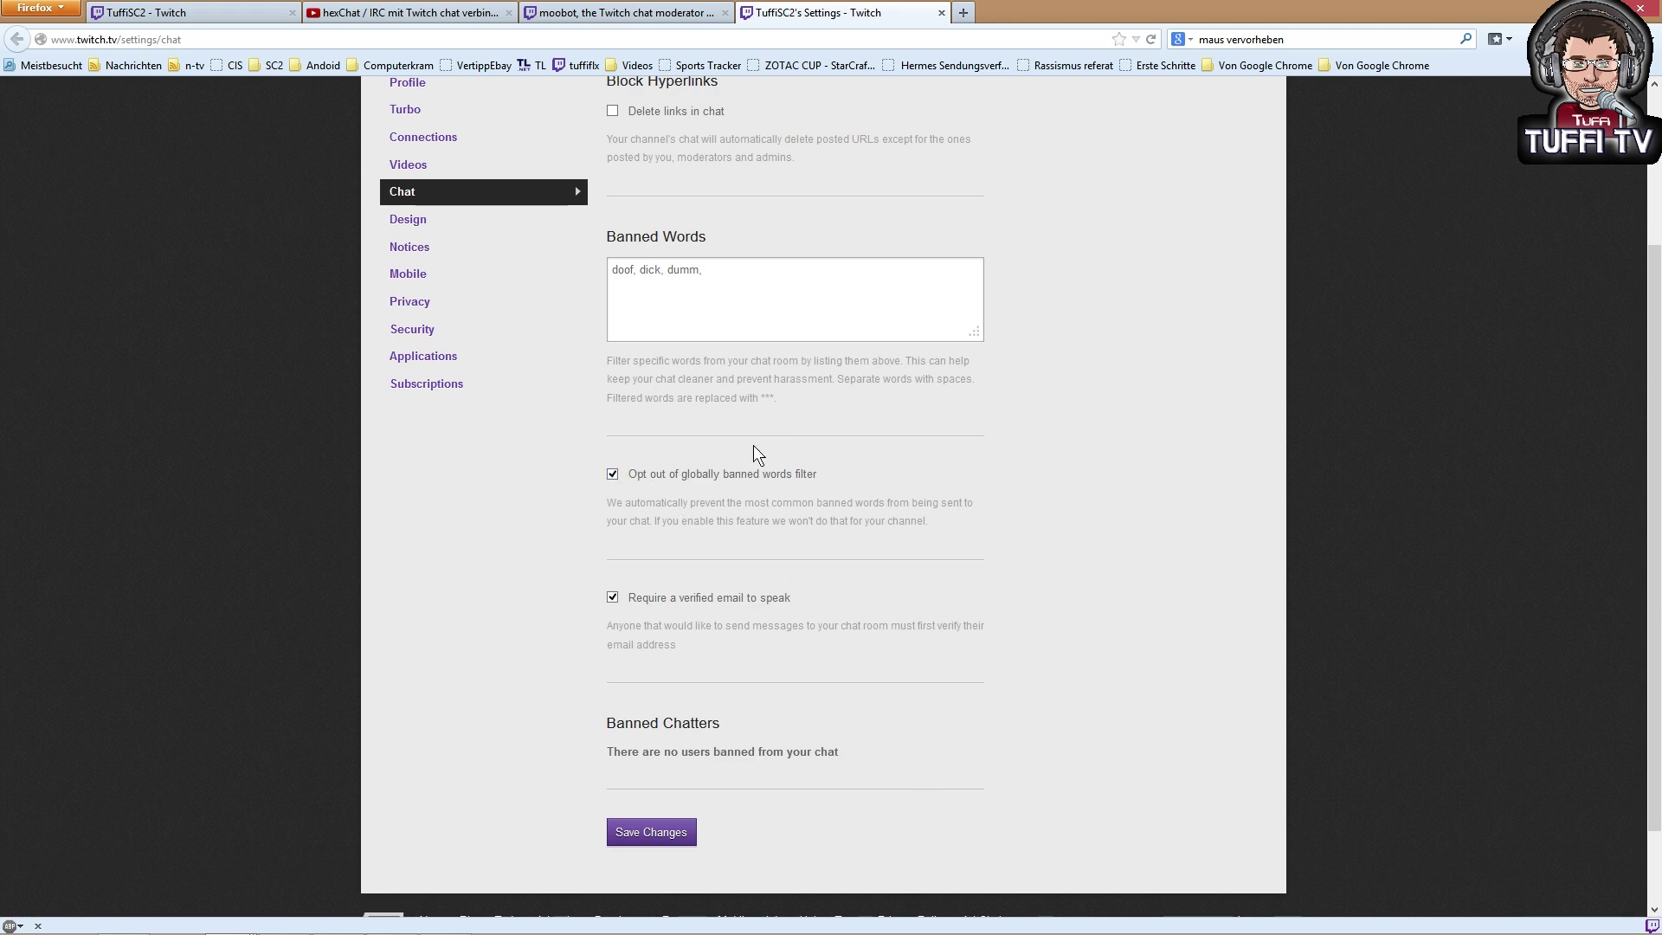
drag(637, 599, 876, 679)
click(876, 679)
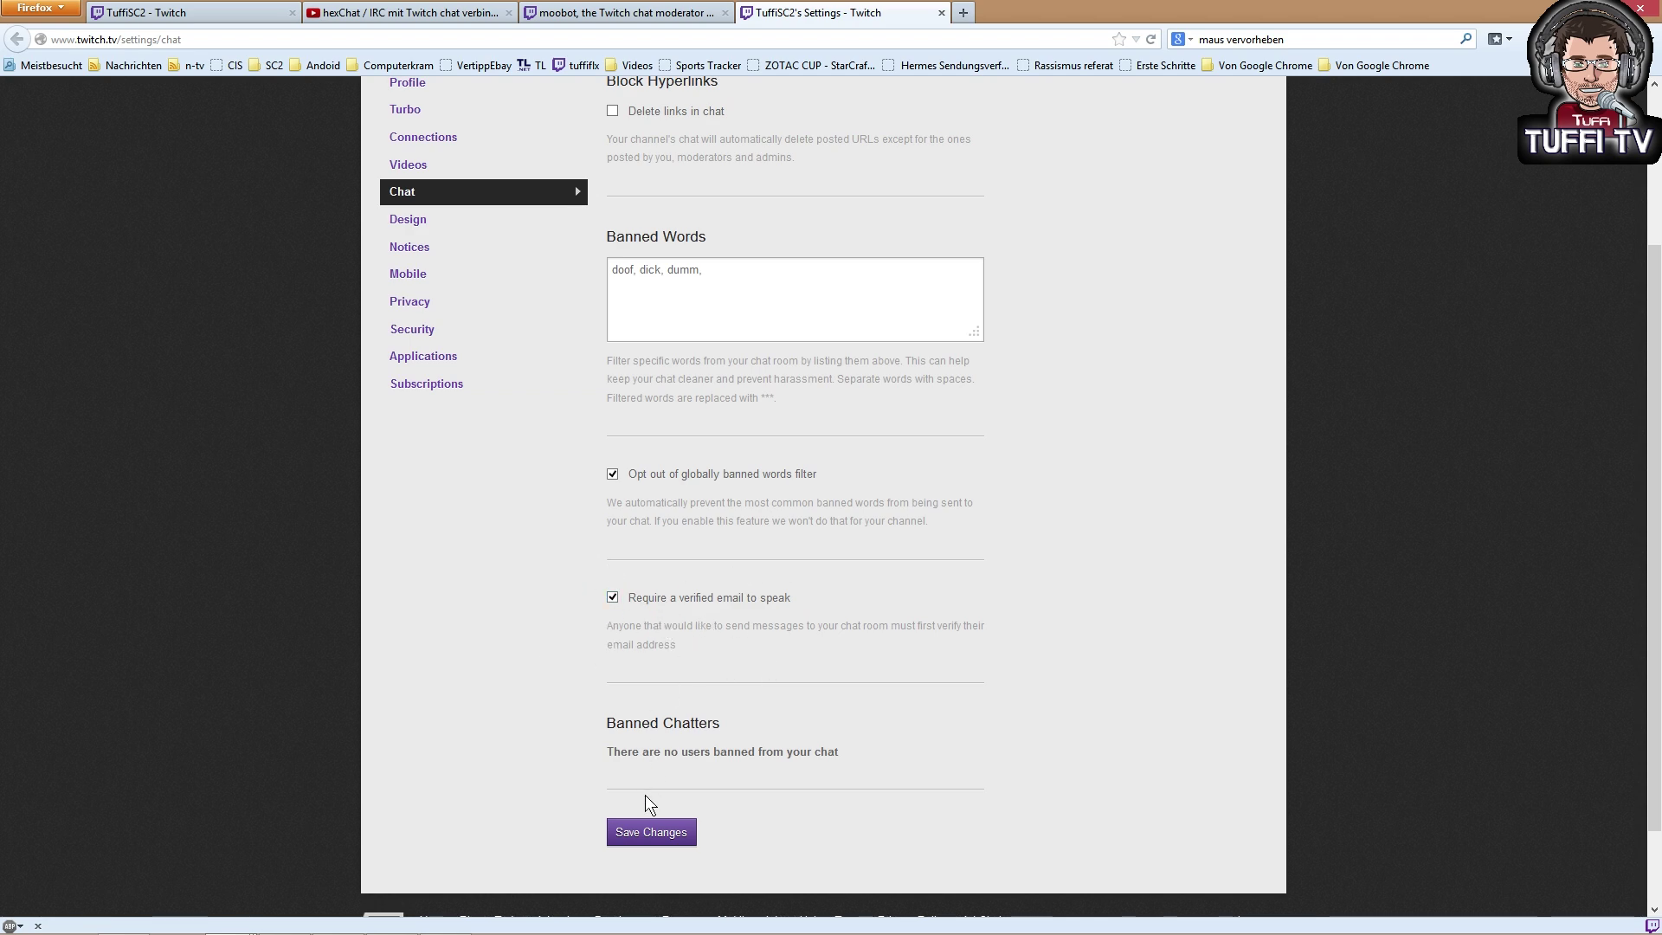
click(654, 833)
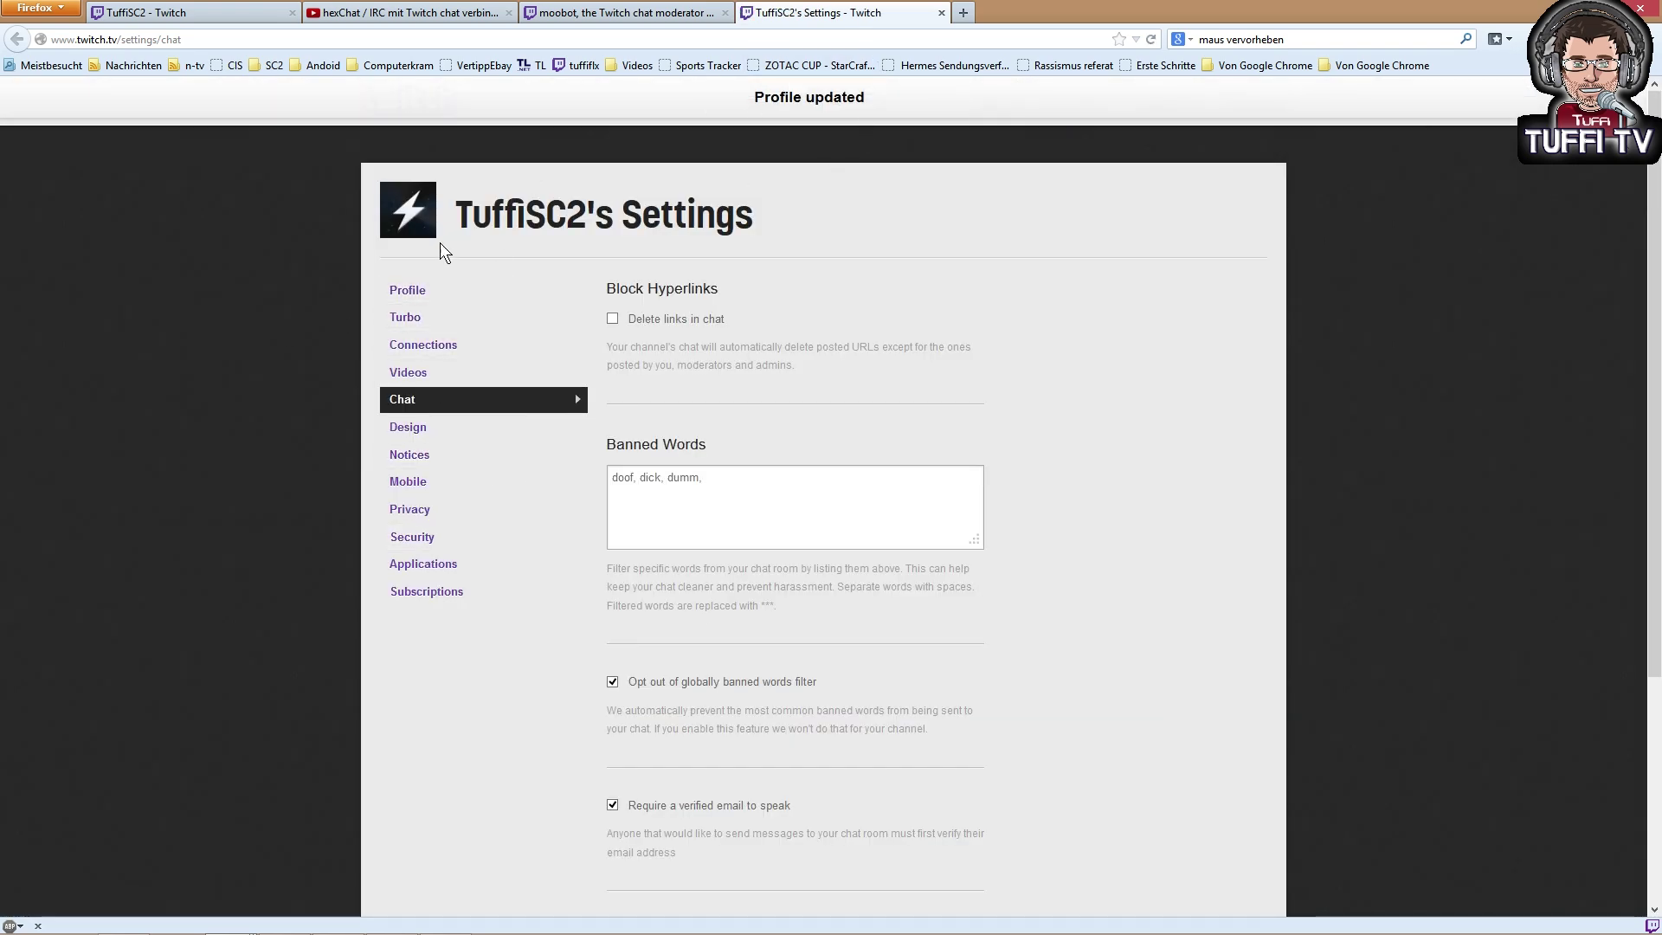
click(941, 12)
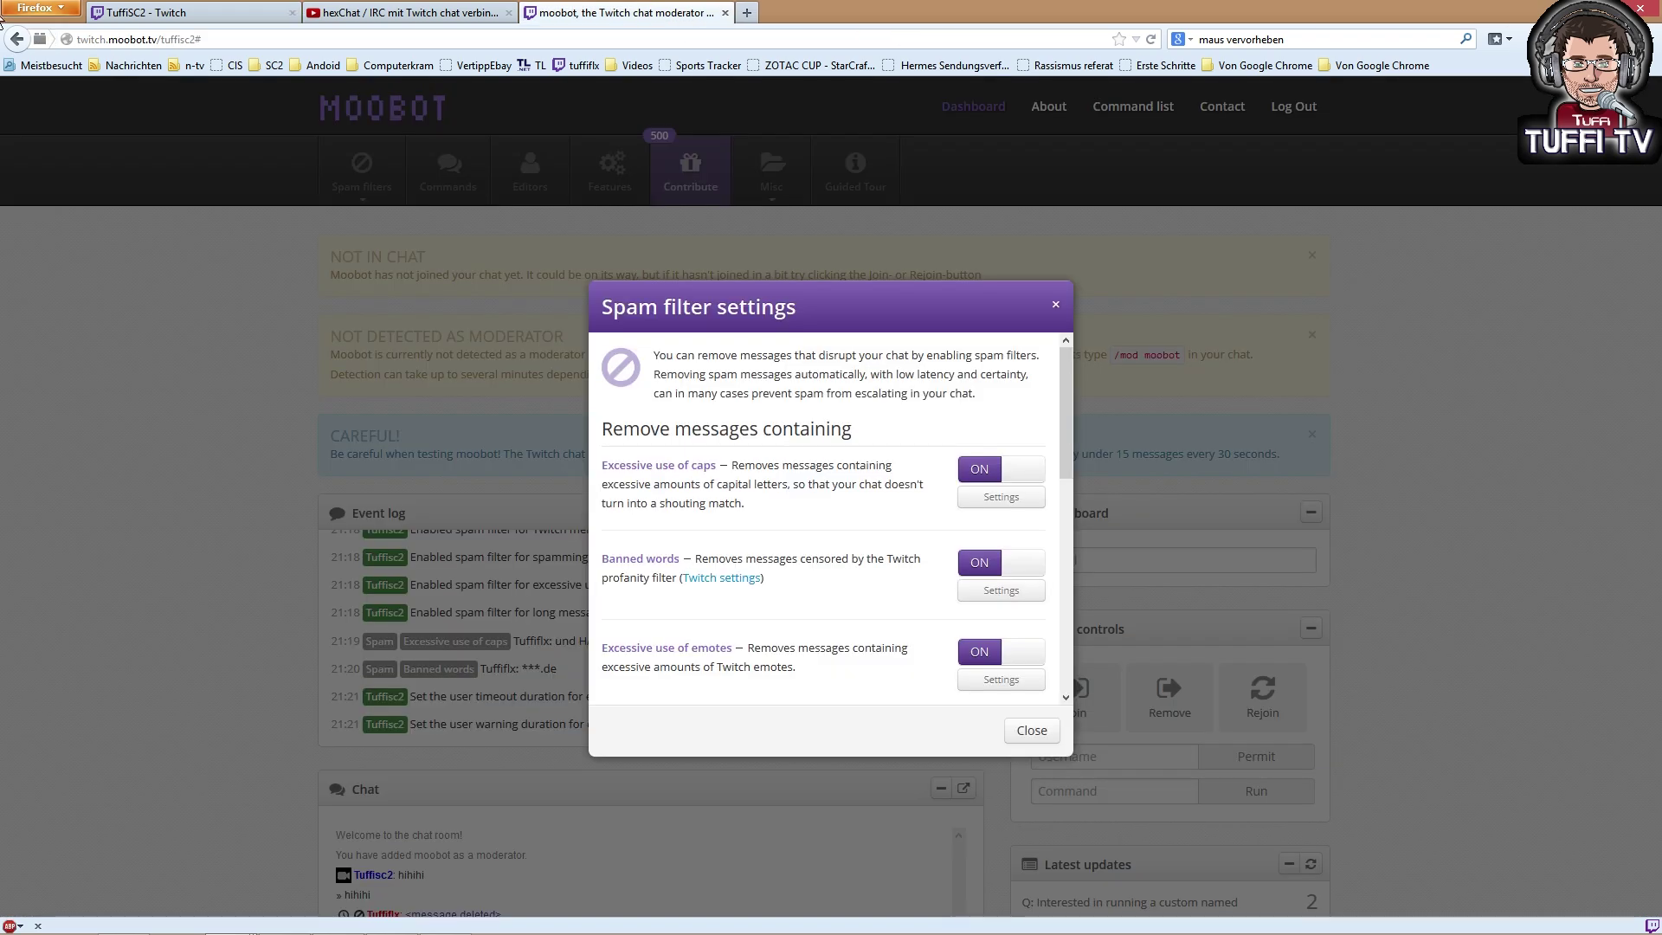
click(214, 11)
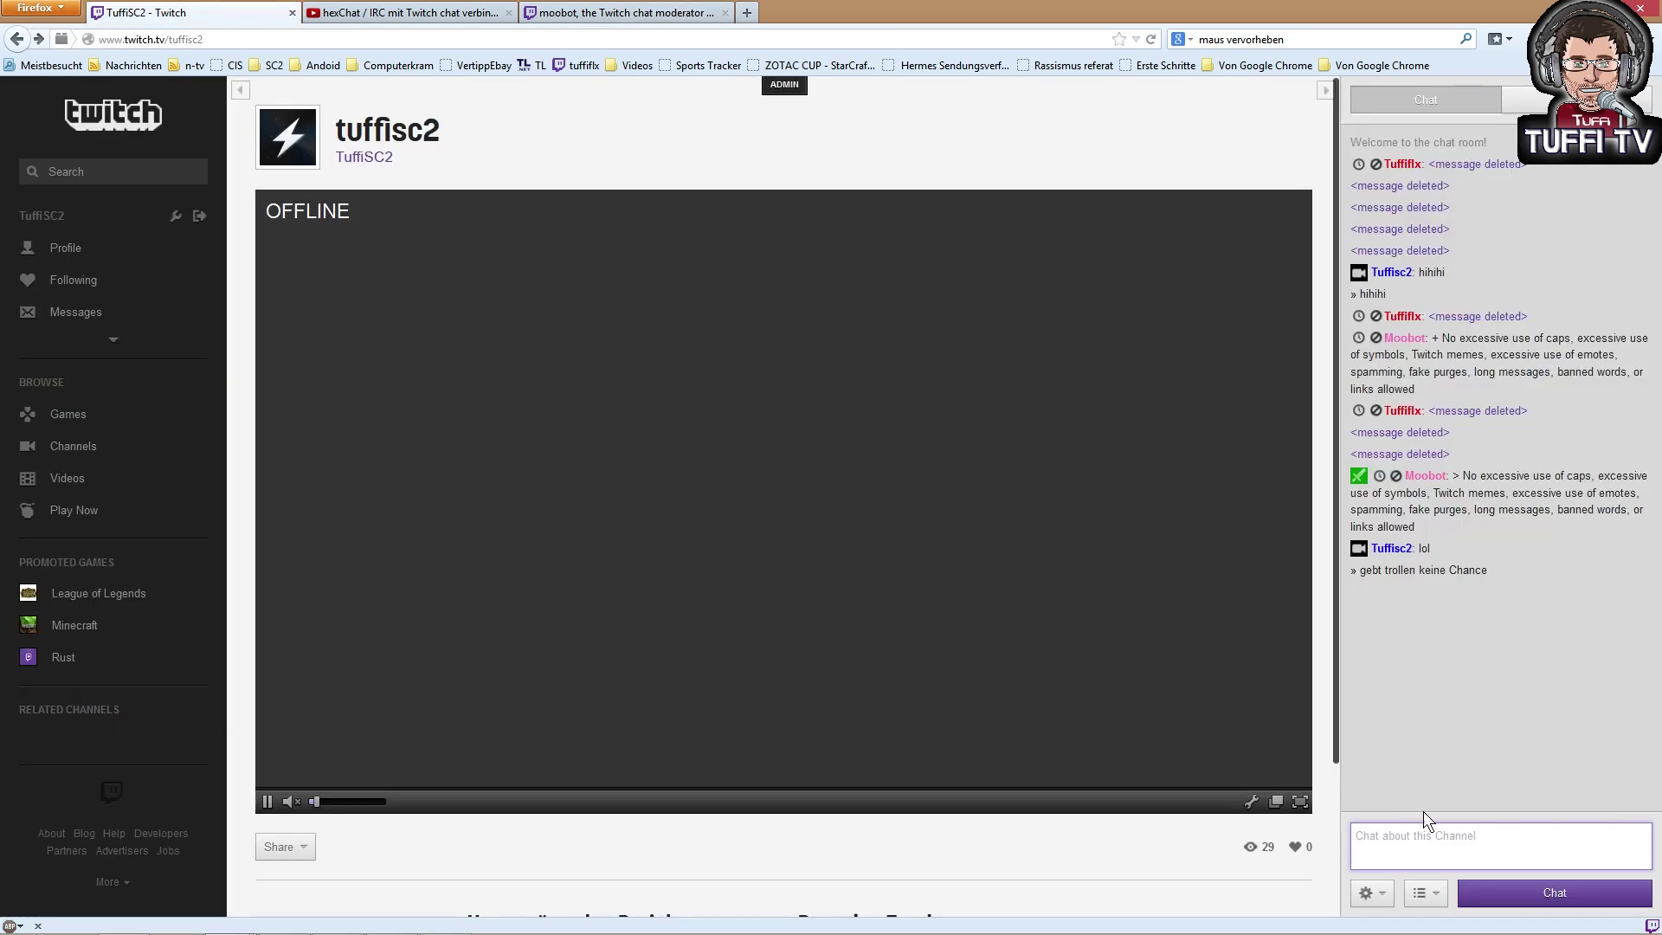
click(1409, 854)
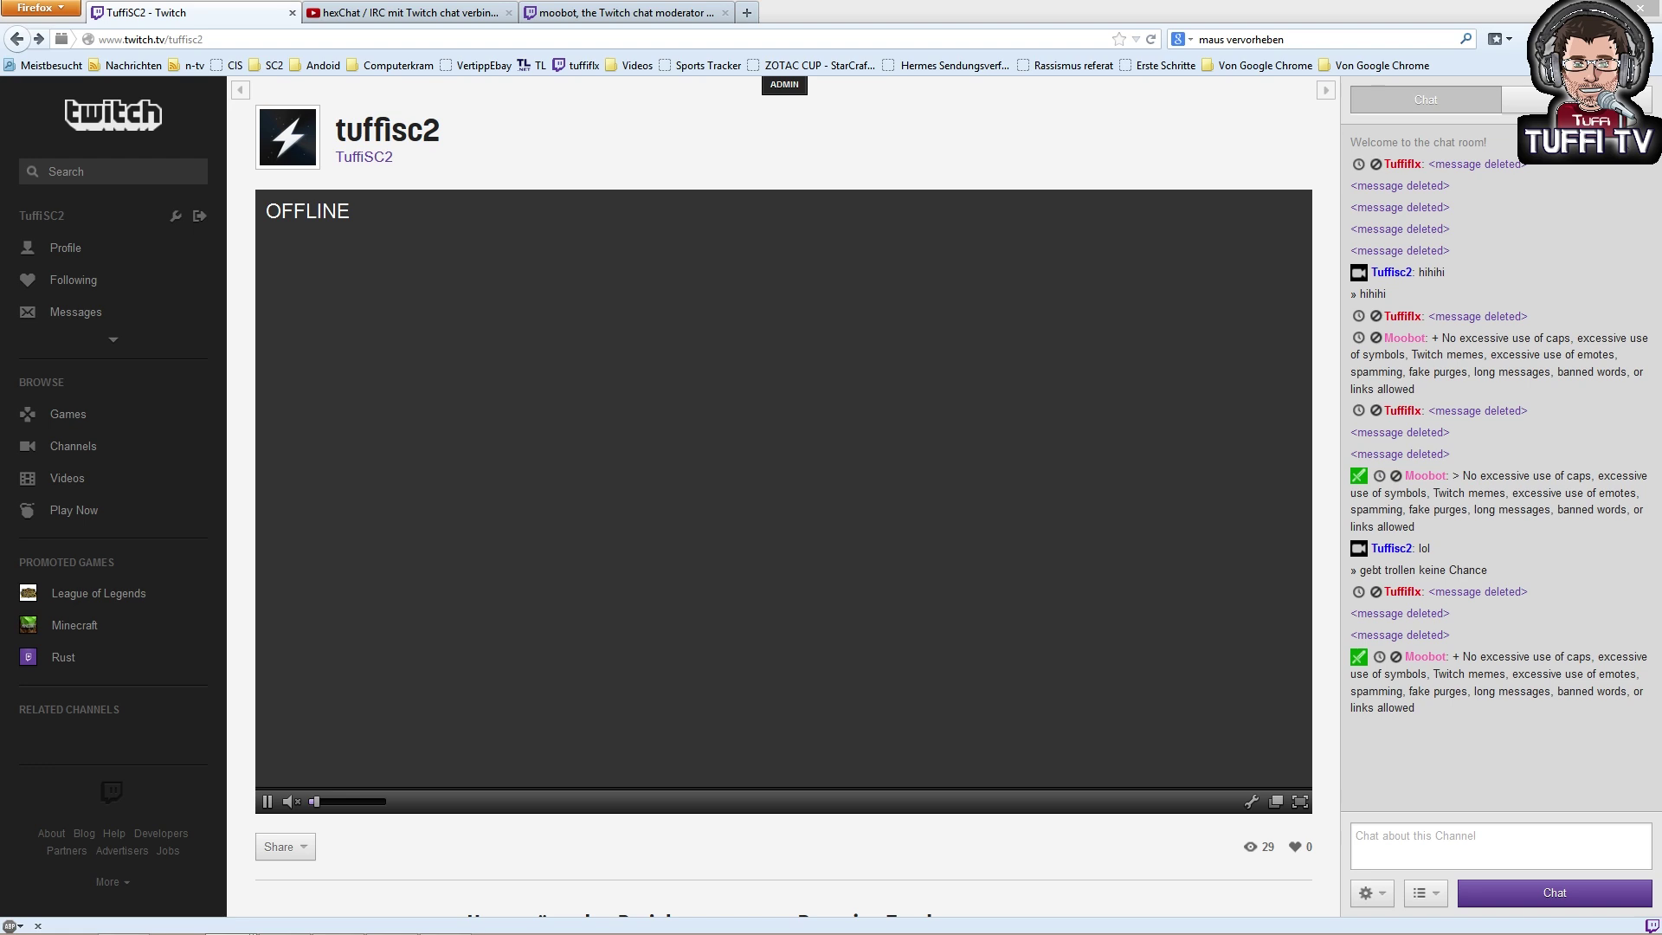
key(alt+Tab)
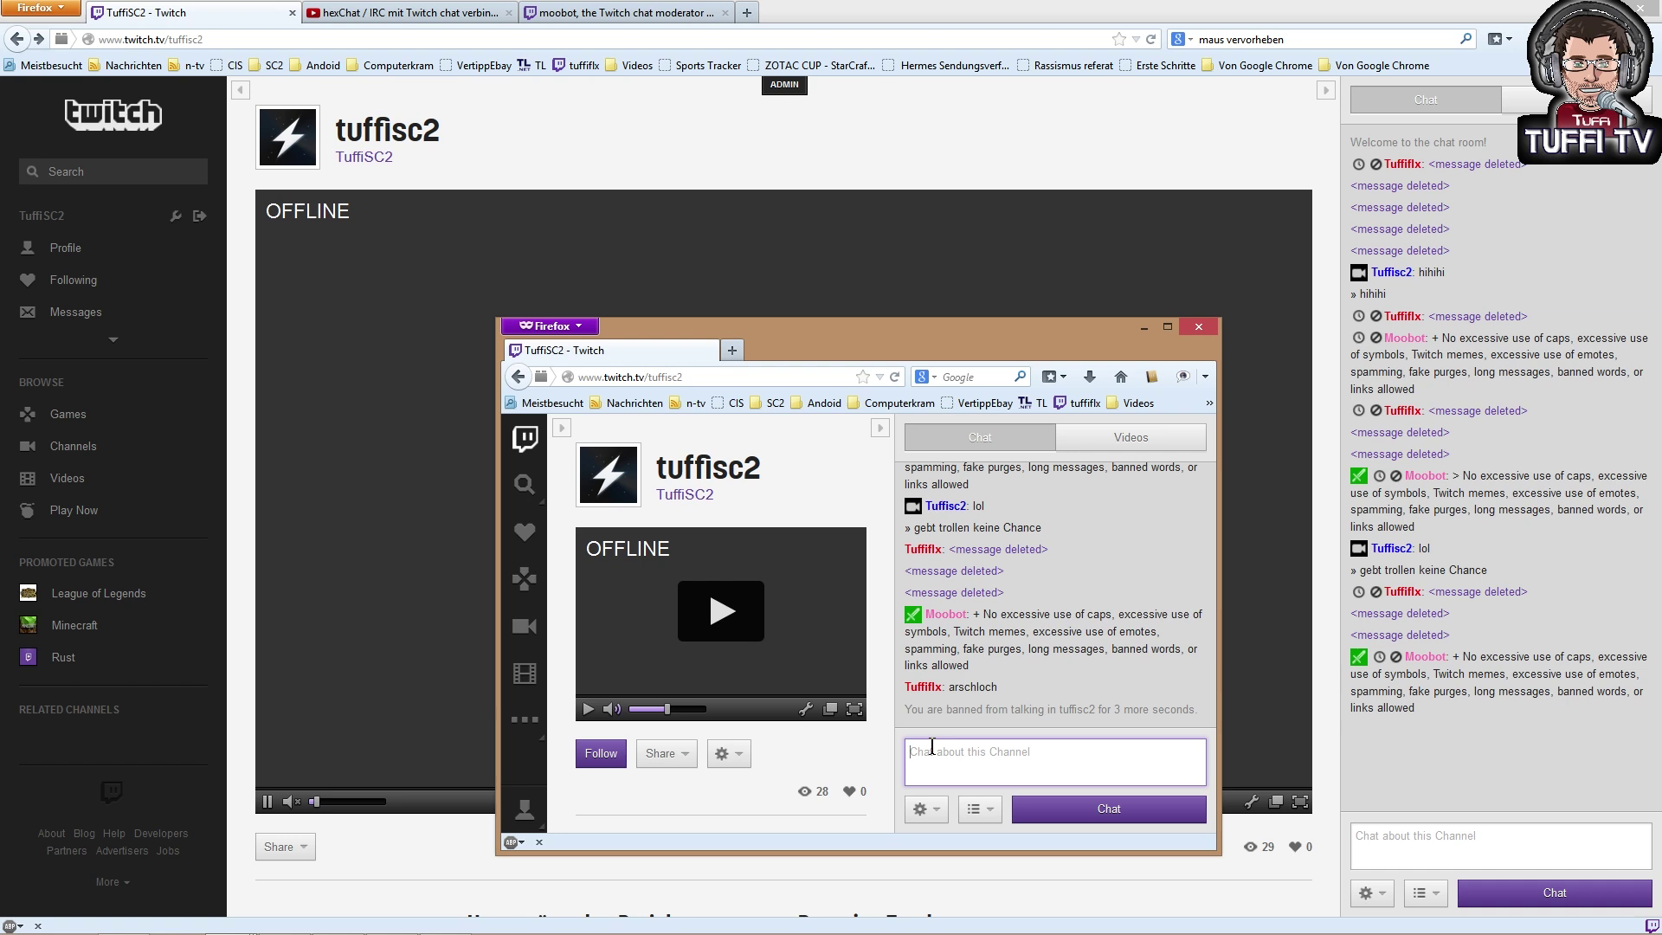
text(www.ichtroll dich)
key(Return)
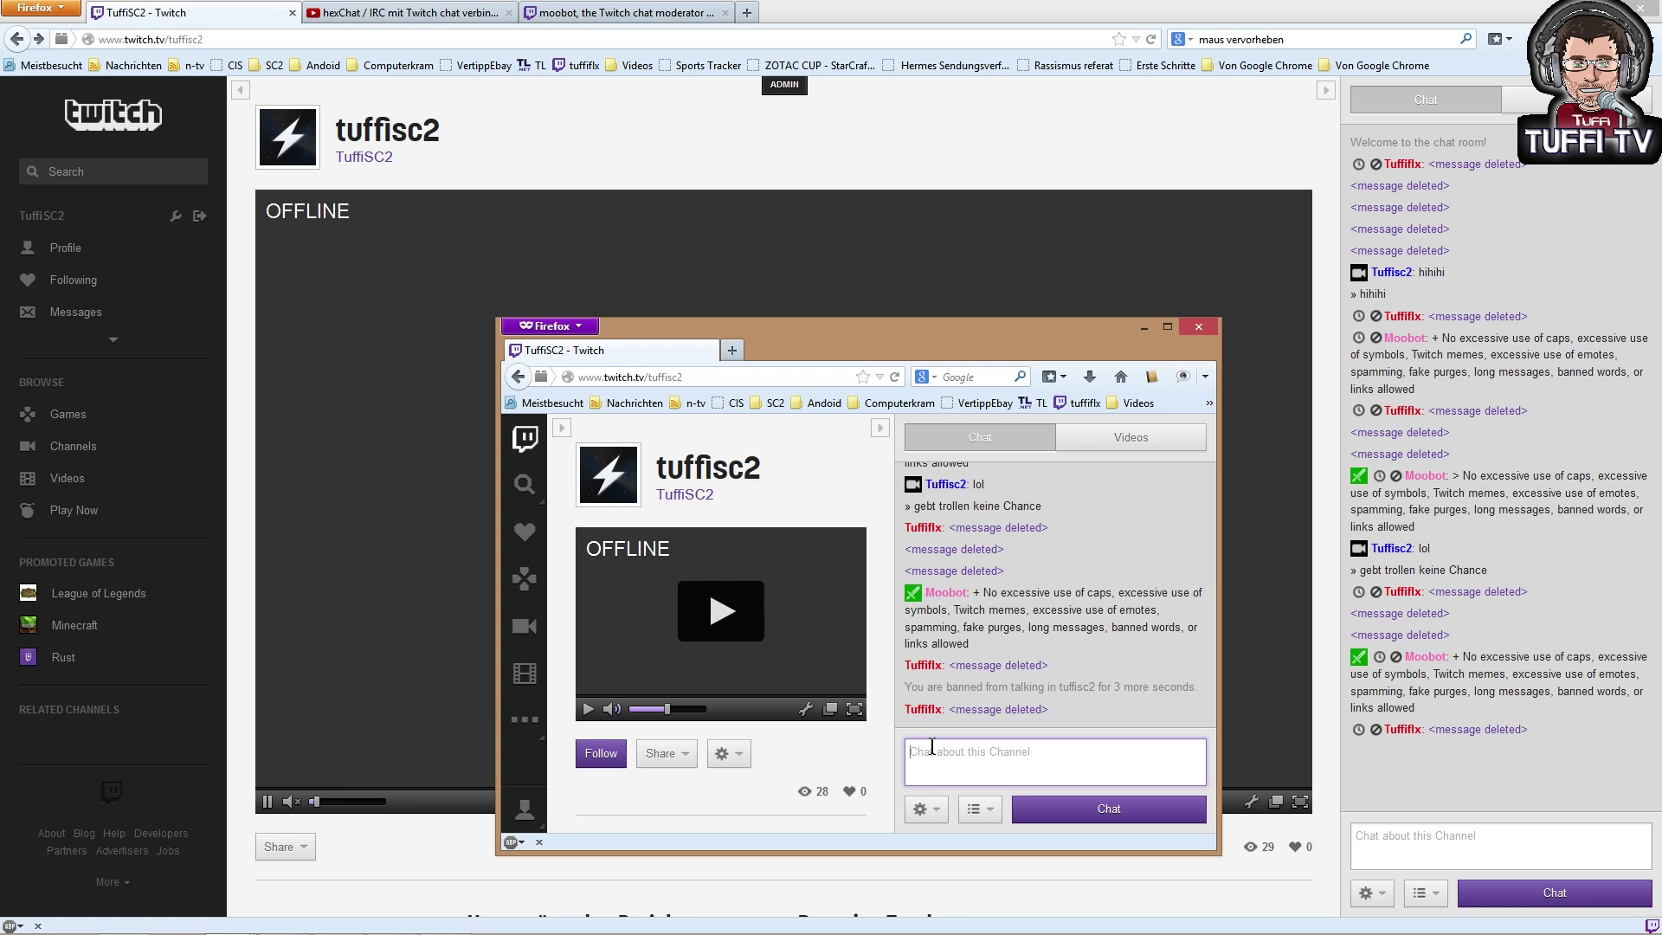
- Send the test word "arsch" three times in the chat from the second account
text(arsch)
key(Return)
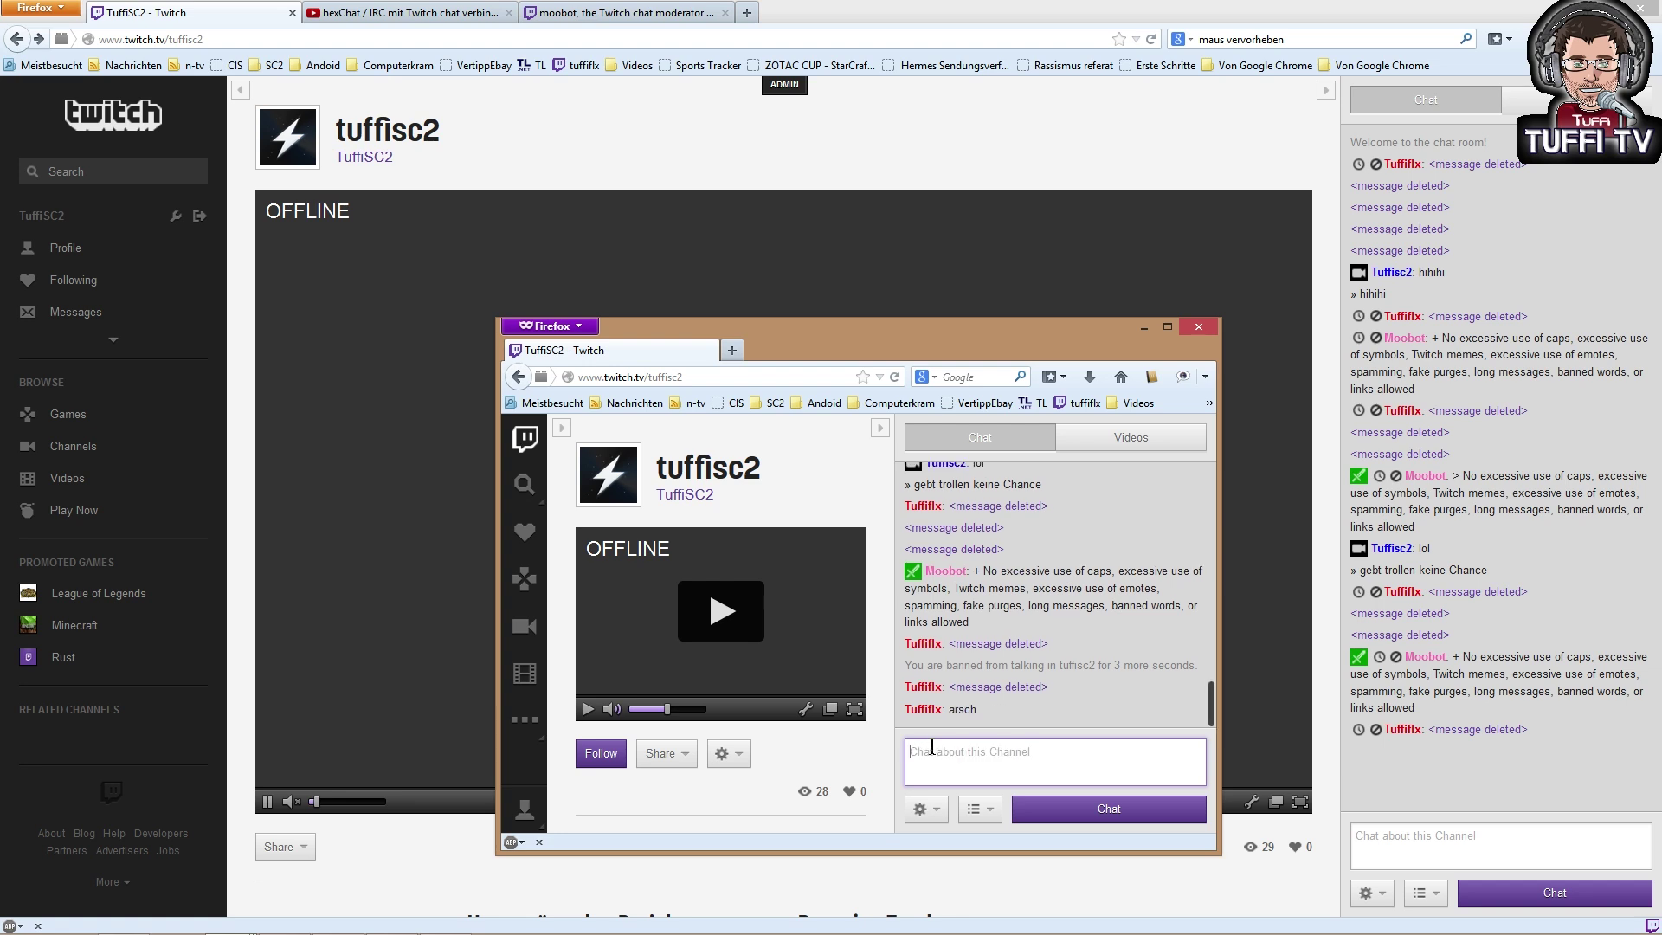
text(arsch)
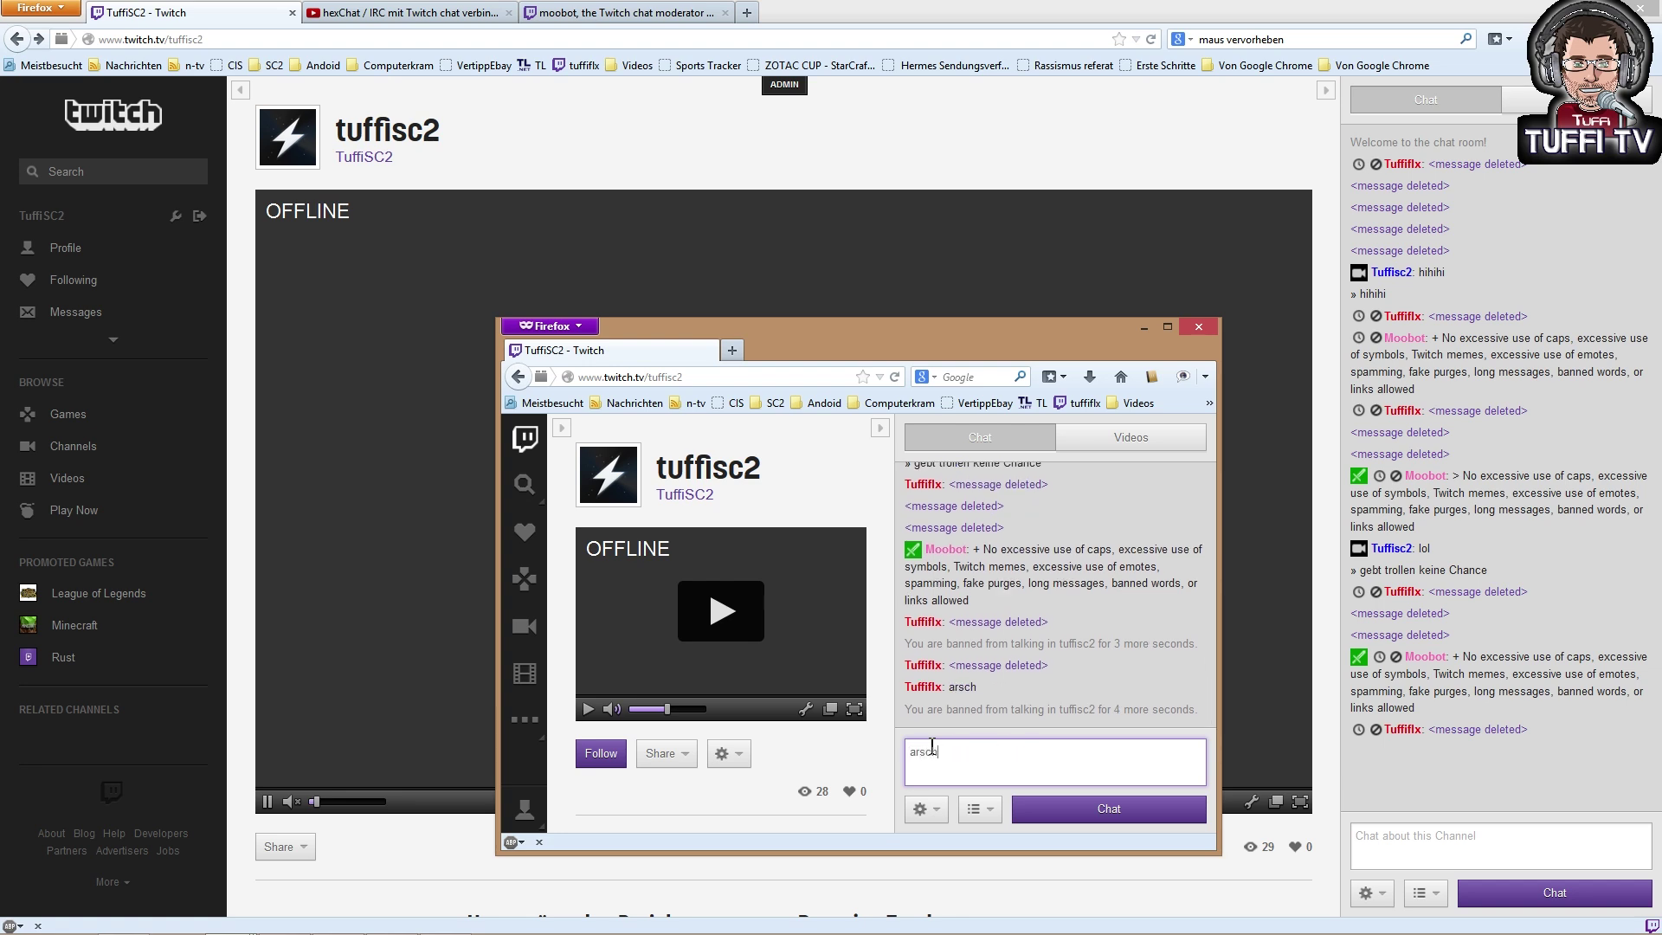
key(Return)
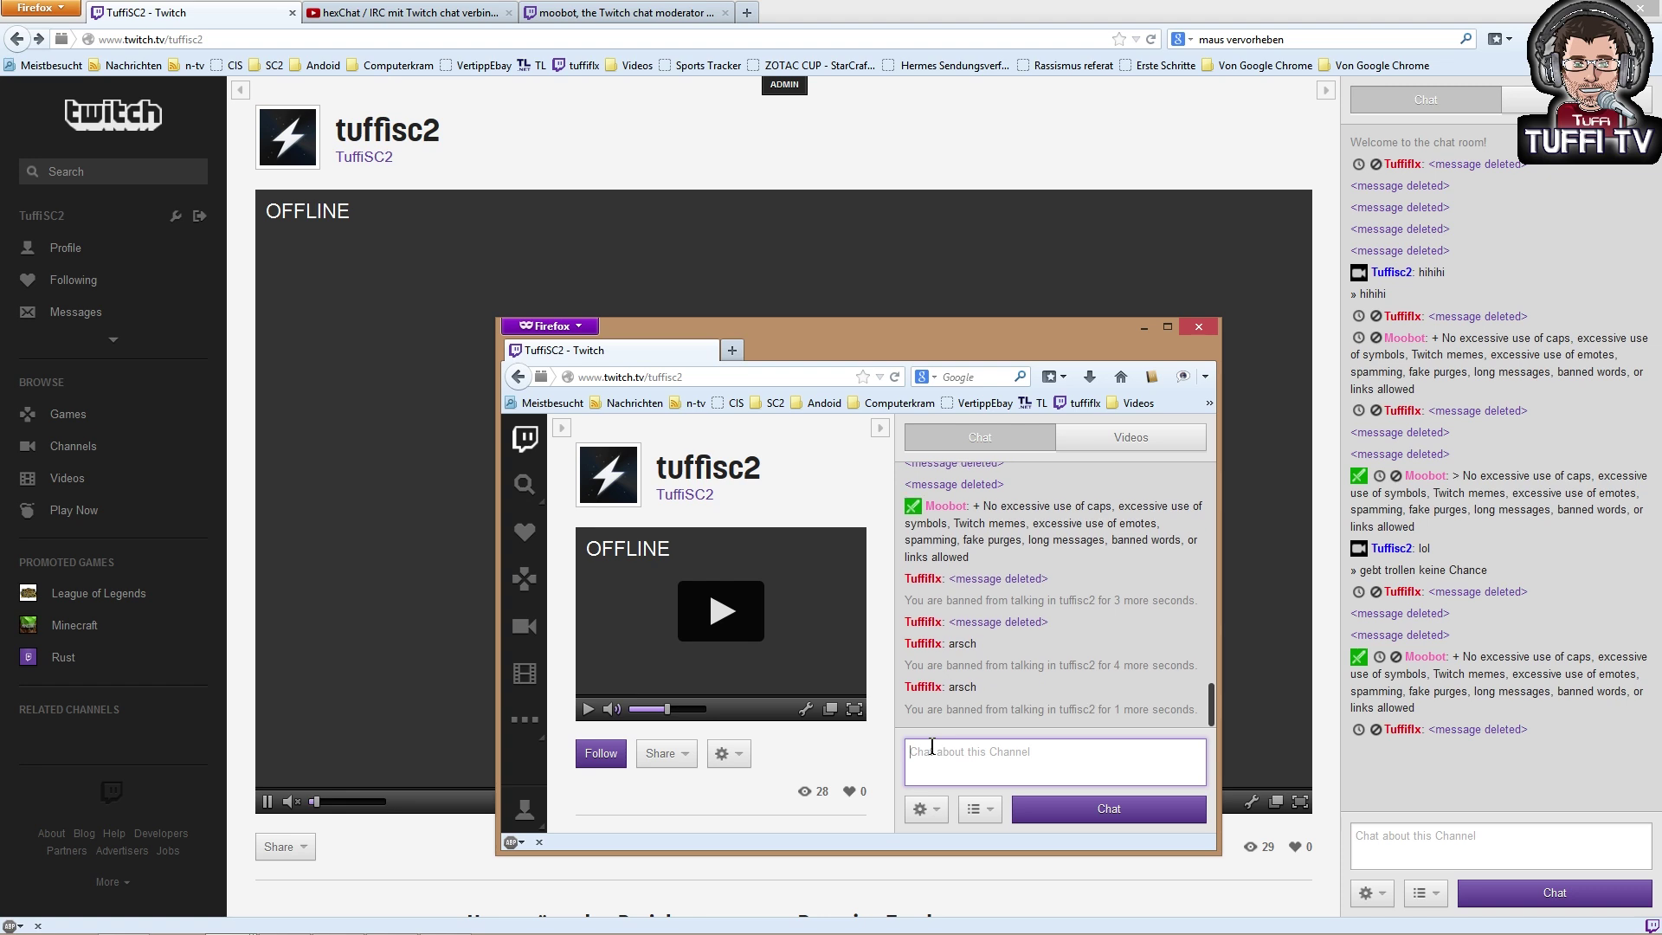
text(arsch)
key(Return)
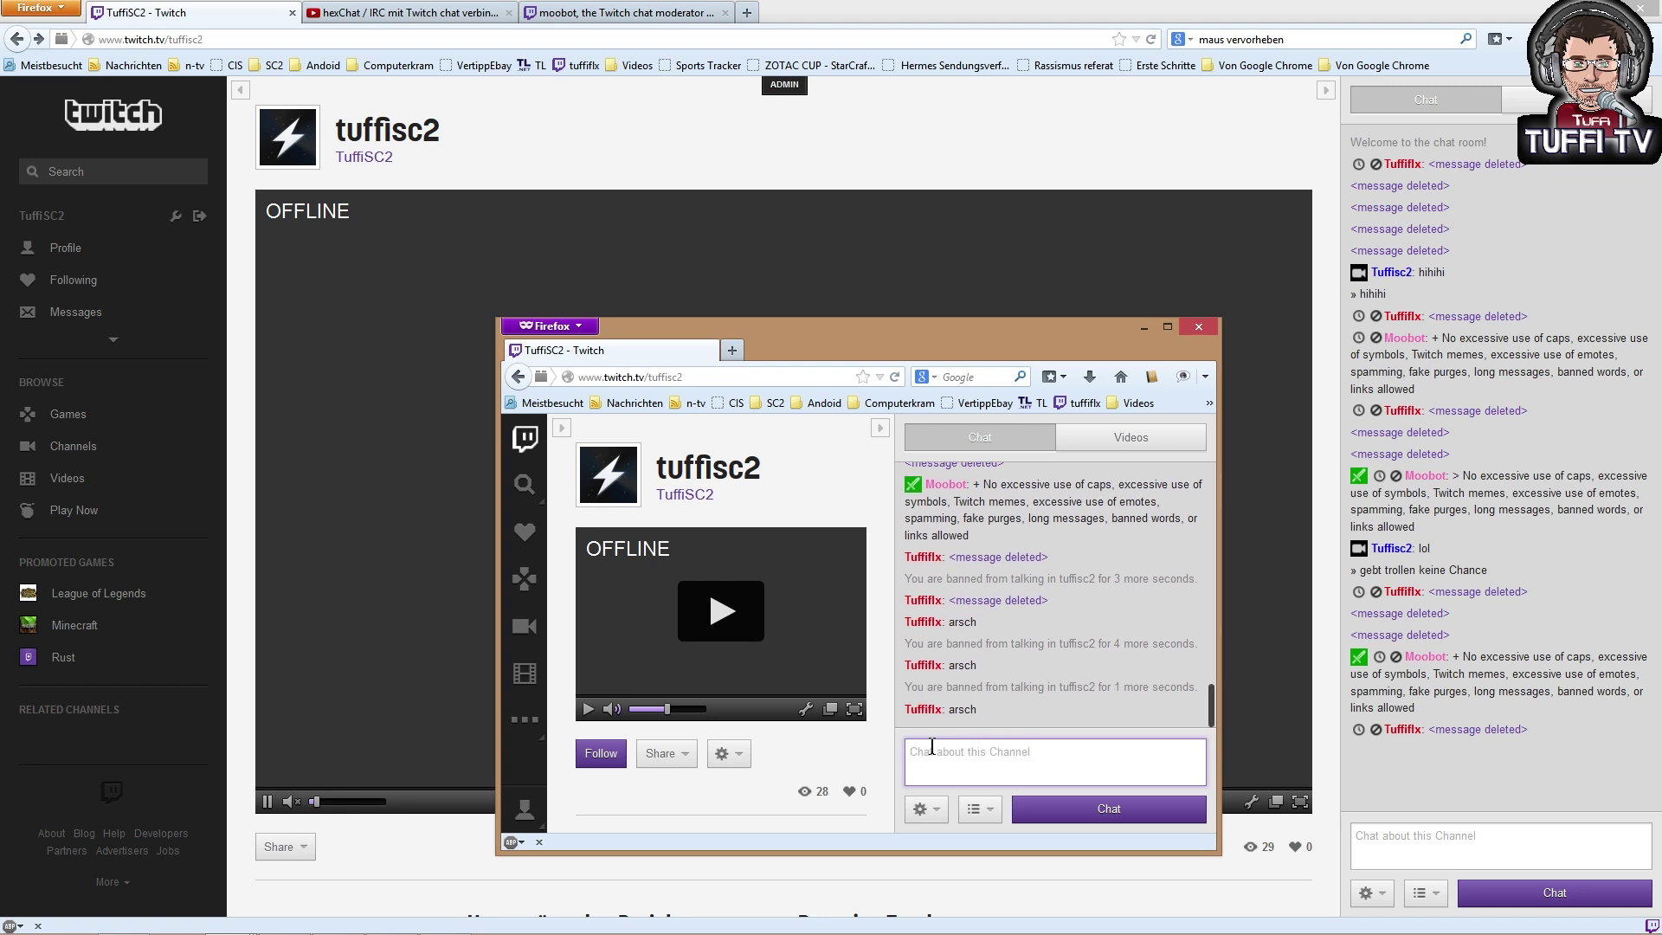
text(arch)
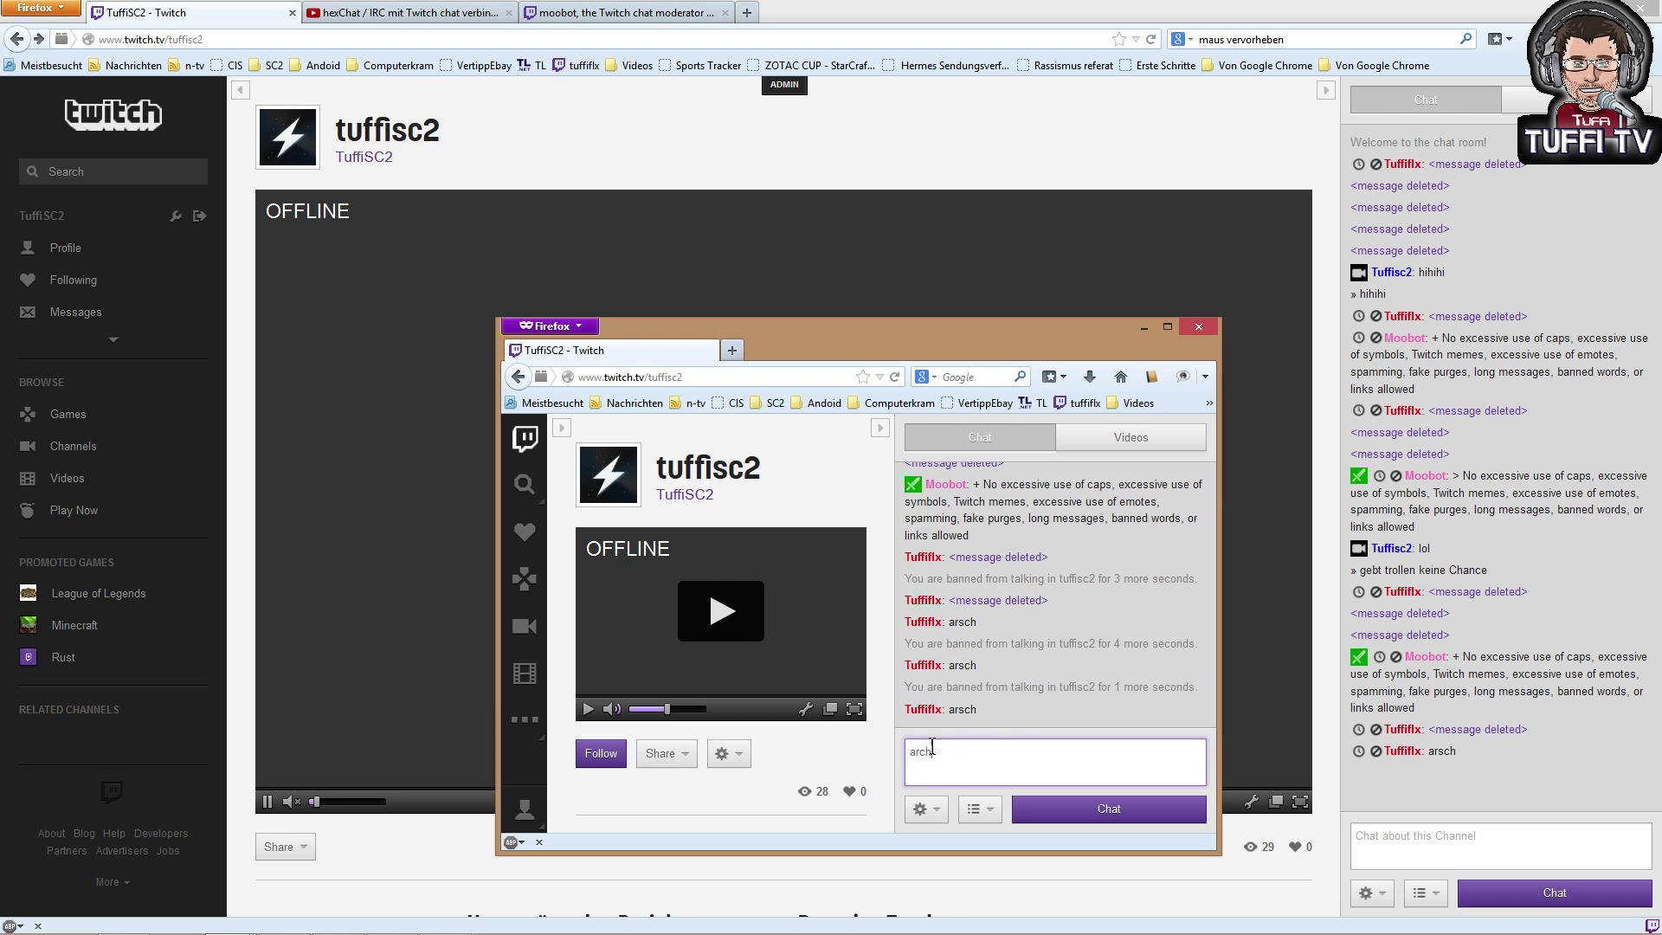
key(Return)
text(www.trolldich www)
key(Return)
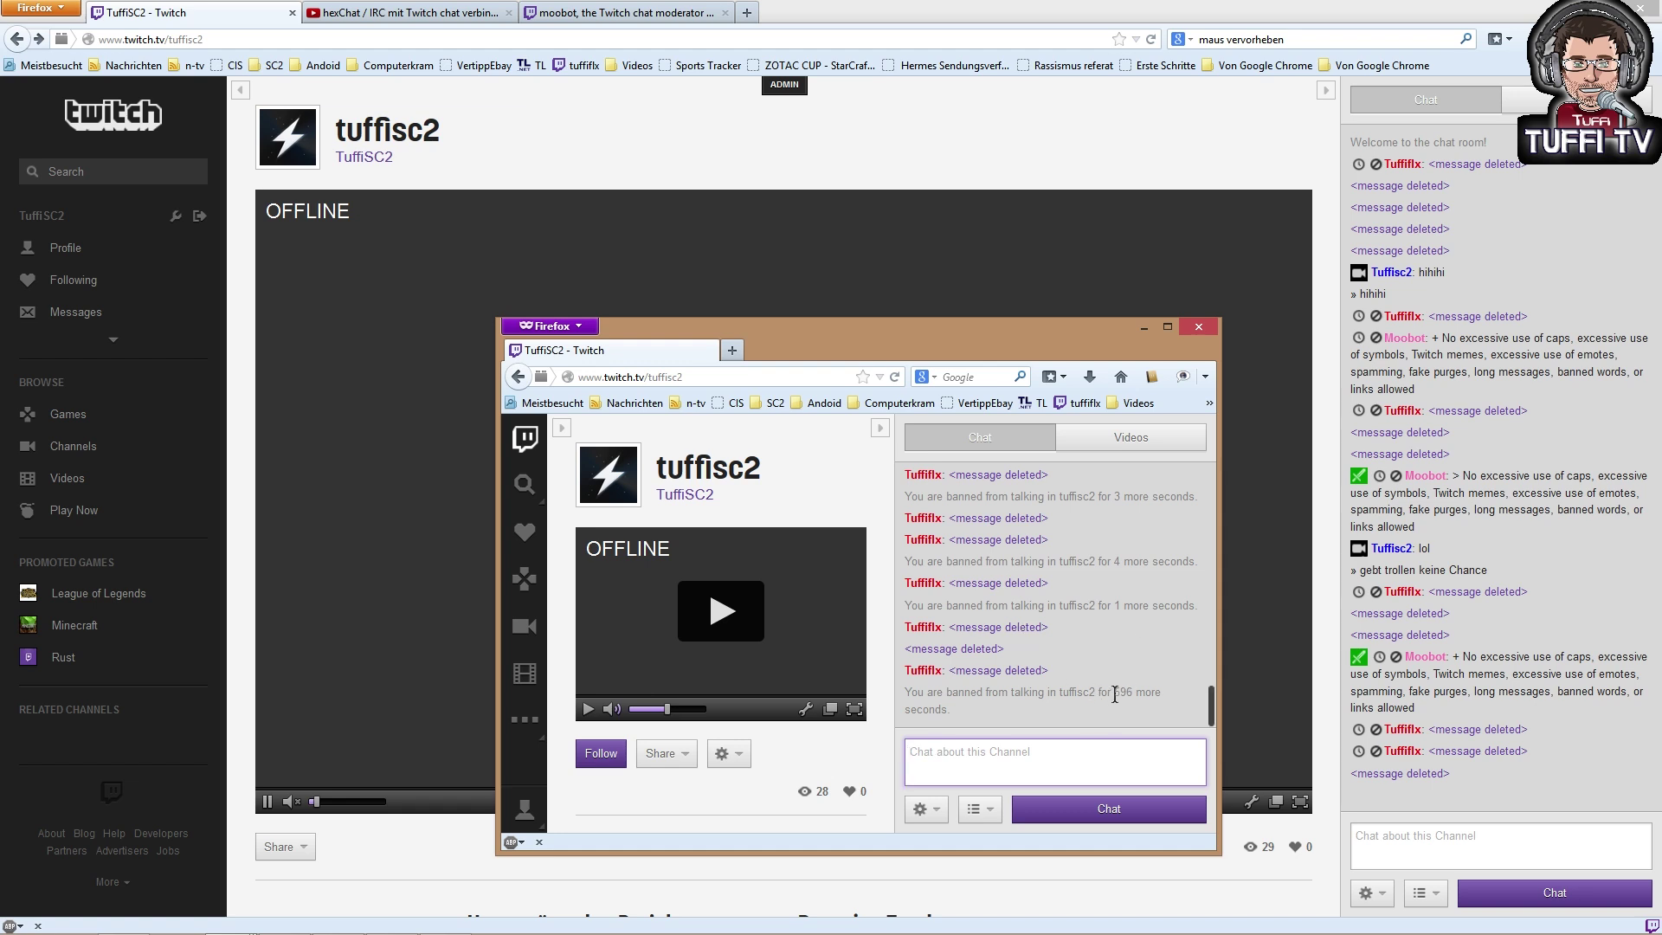
click(1036, 763)
text(10min ban)
key(Return)
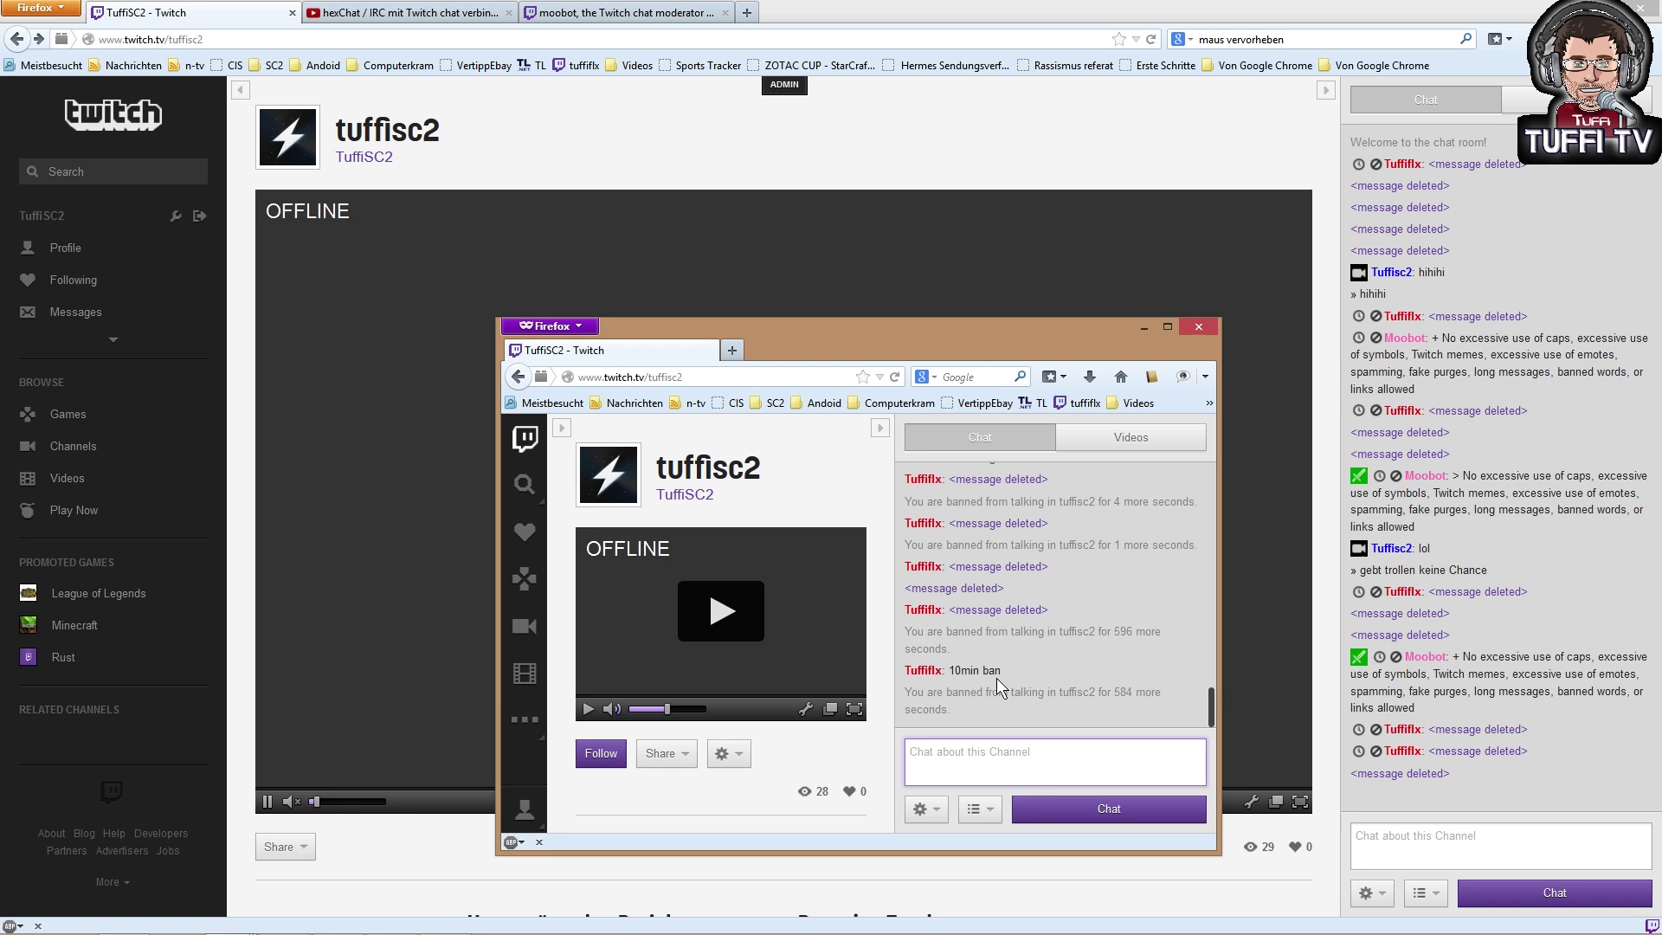
- Post "da ist er weg" in the channel chat from the main account and time out the second account for 600 seconds
drag(865, 327, 0, 400)
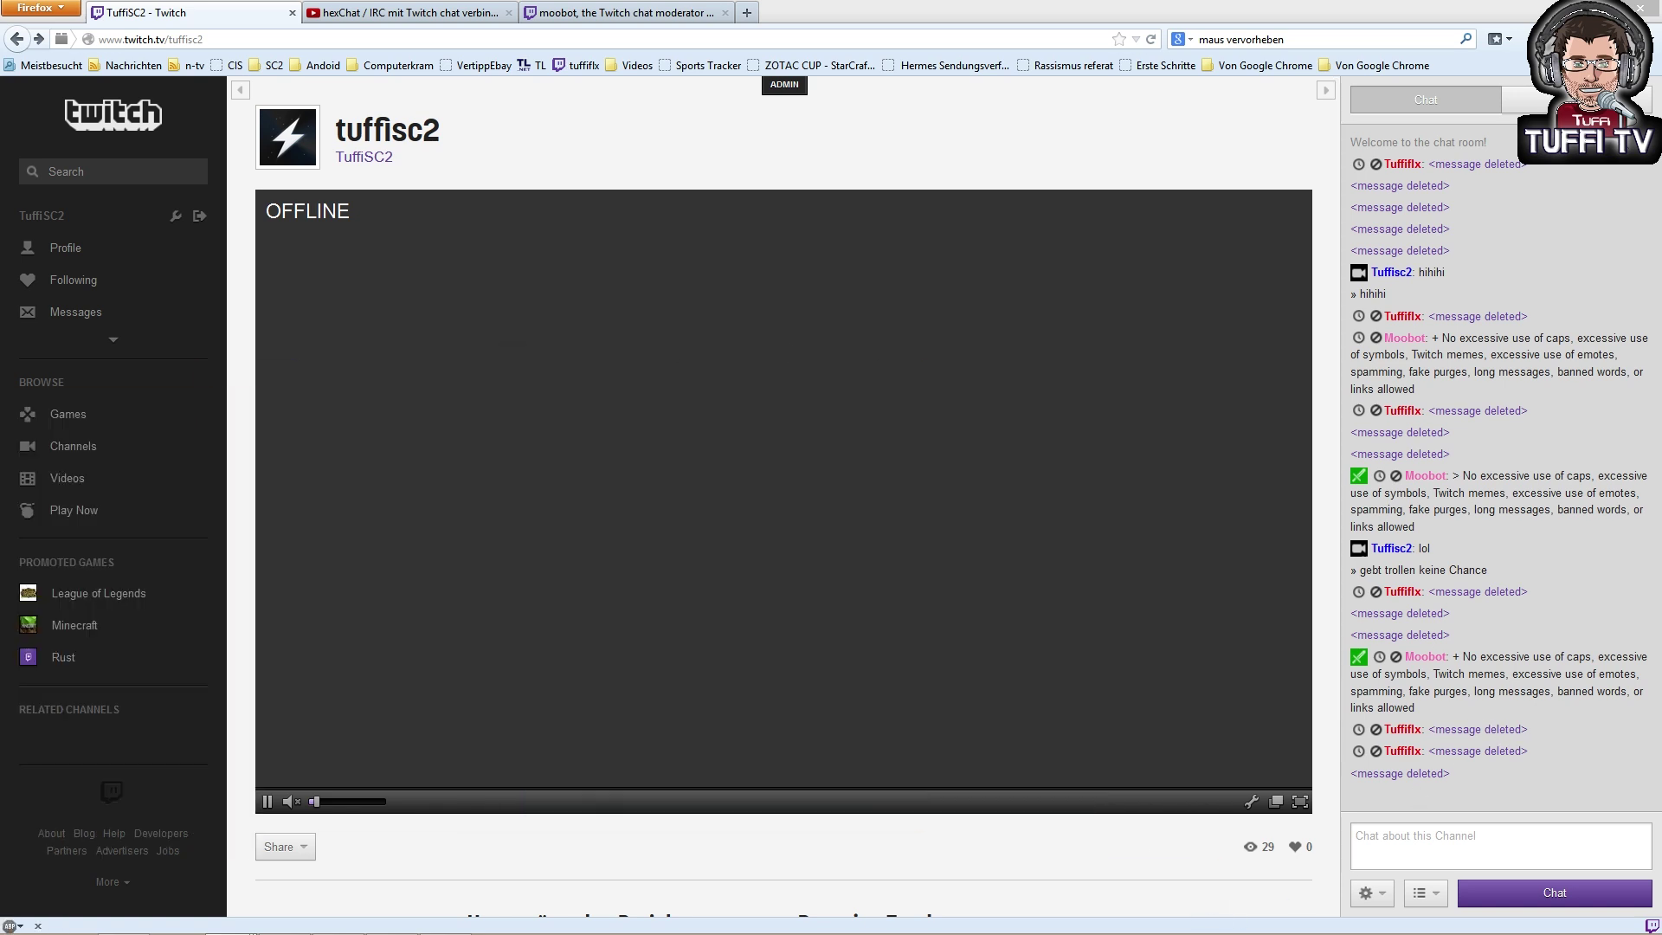
click(1532, 852)
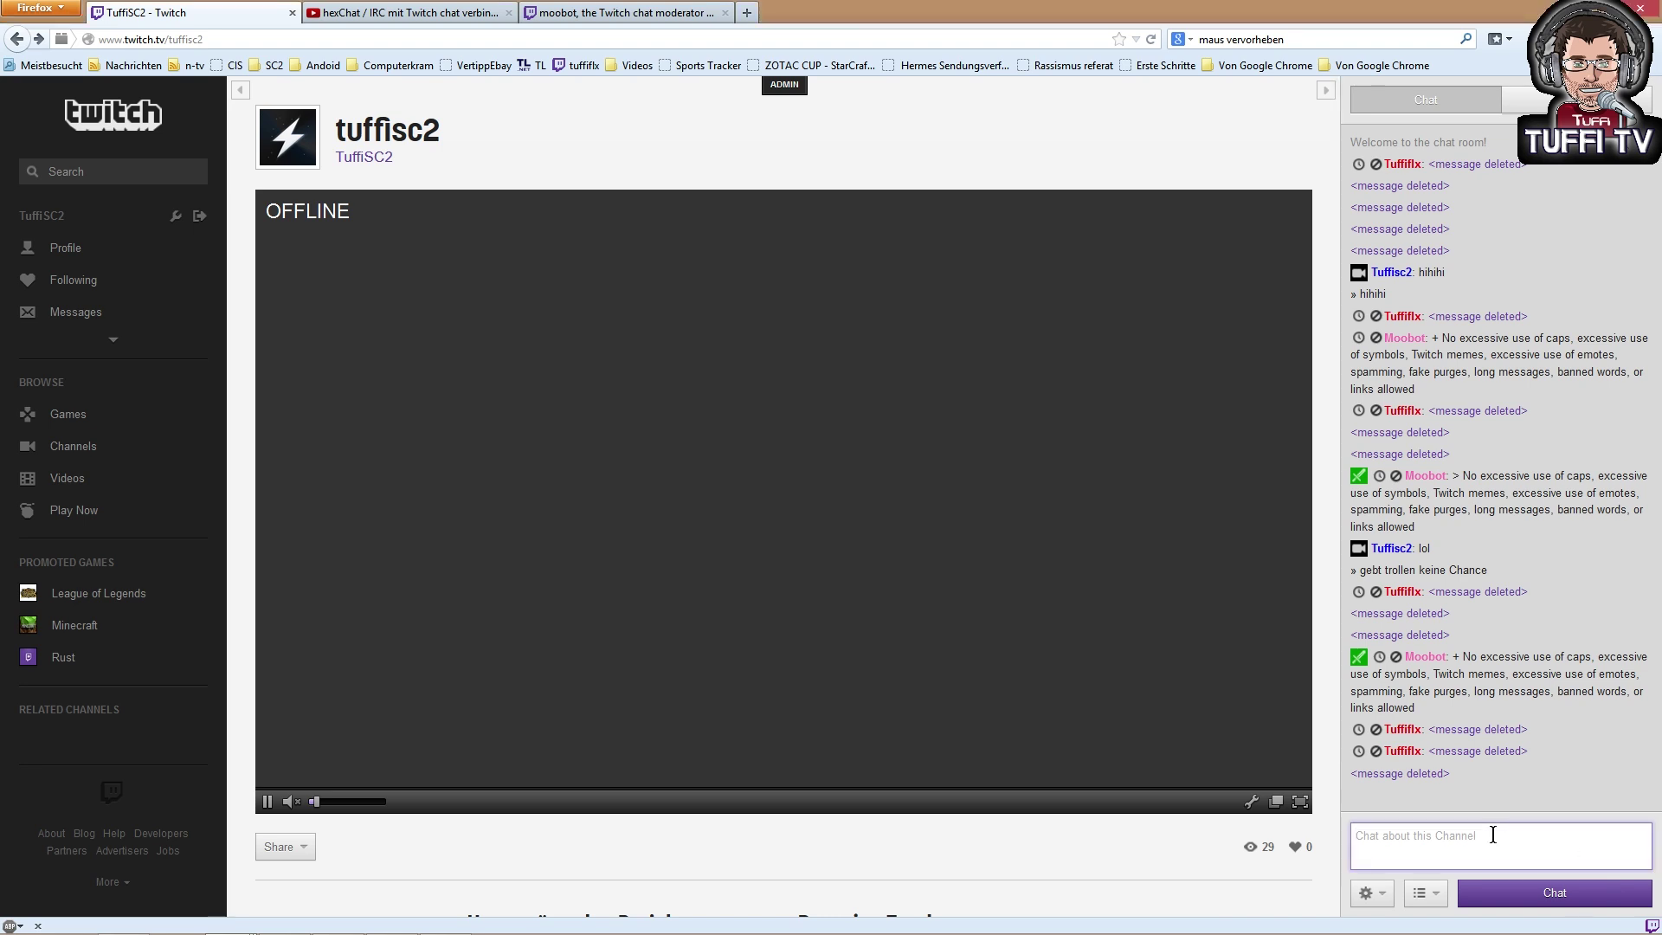
text(da ist er weg)
key(Return)
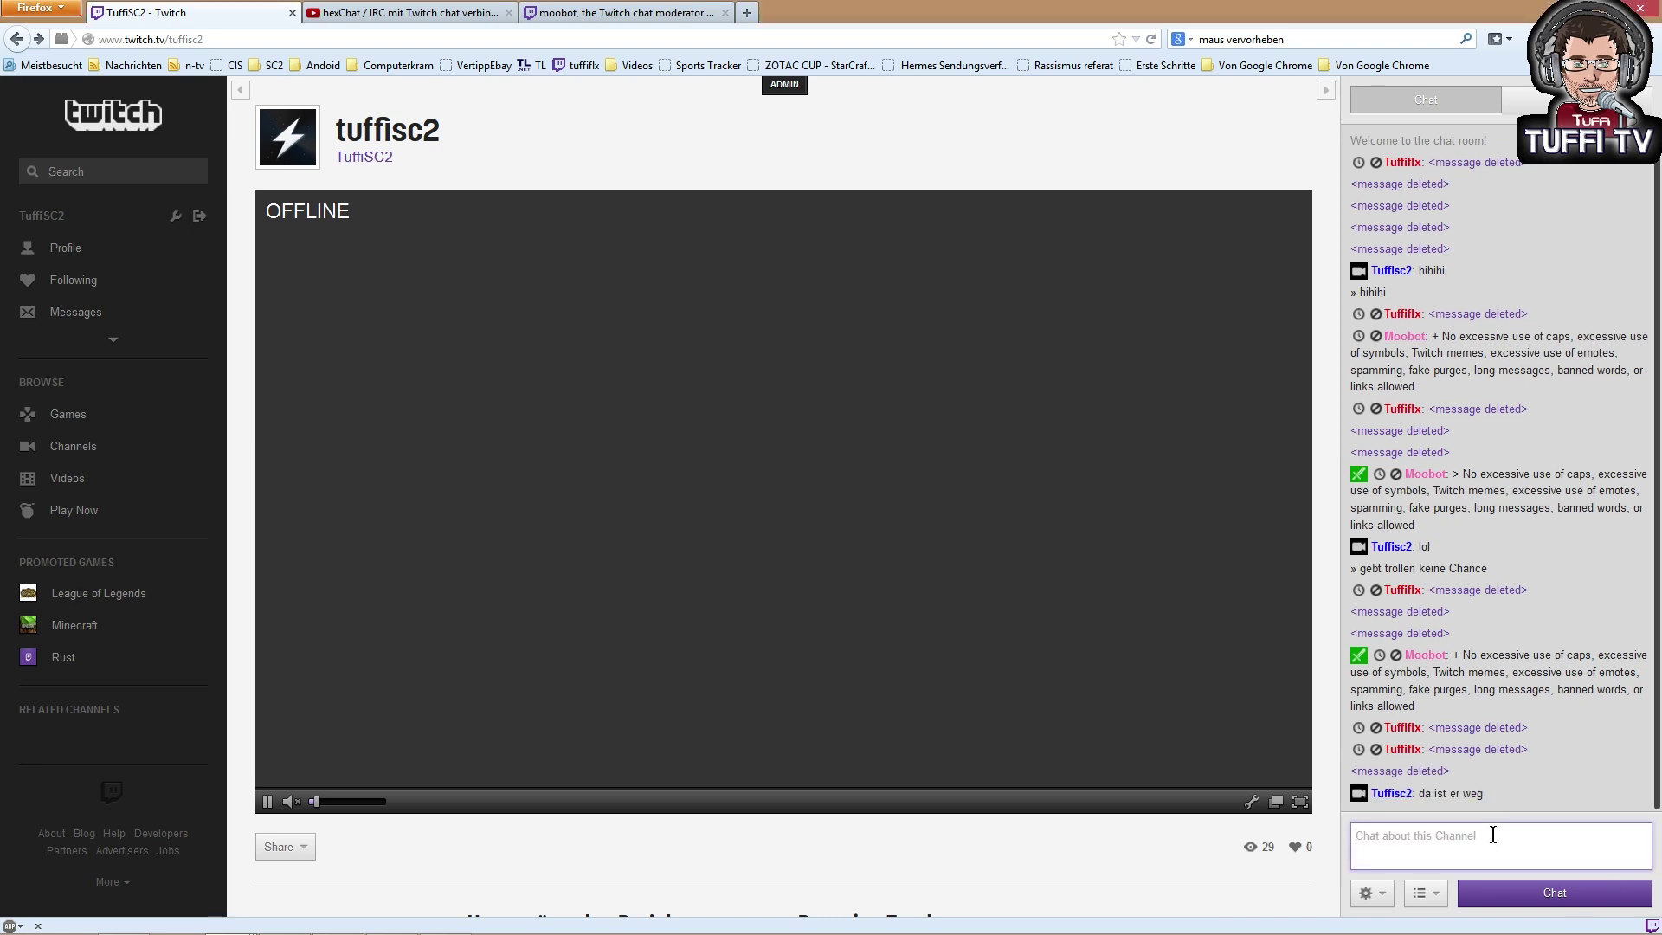
click(1363, 730)
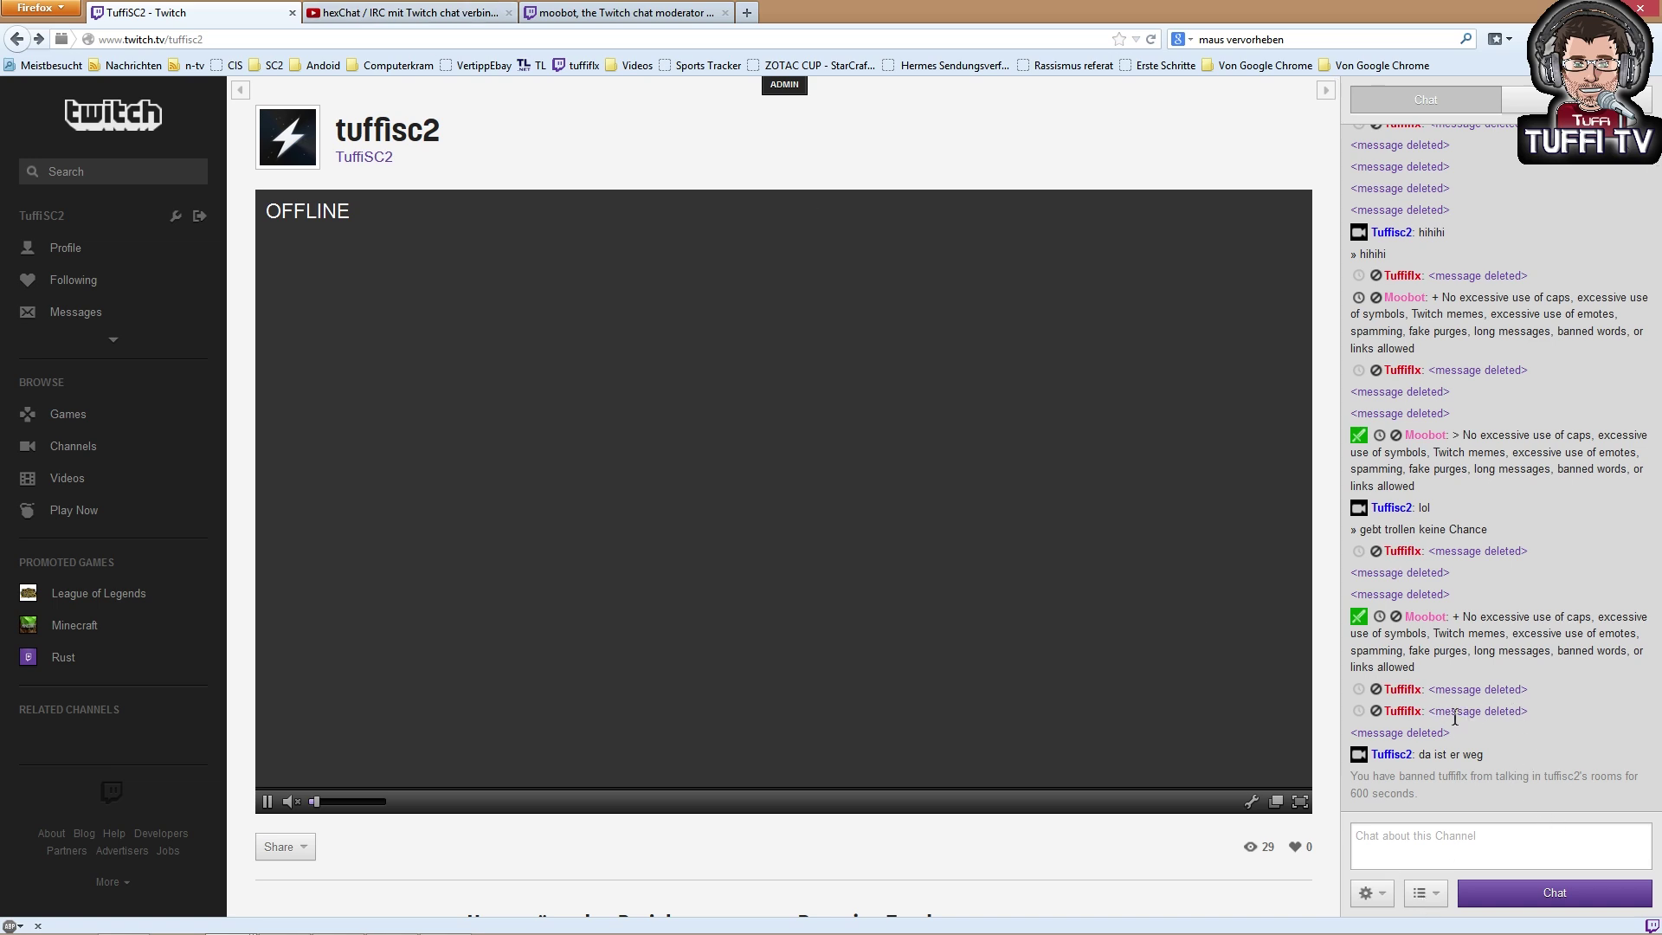
- Return to the Moobot dashboard, close the spam filter settings, and review the event log and embedded chat
click(421, 8)
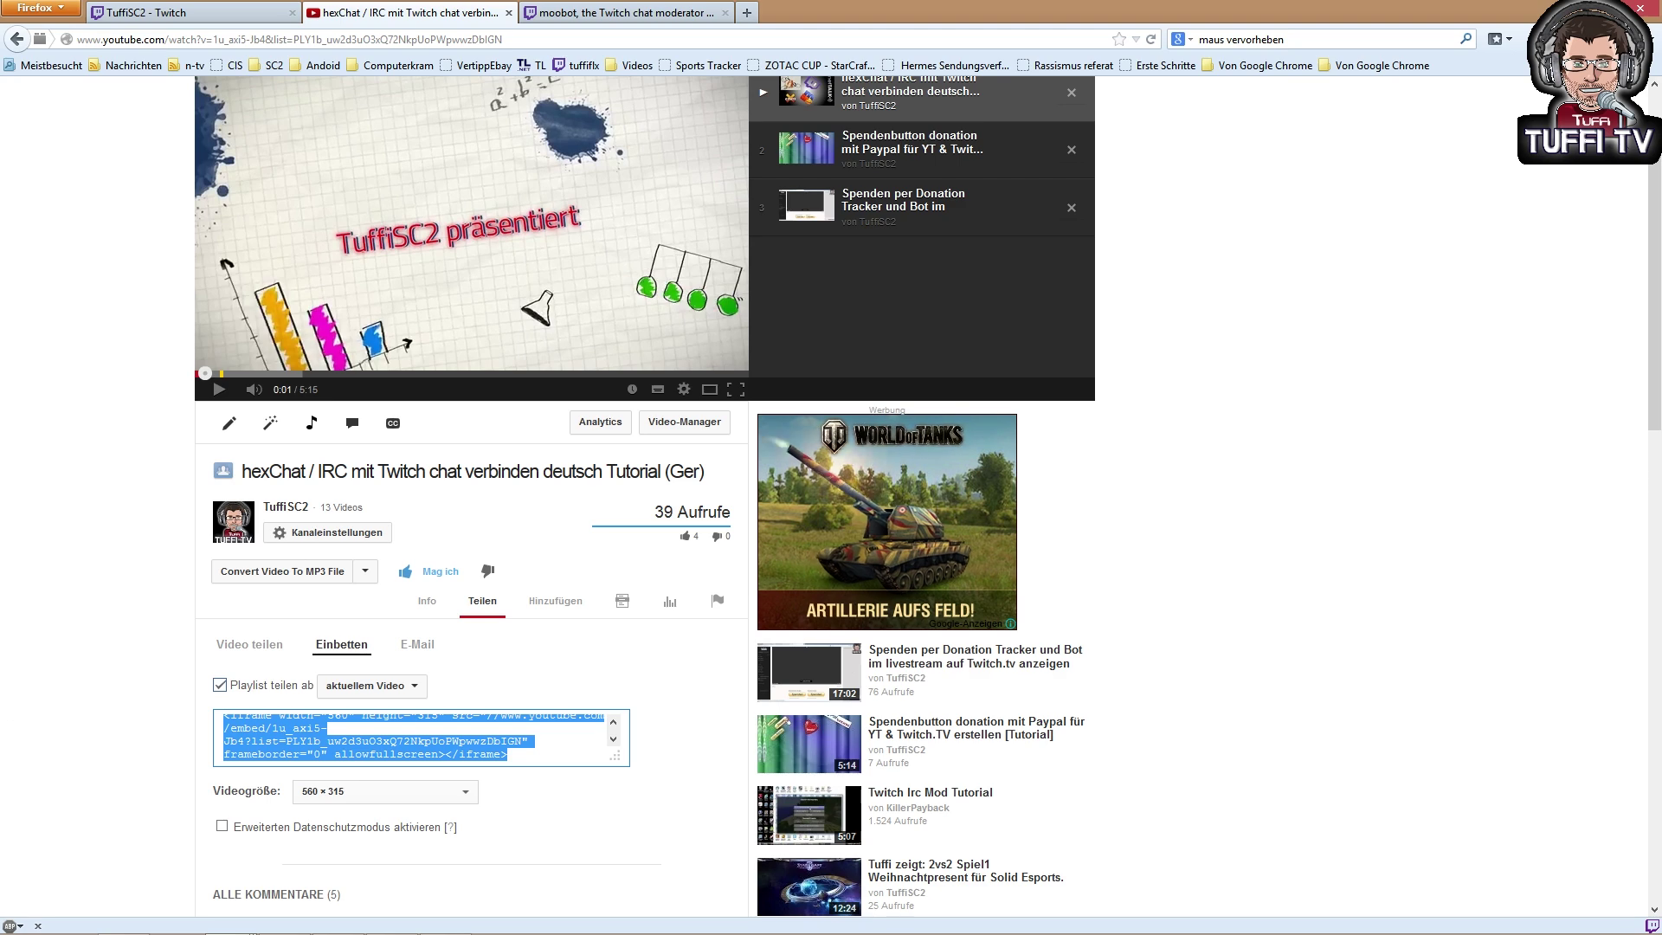
click(622, 12)
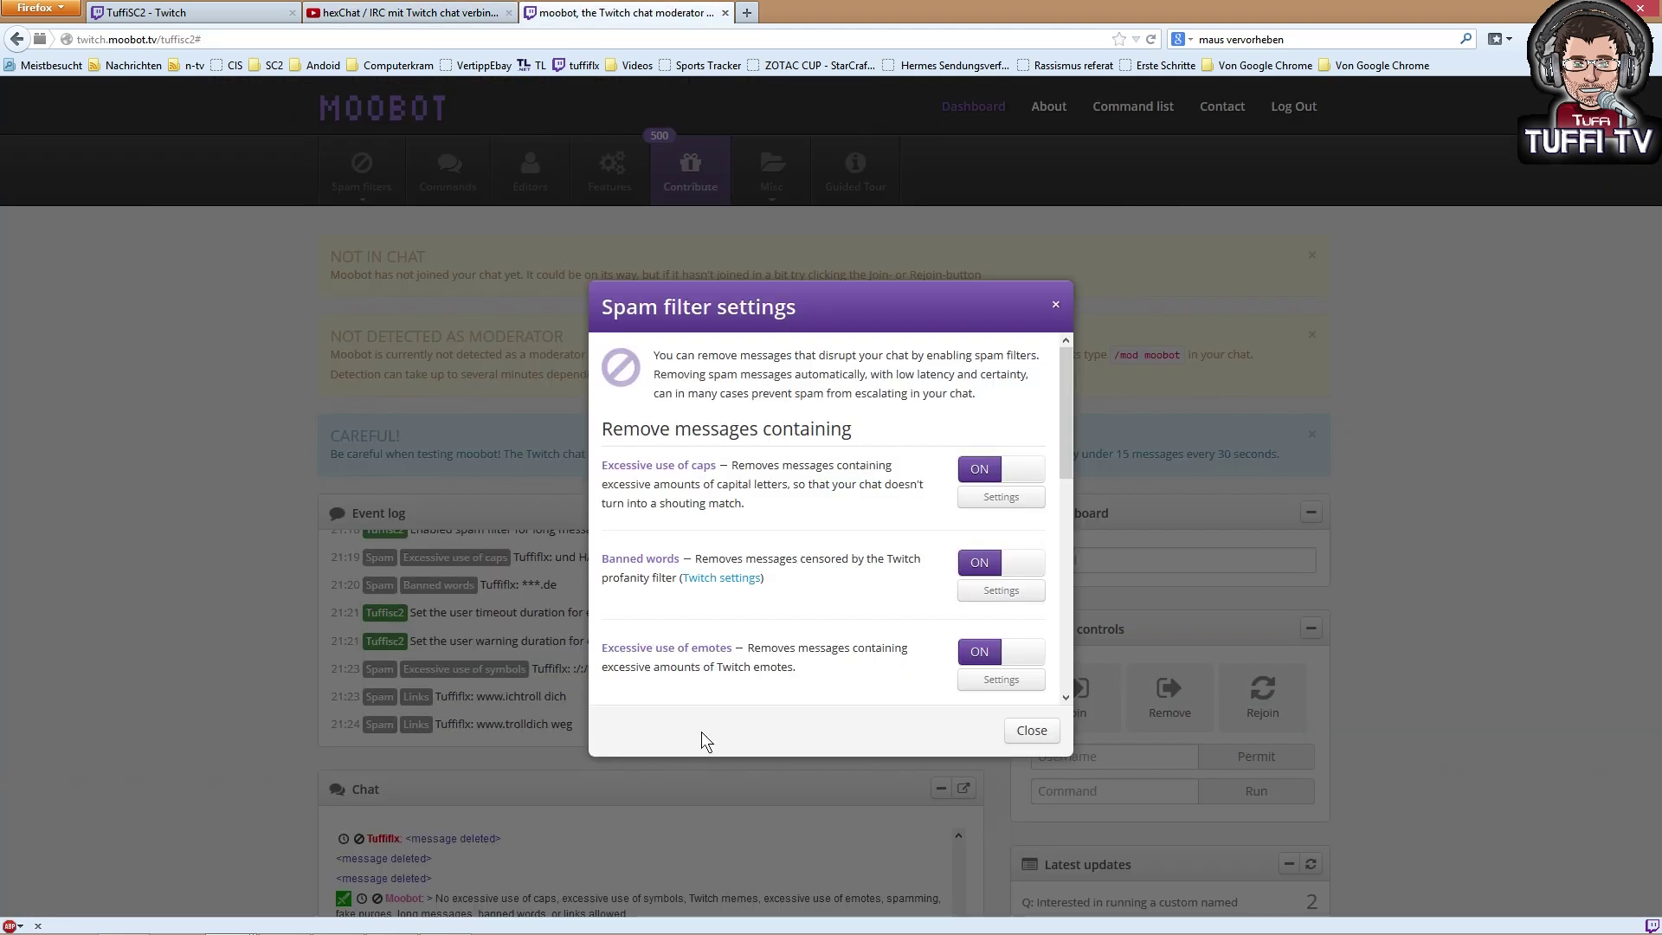
click(995, 758)
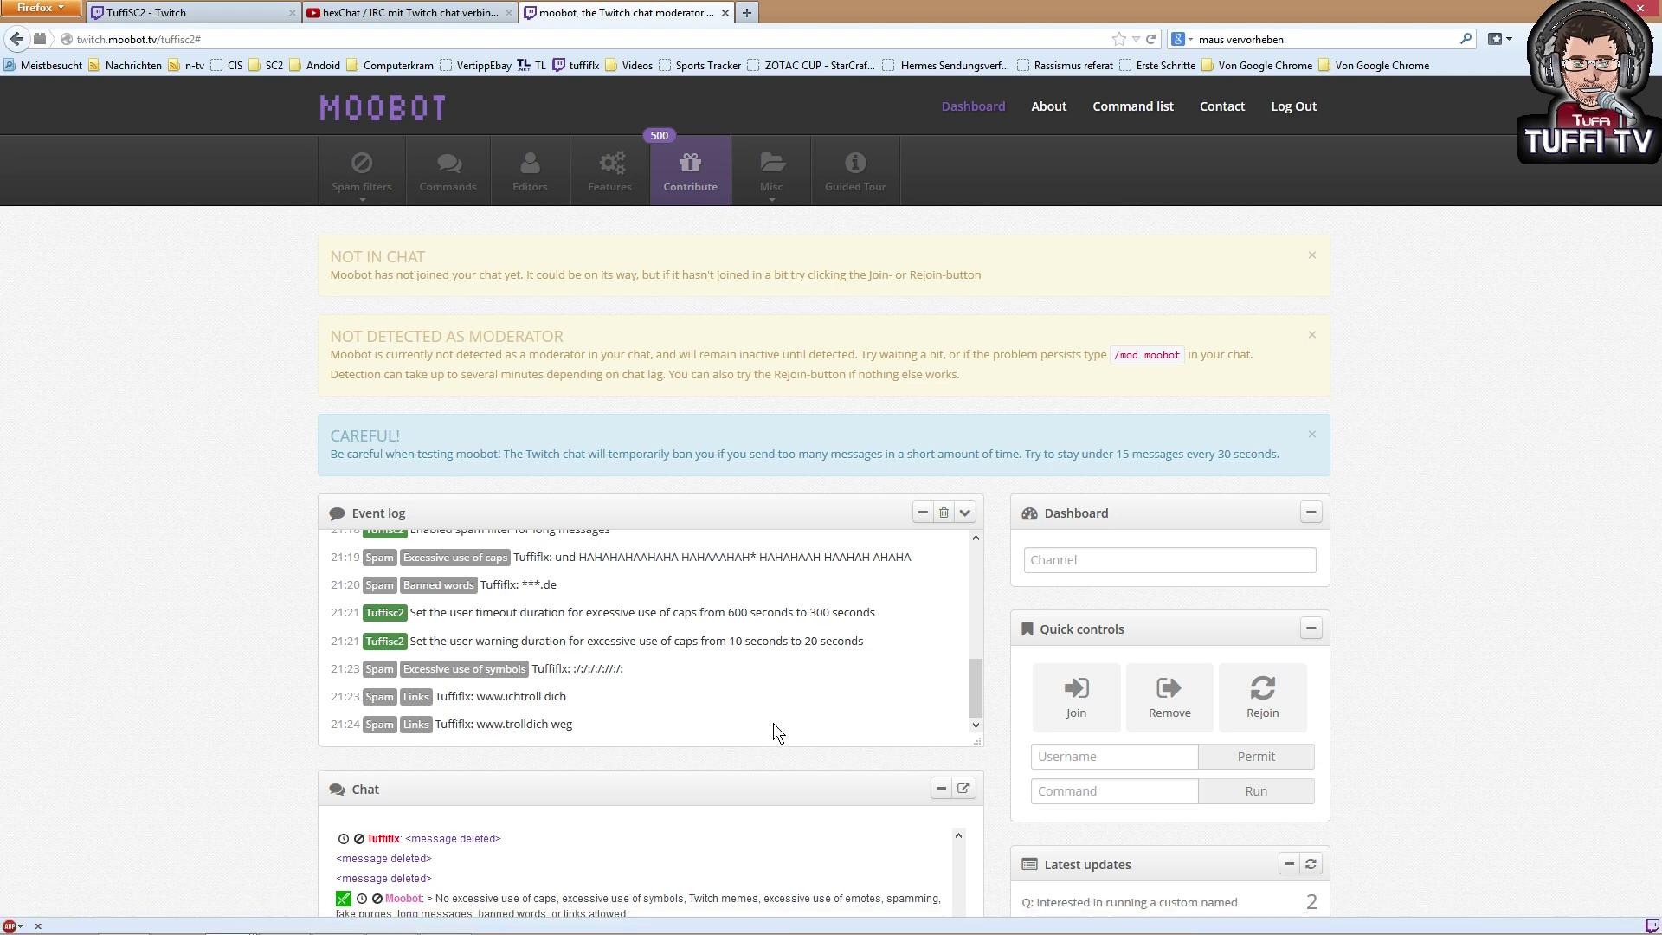
mouse_move(972, 688)
mouse_down()
mouse_move(969, 627)
mouse_move(967, 679)
mouse_up()
scroll(1597, 591, down, 3)
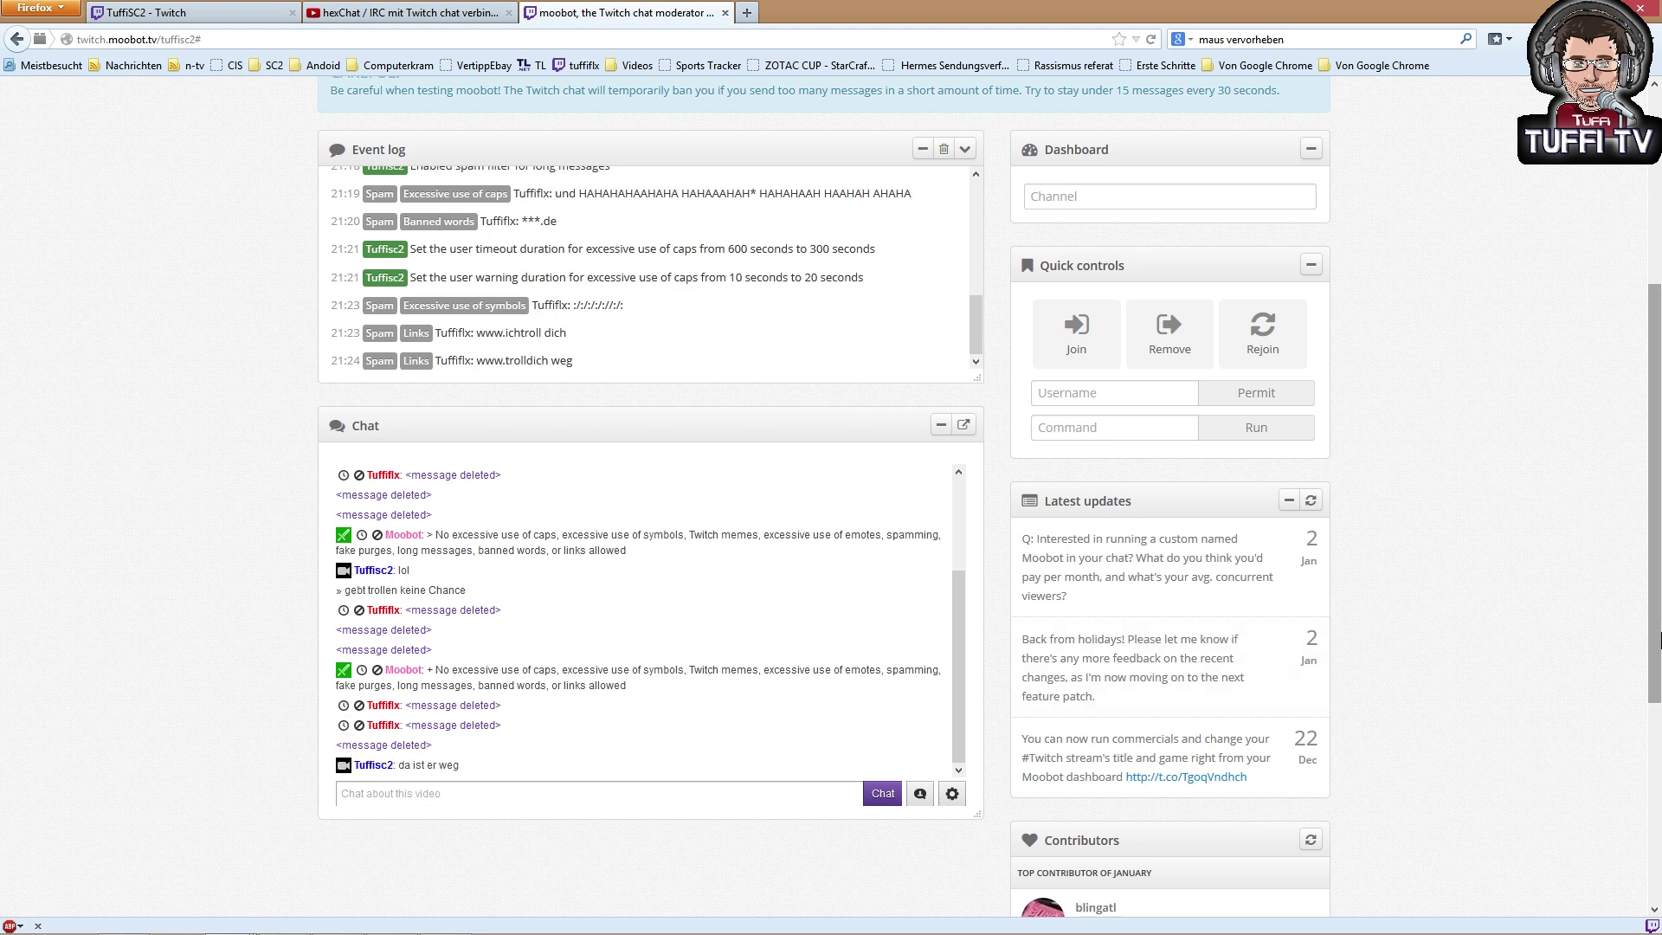
scroll(1655, 554, up, 2)
scroll(1654, 554, up, 2)
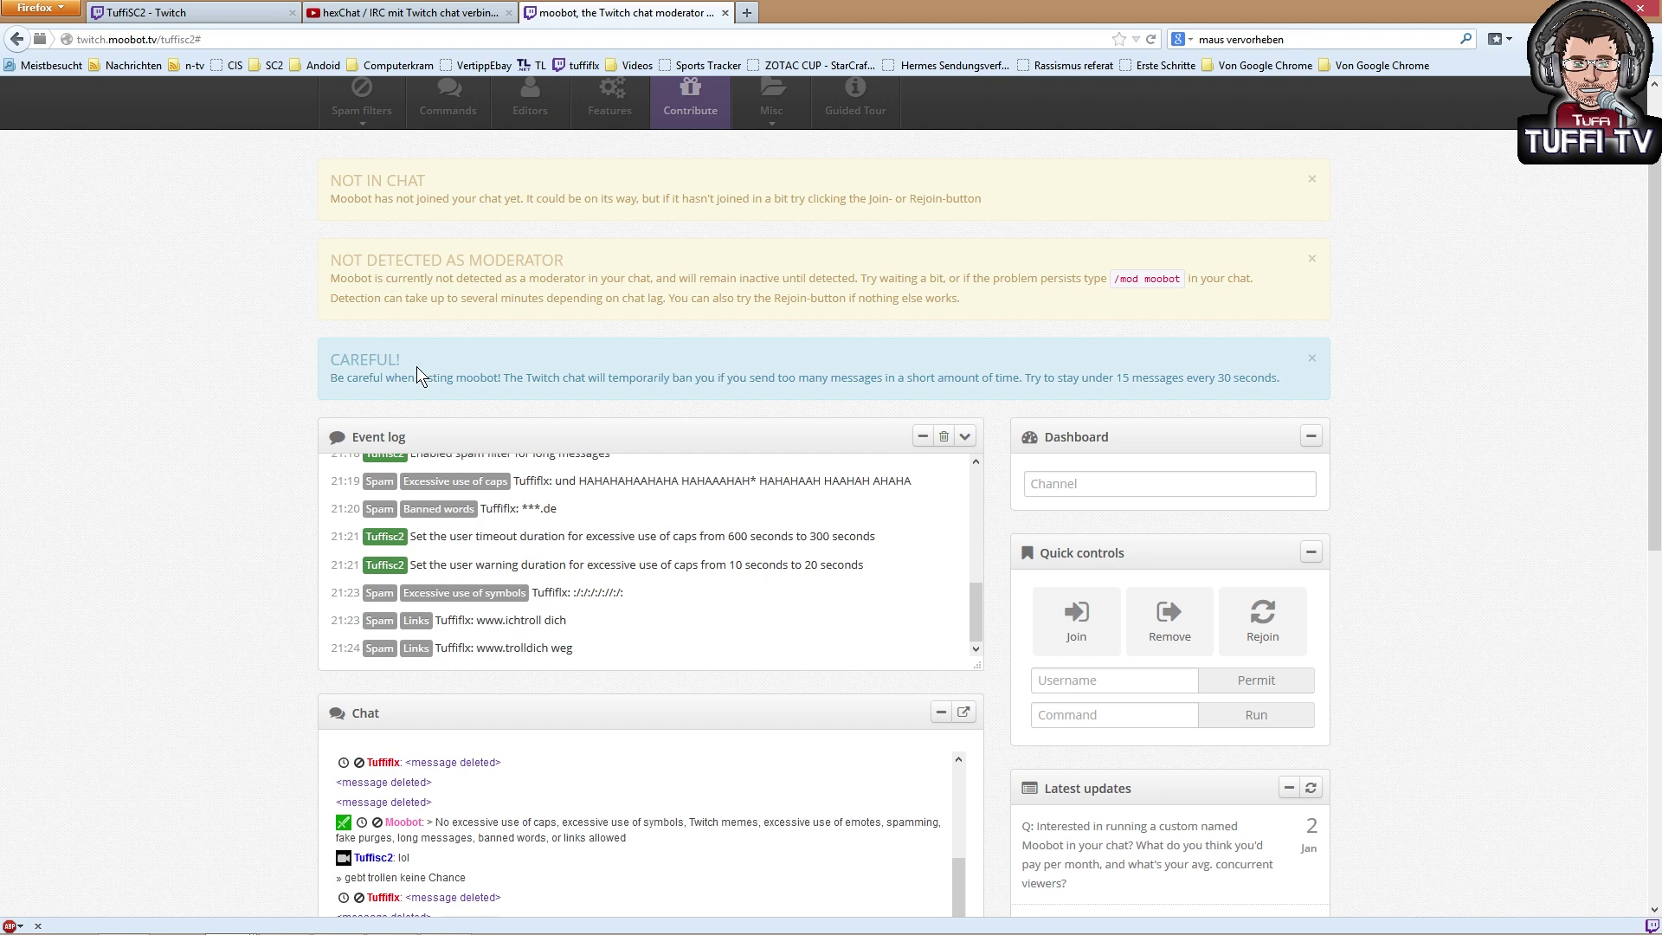
- Dismiss the three notices about Moobot's chat presence, moderator detection and careful testing on the dashboard
click(1311, 183)
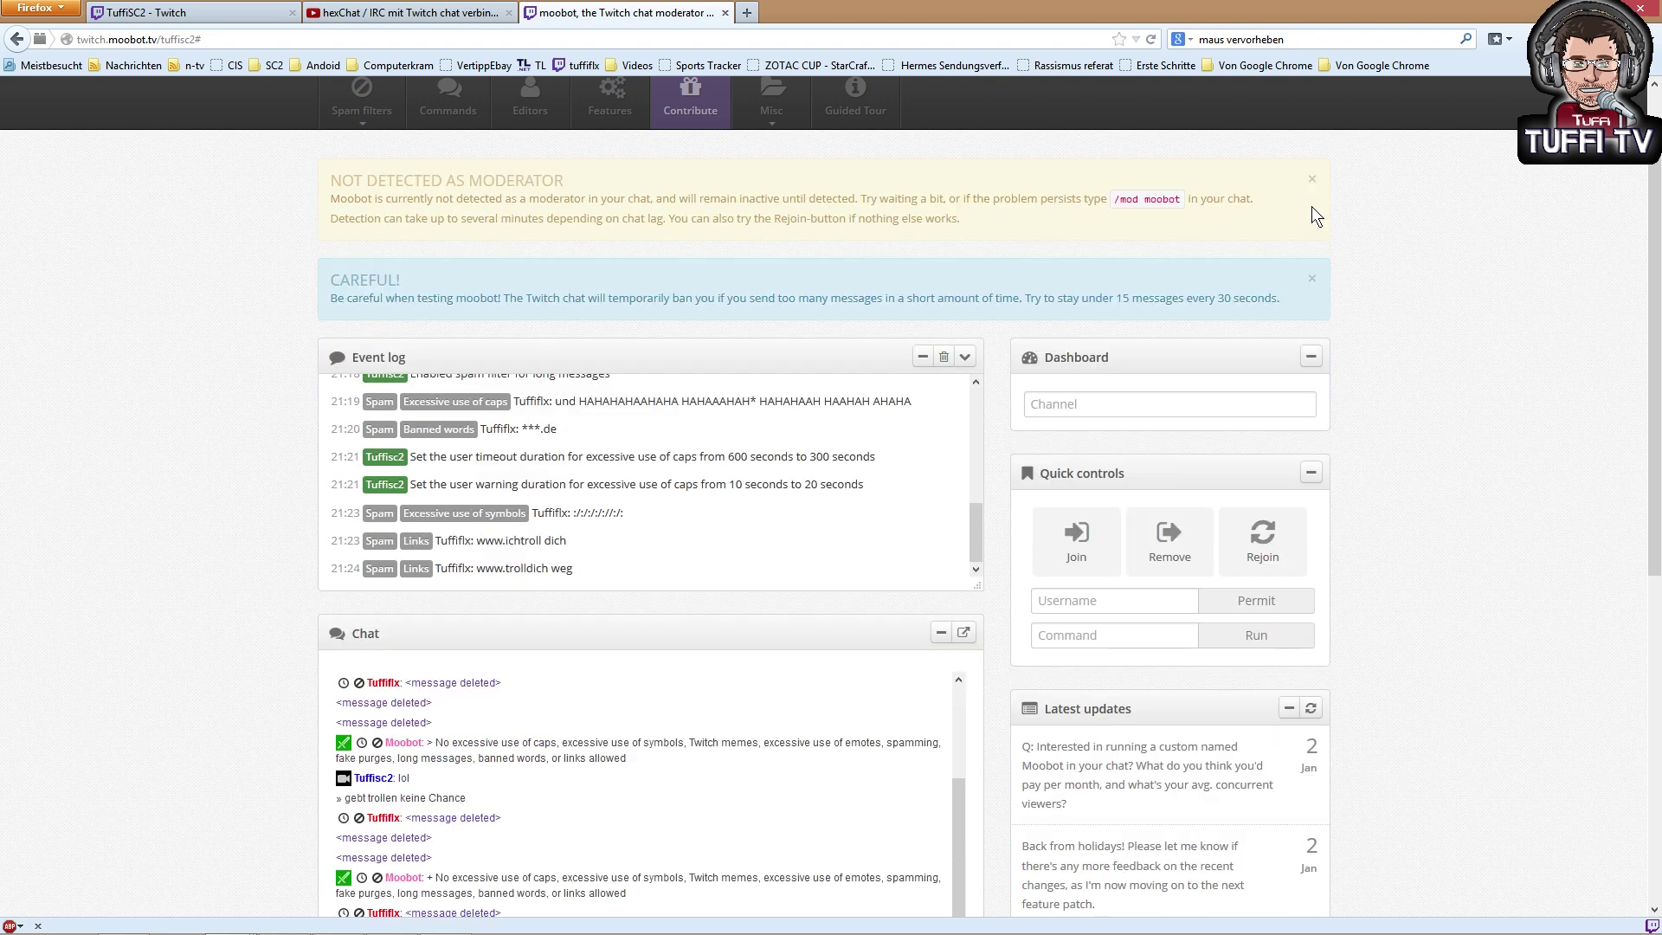
click(1313, 184)
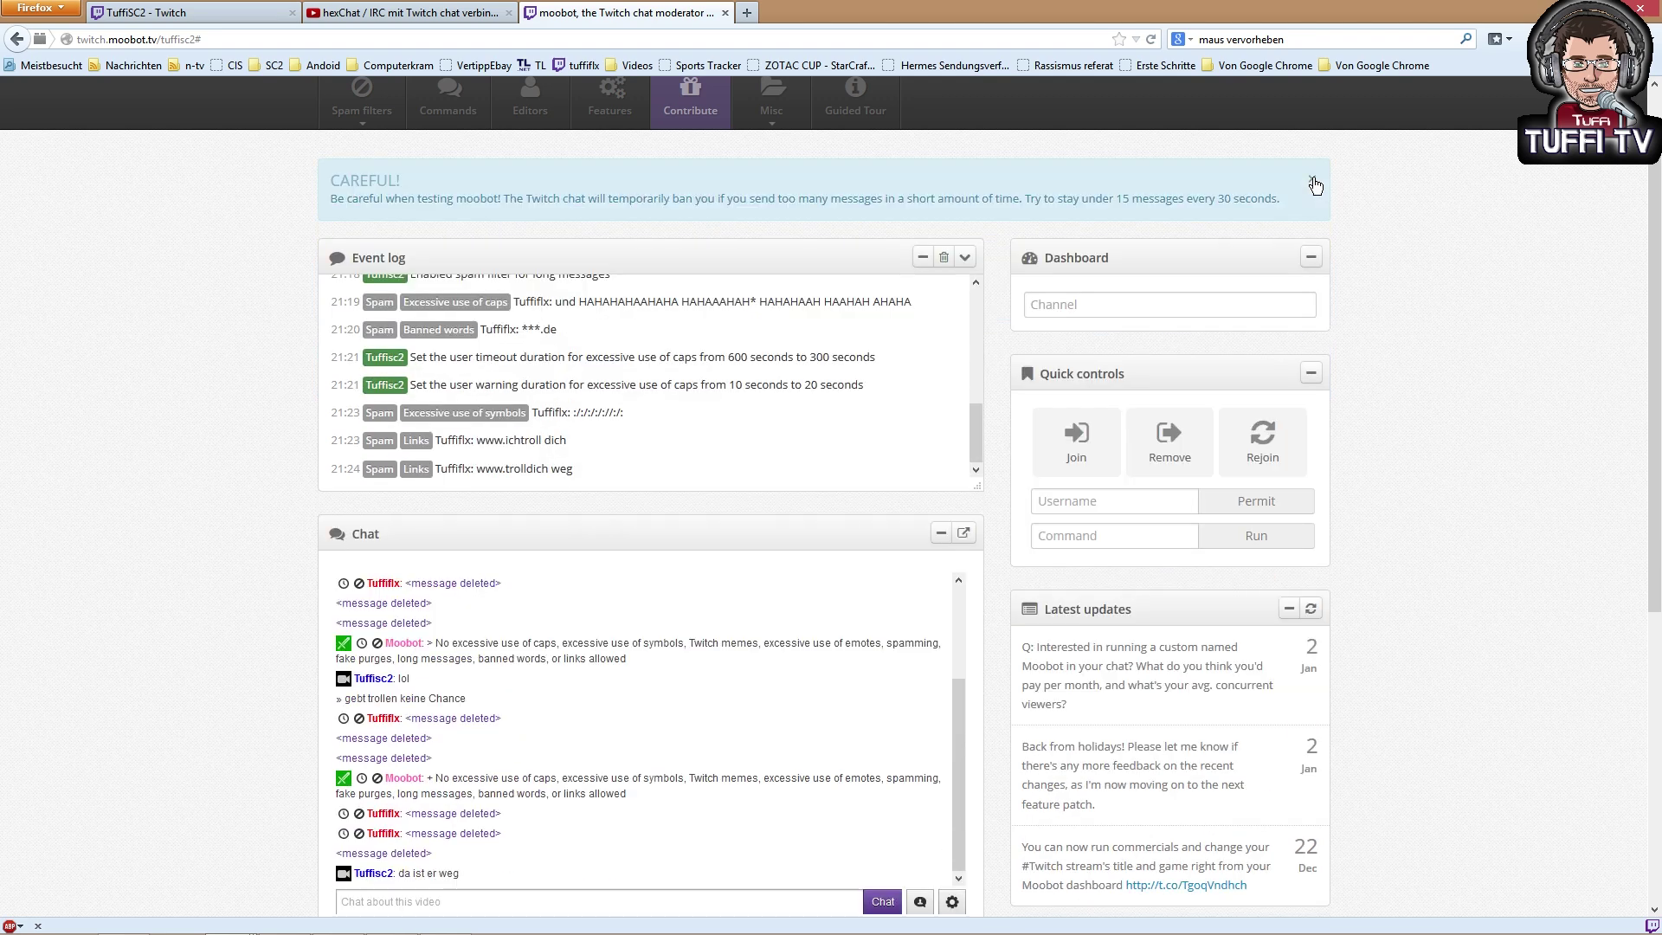
click(1314, 184)
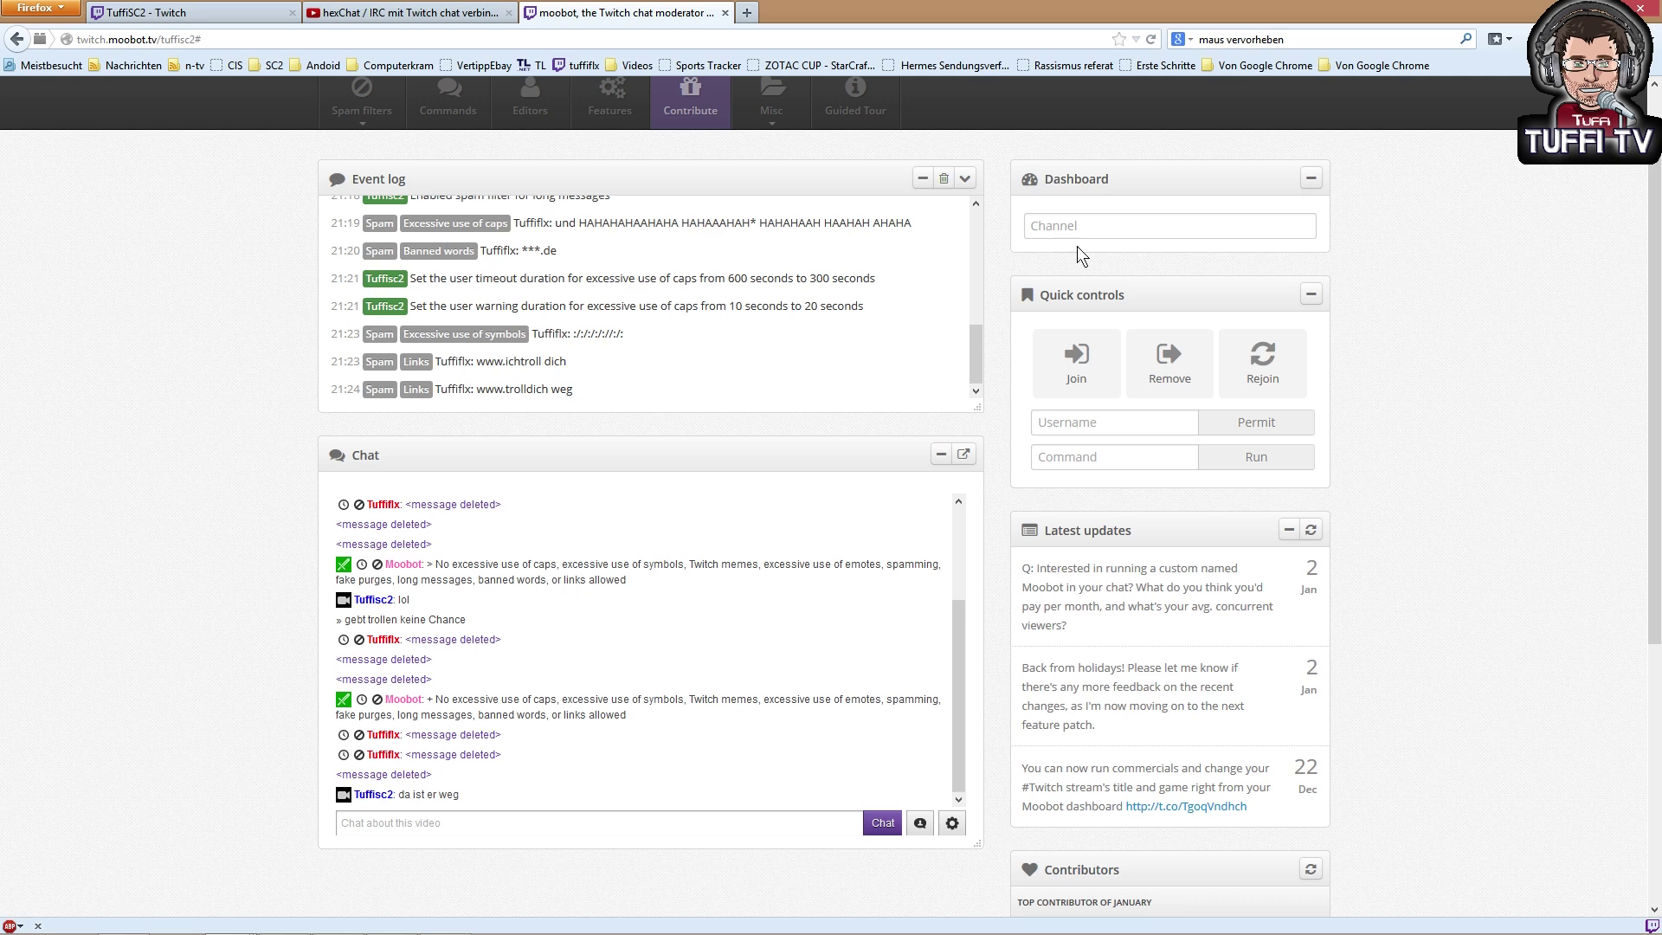
- Open the spam filter settings, examine the fake purges filter's description and options, and close its settings without saving
click(381, 111)
click(371, 152)
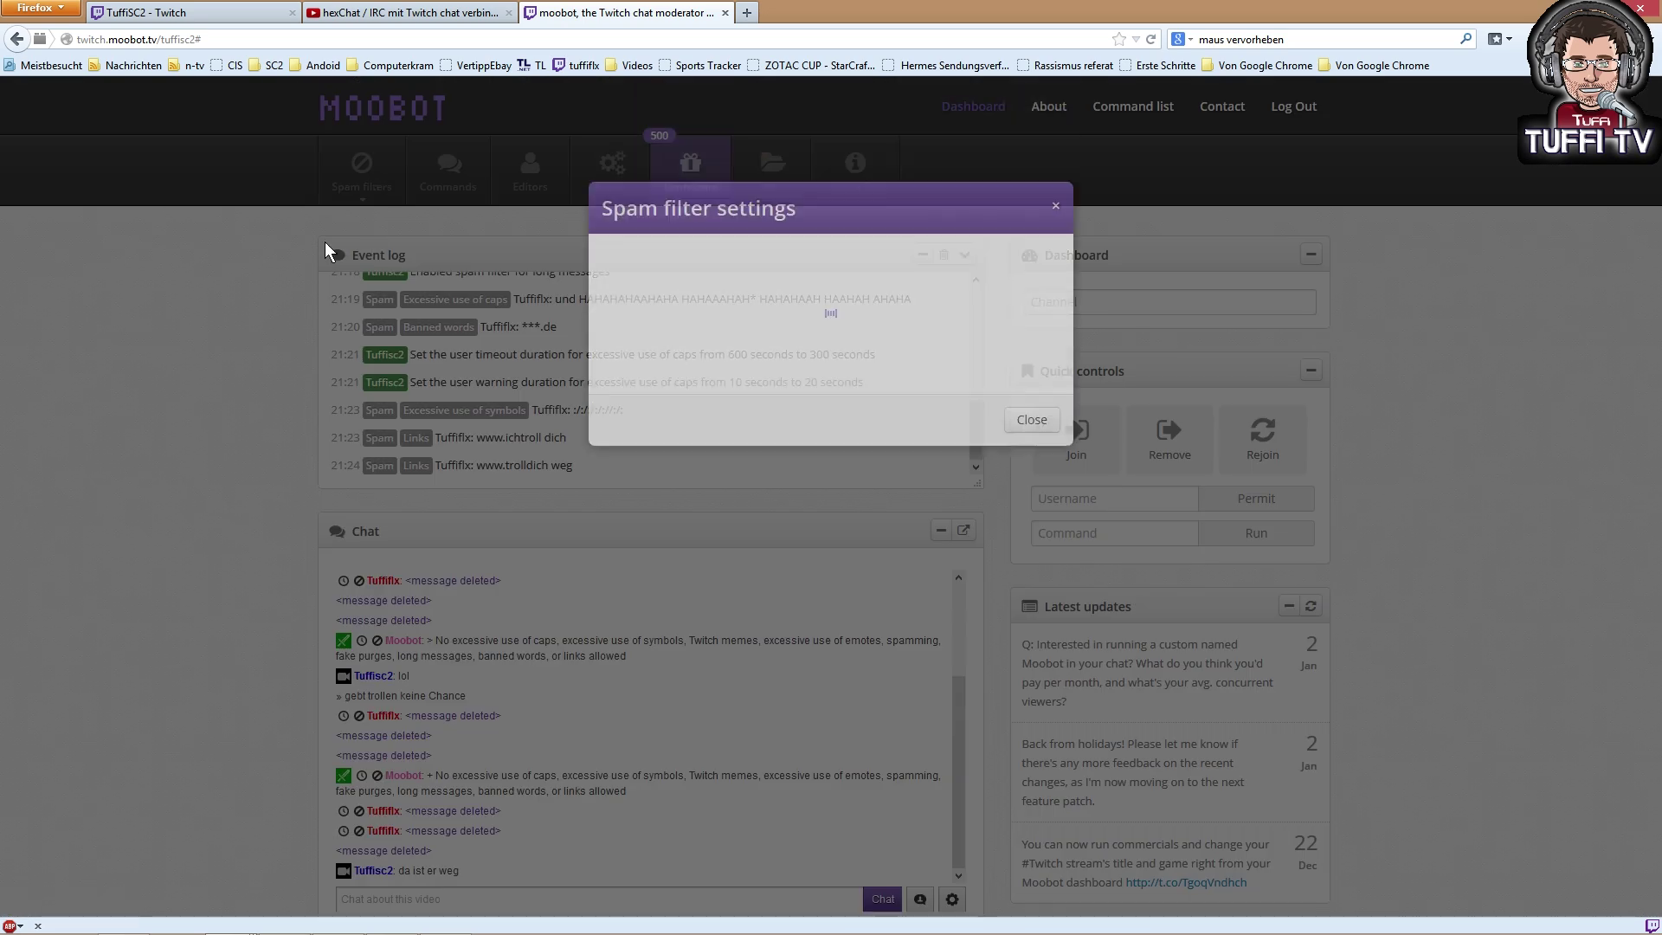
drag(1067, 365, 1072, 480)
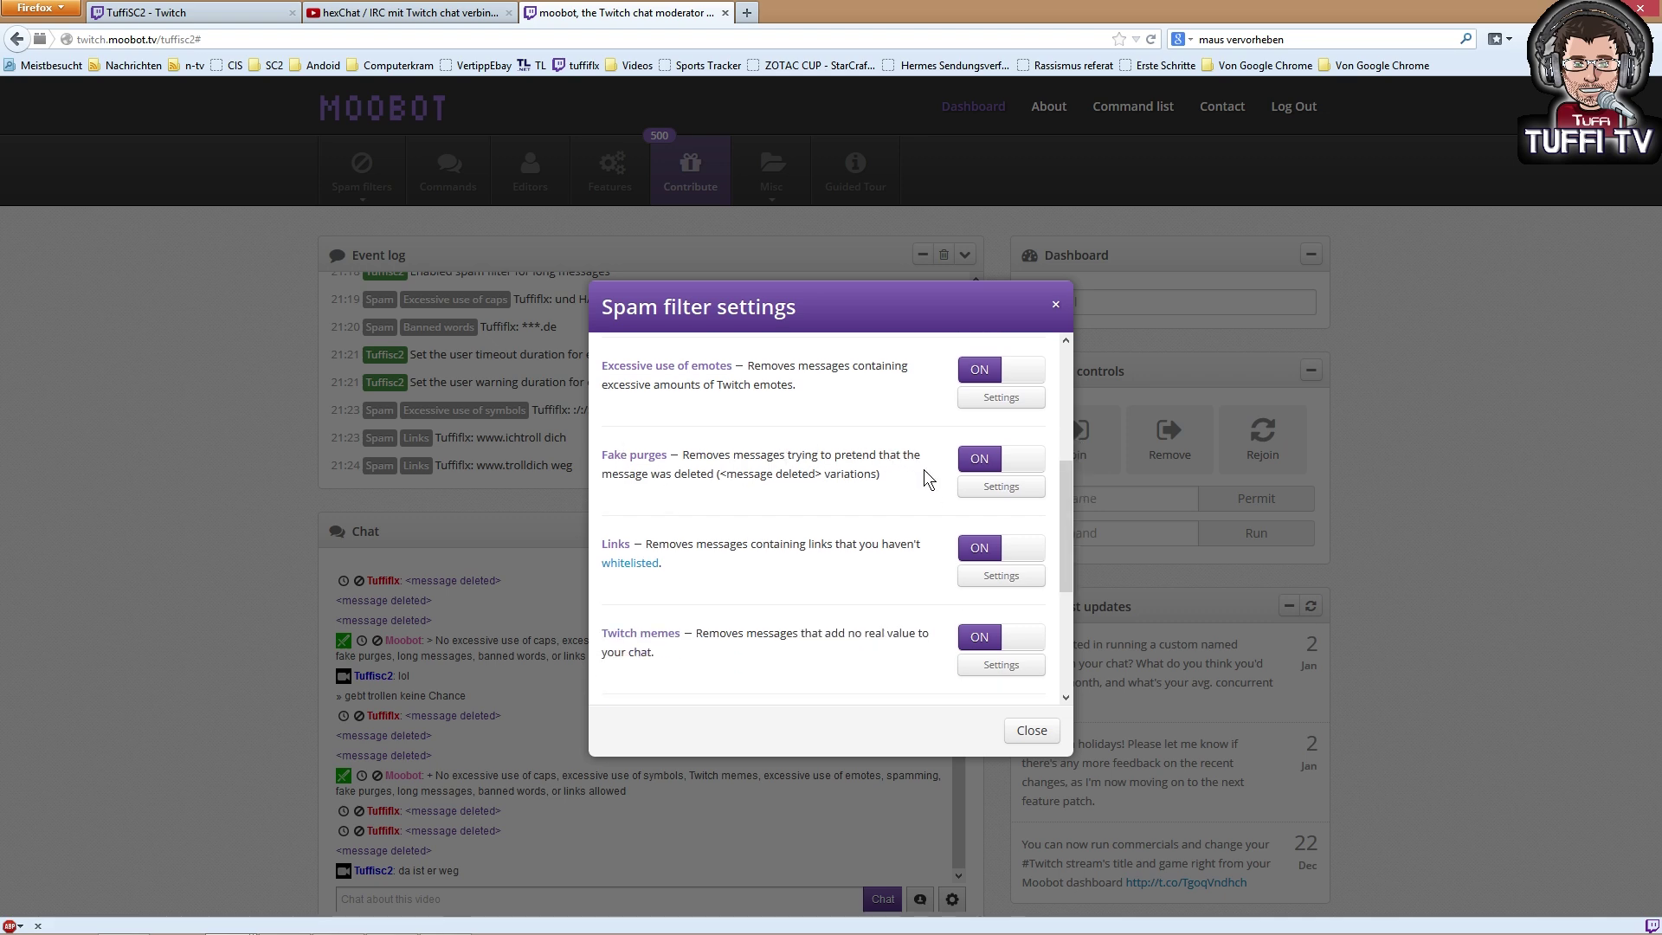
drag(600, 472, 837, 501)
click(777, 509)
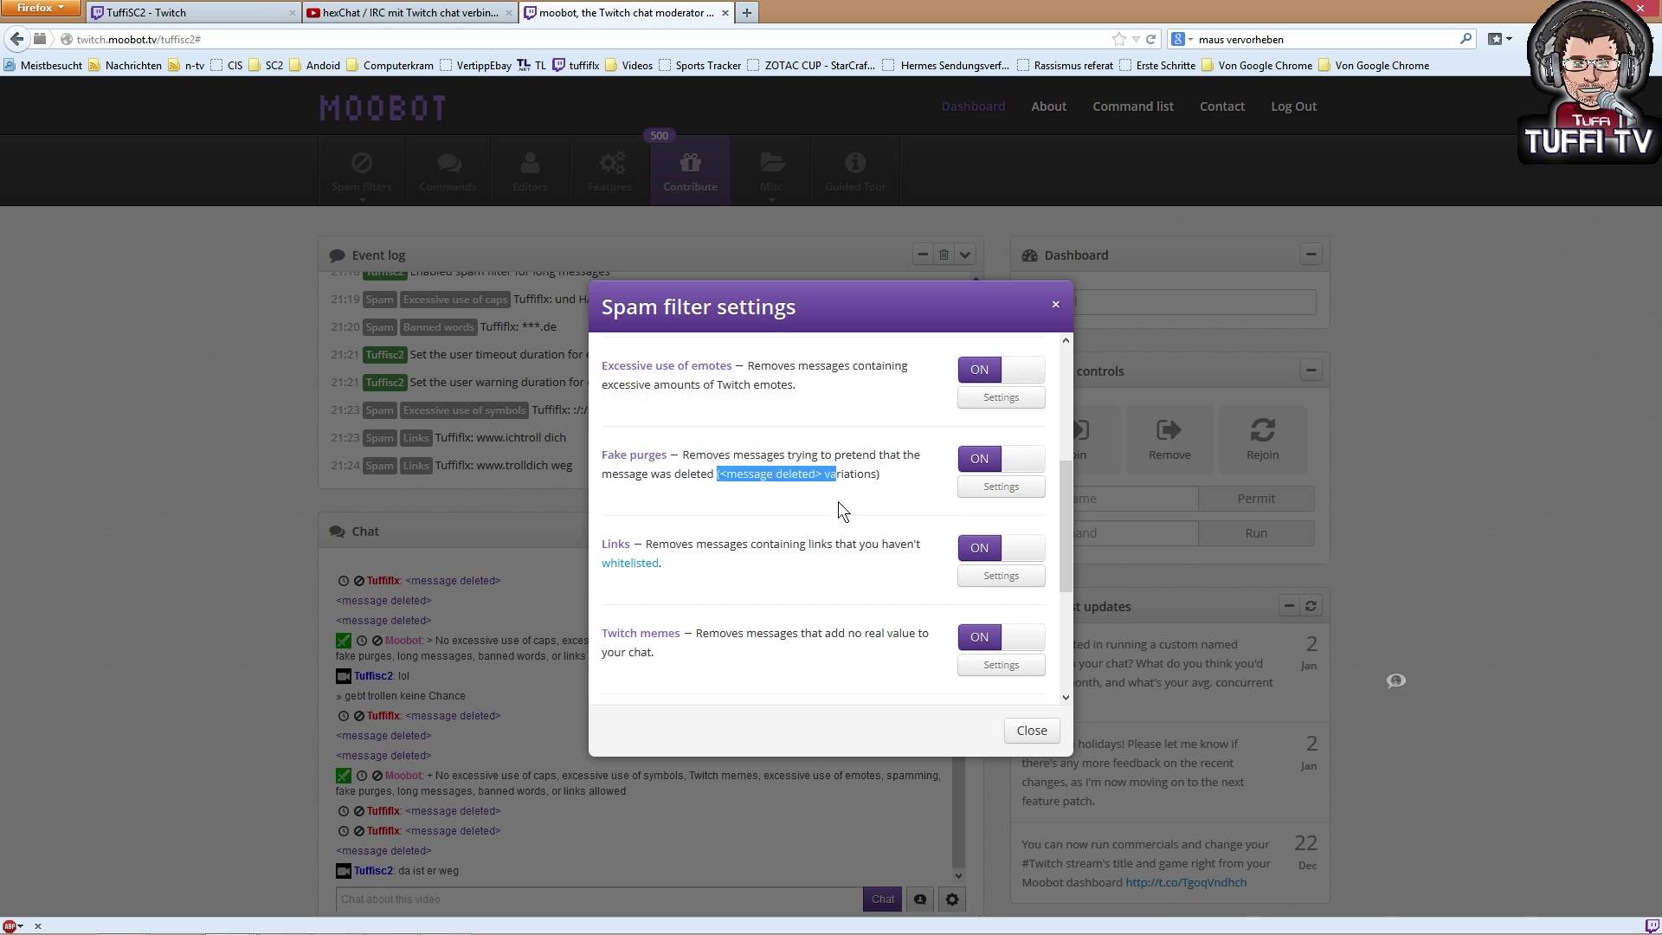
click(838, 501)
click(1006, 490)
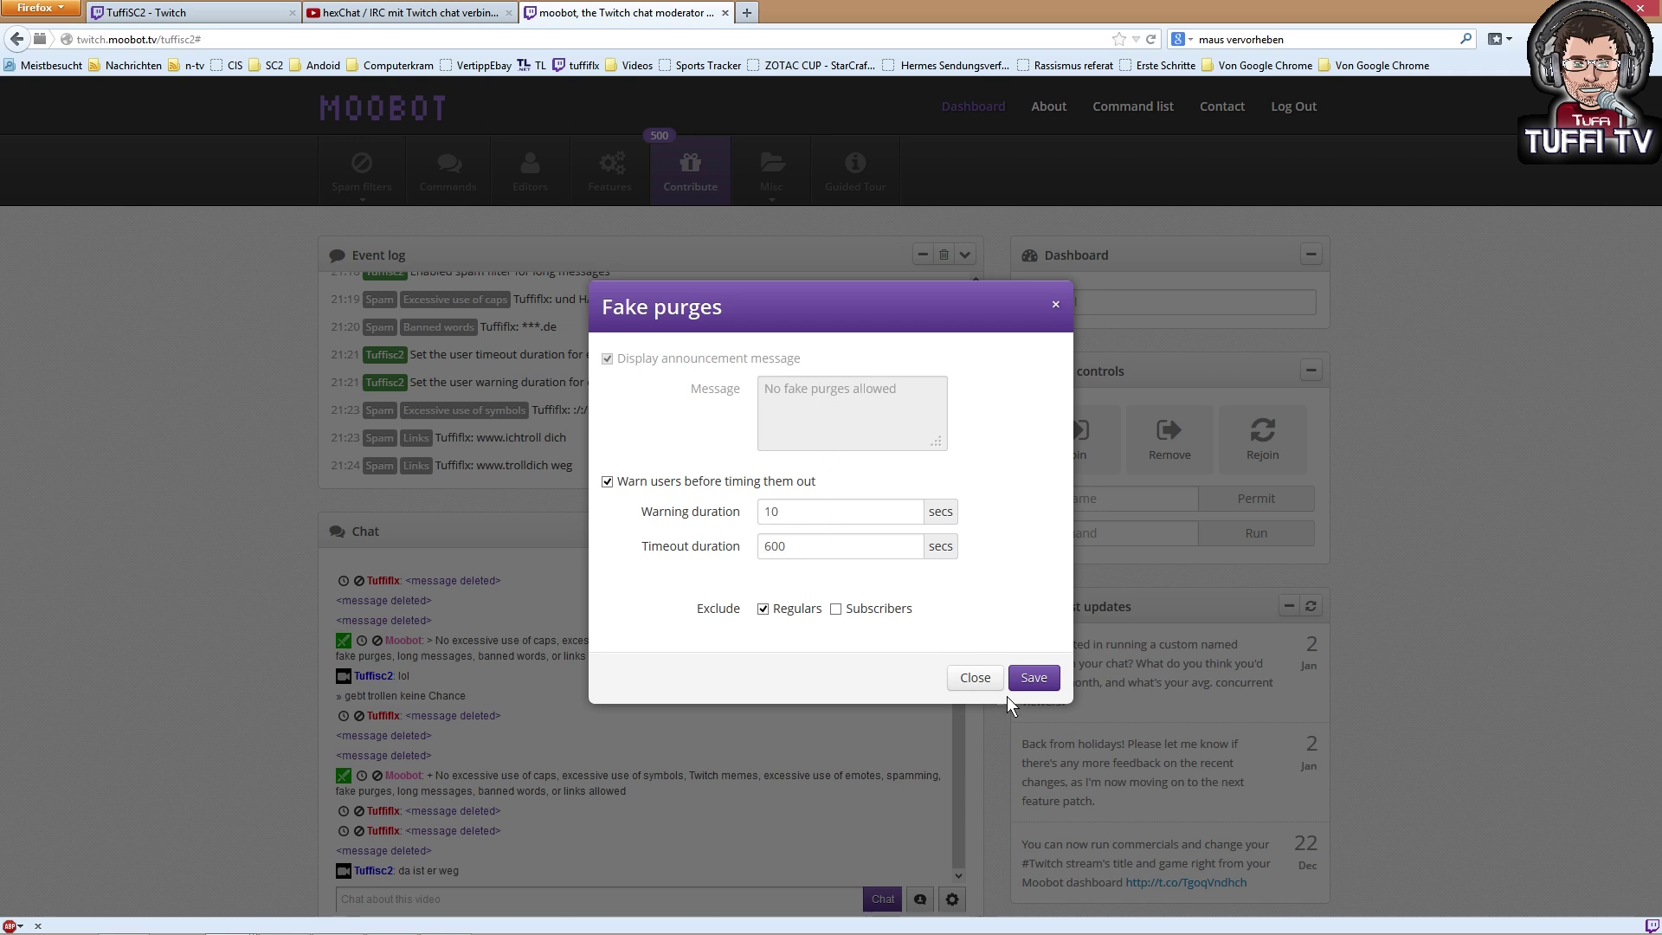
click(973, 678)
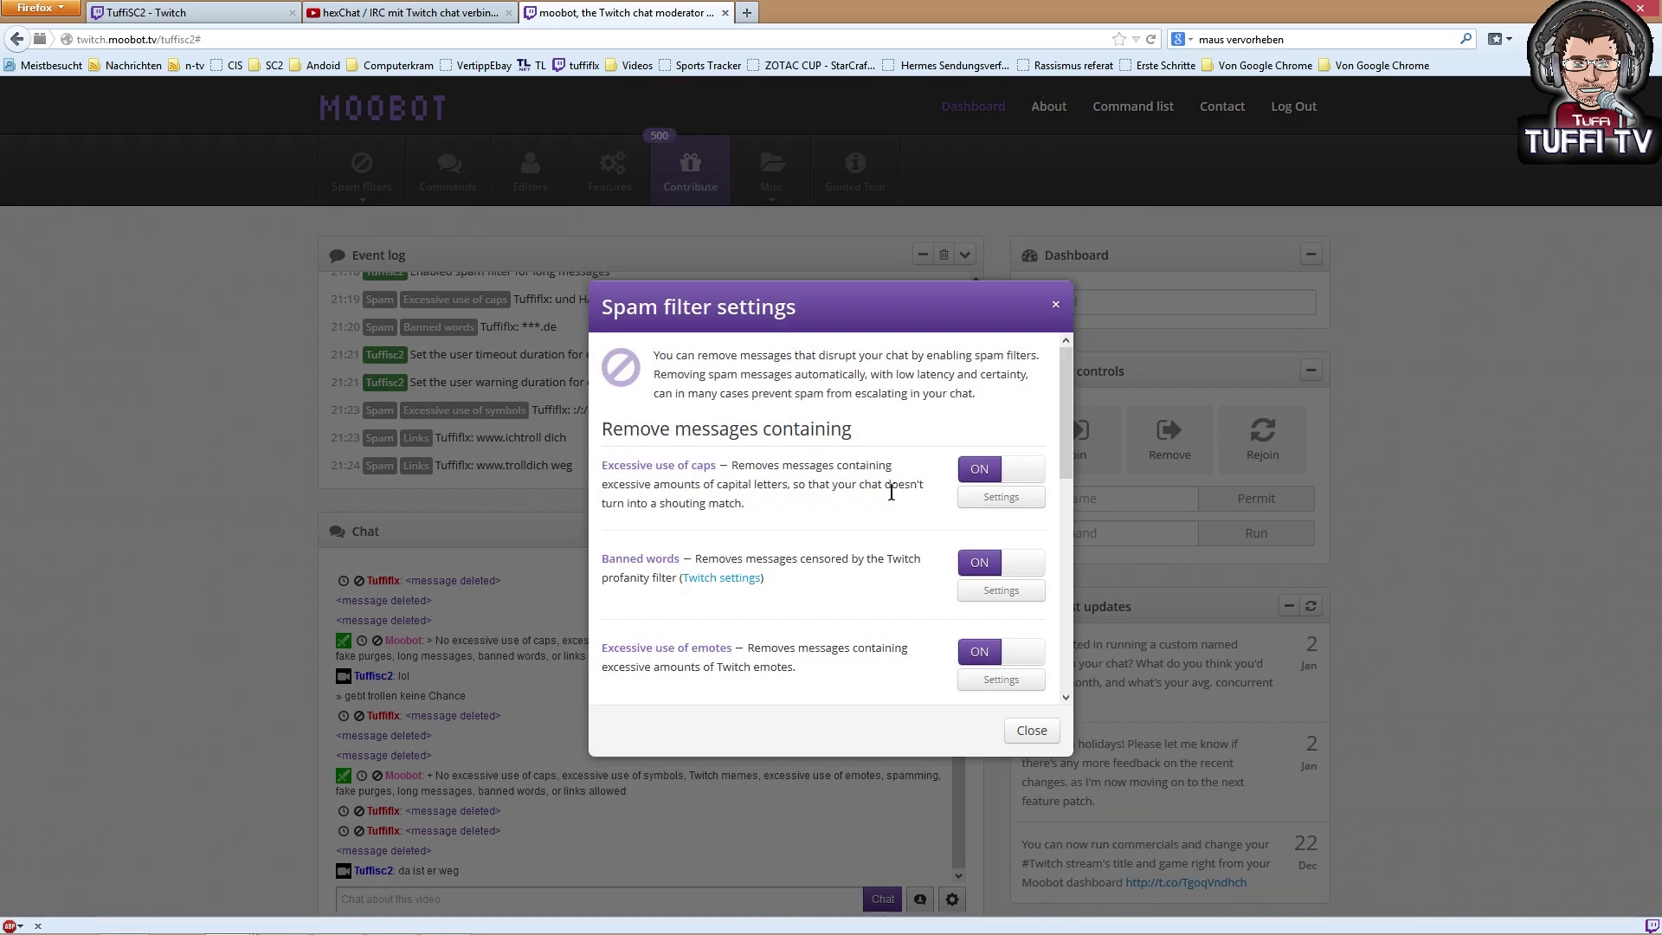
- Show the advanced settings of the excessive emotes filter, set the maximum emotes per message to 3, and save
drag(1063, 444, 1061, 532)
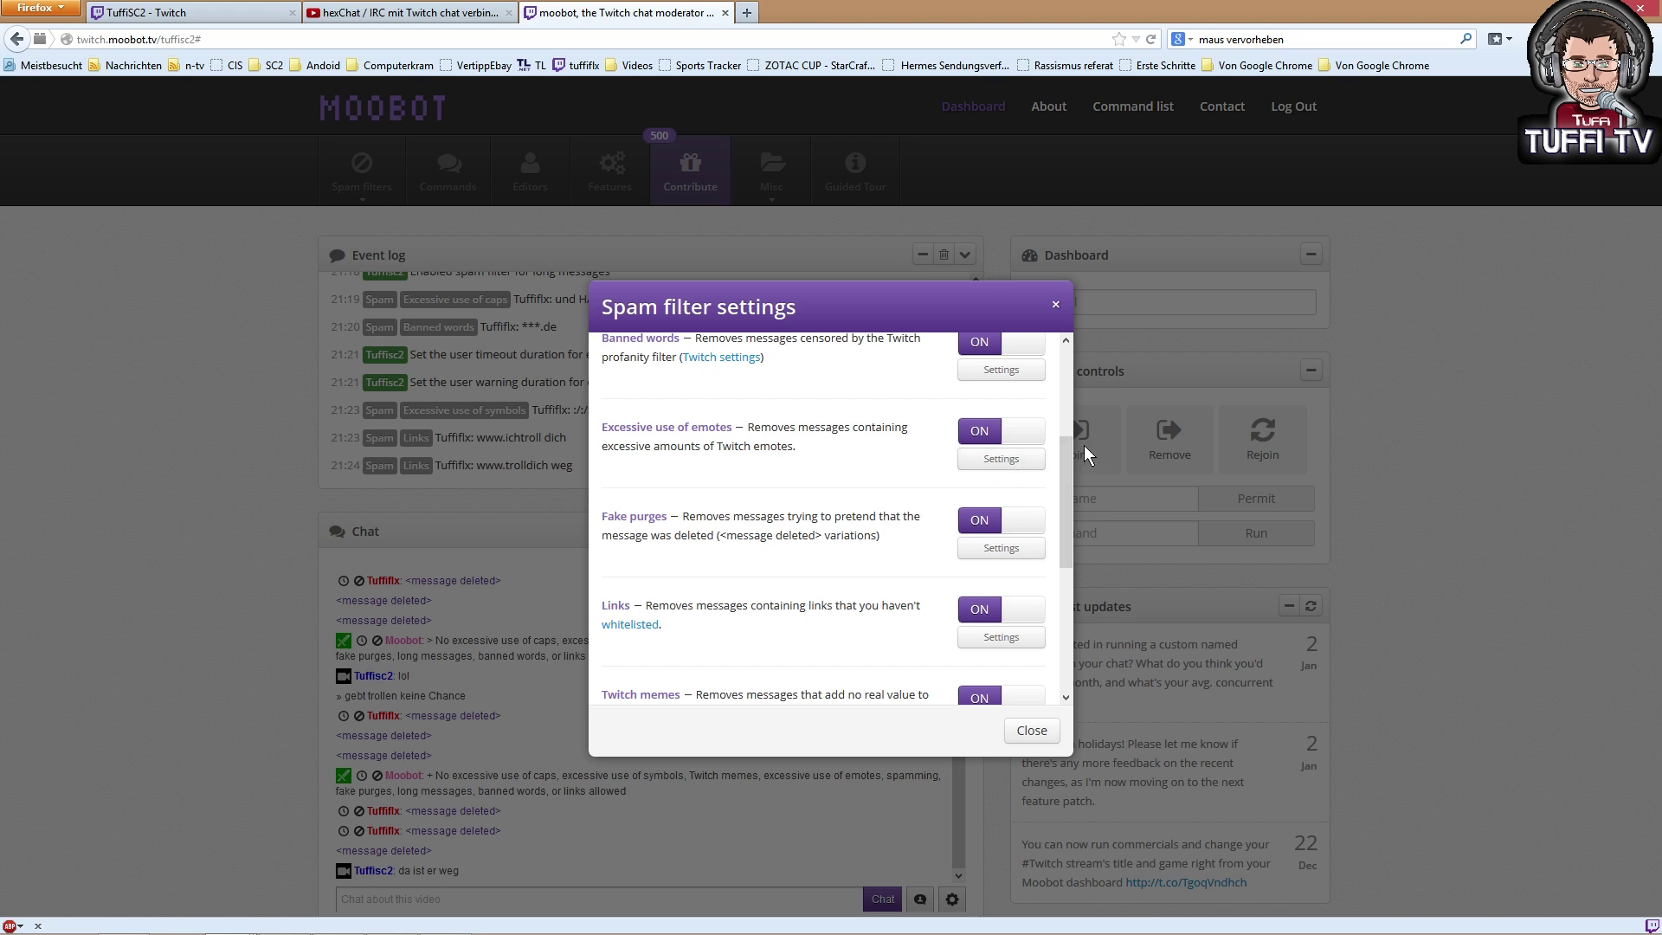
drag(1067, 452, 1066, 458)
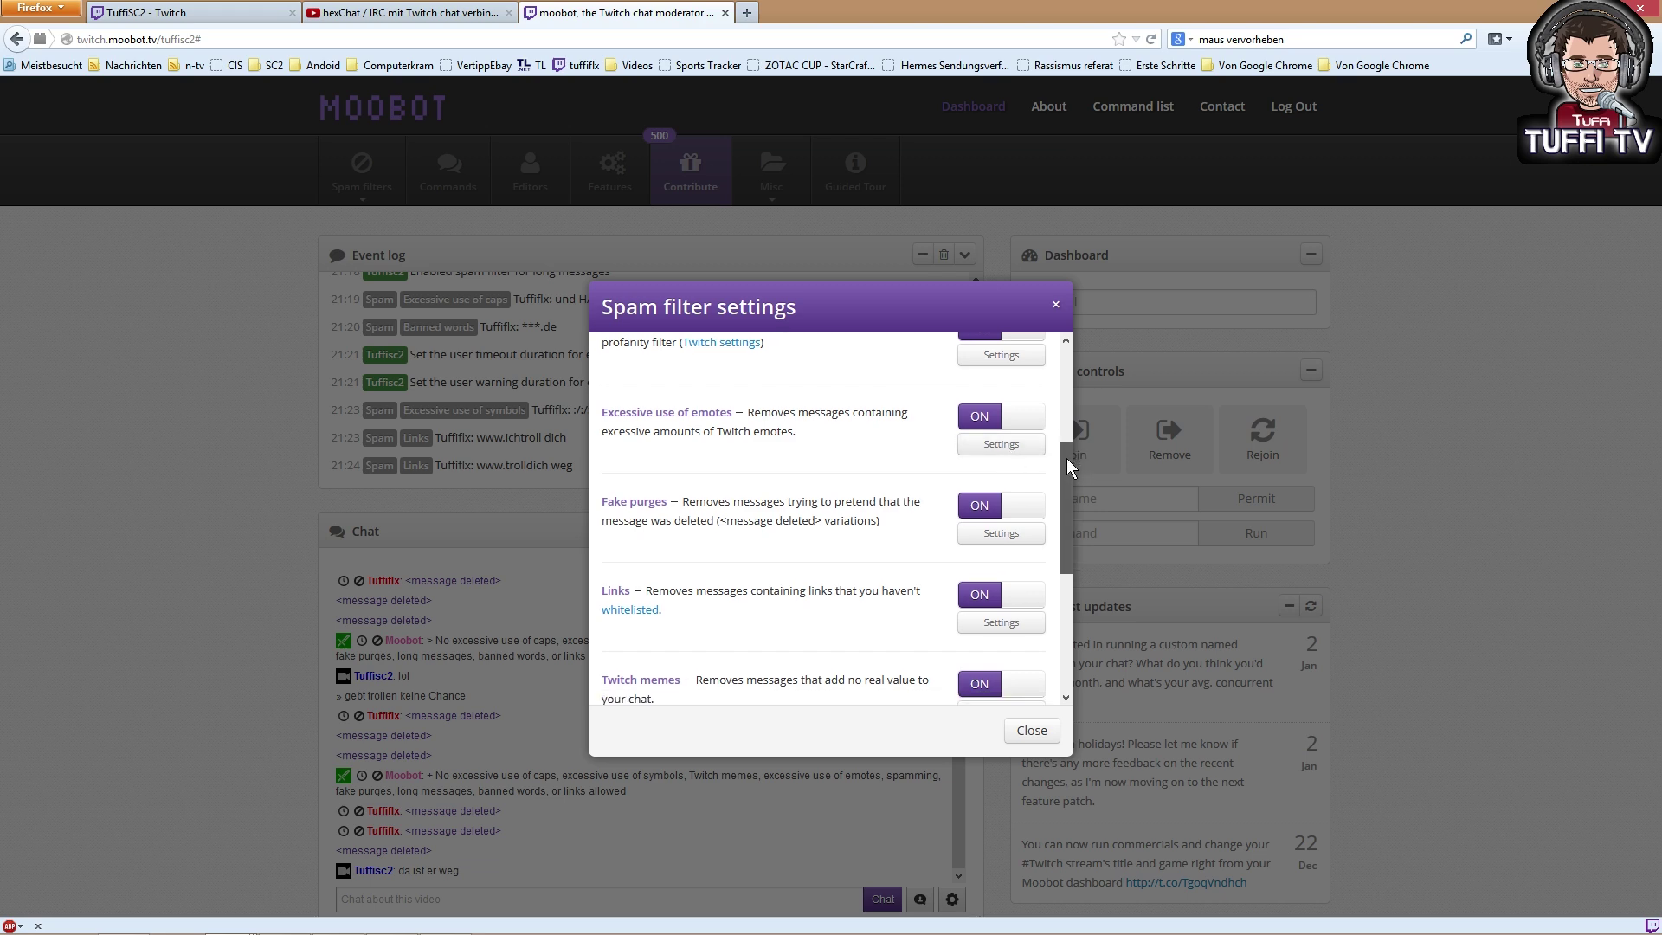
click(1001, 444)
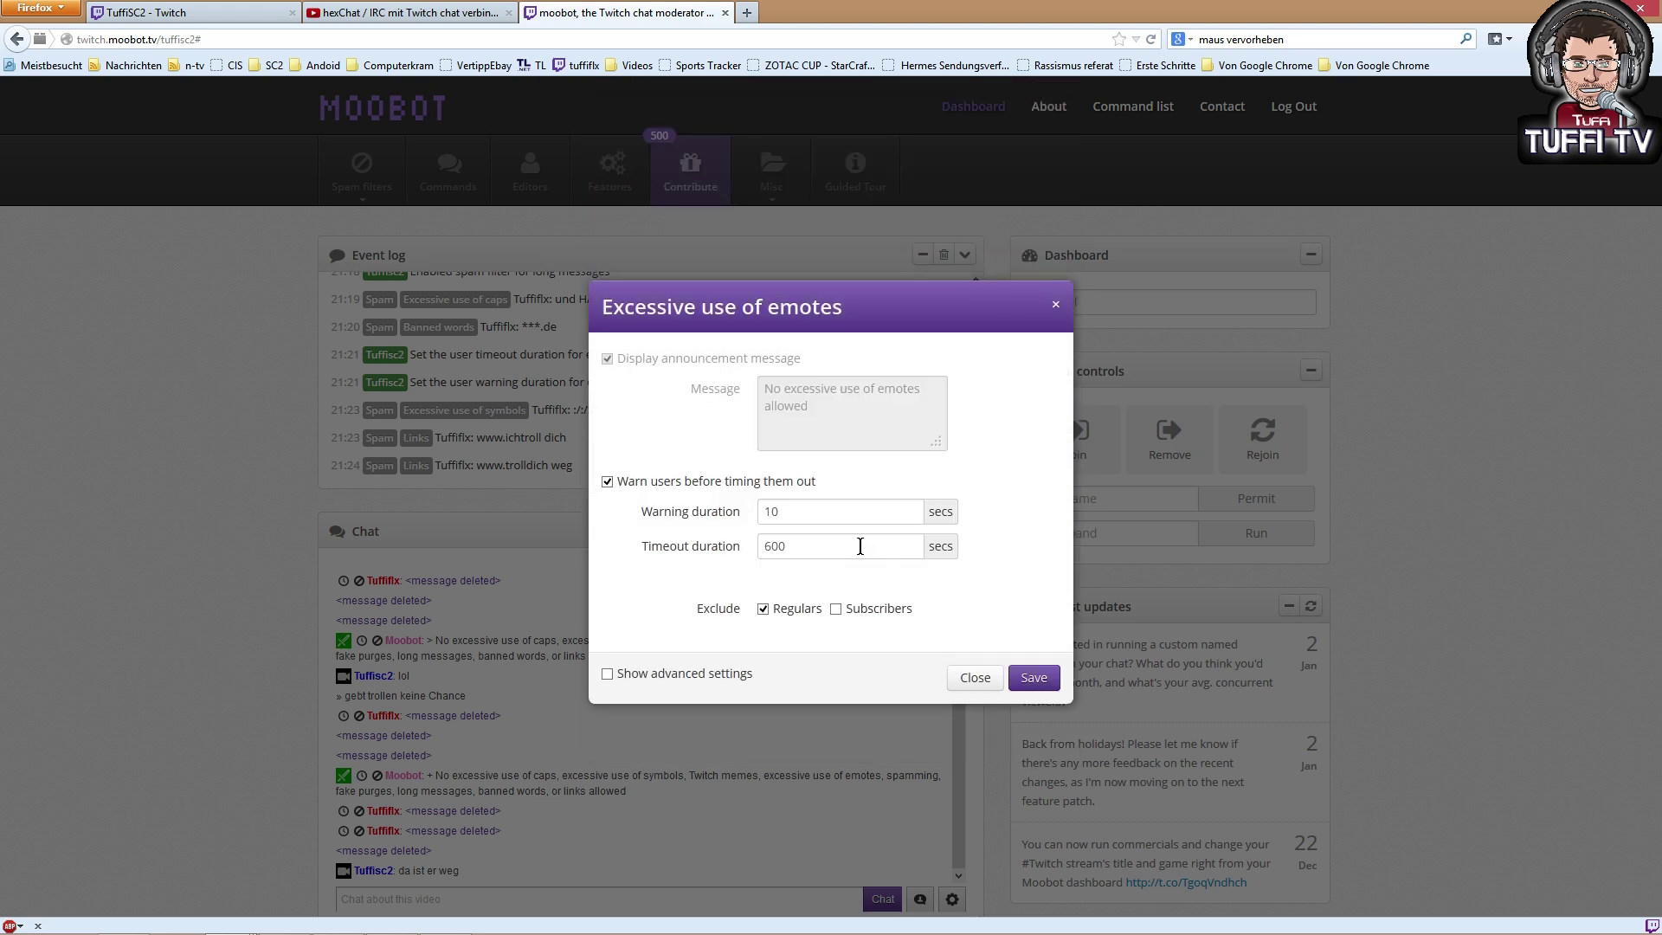
click(678, 673)
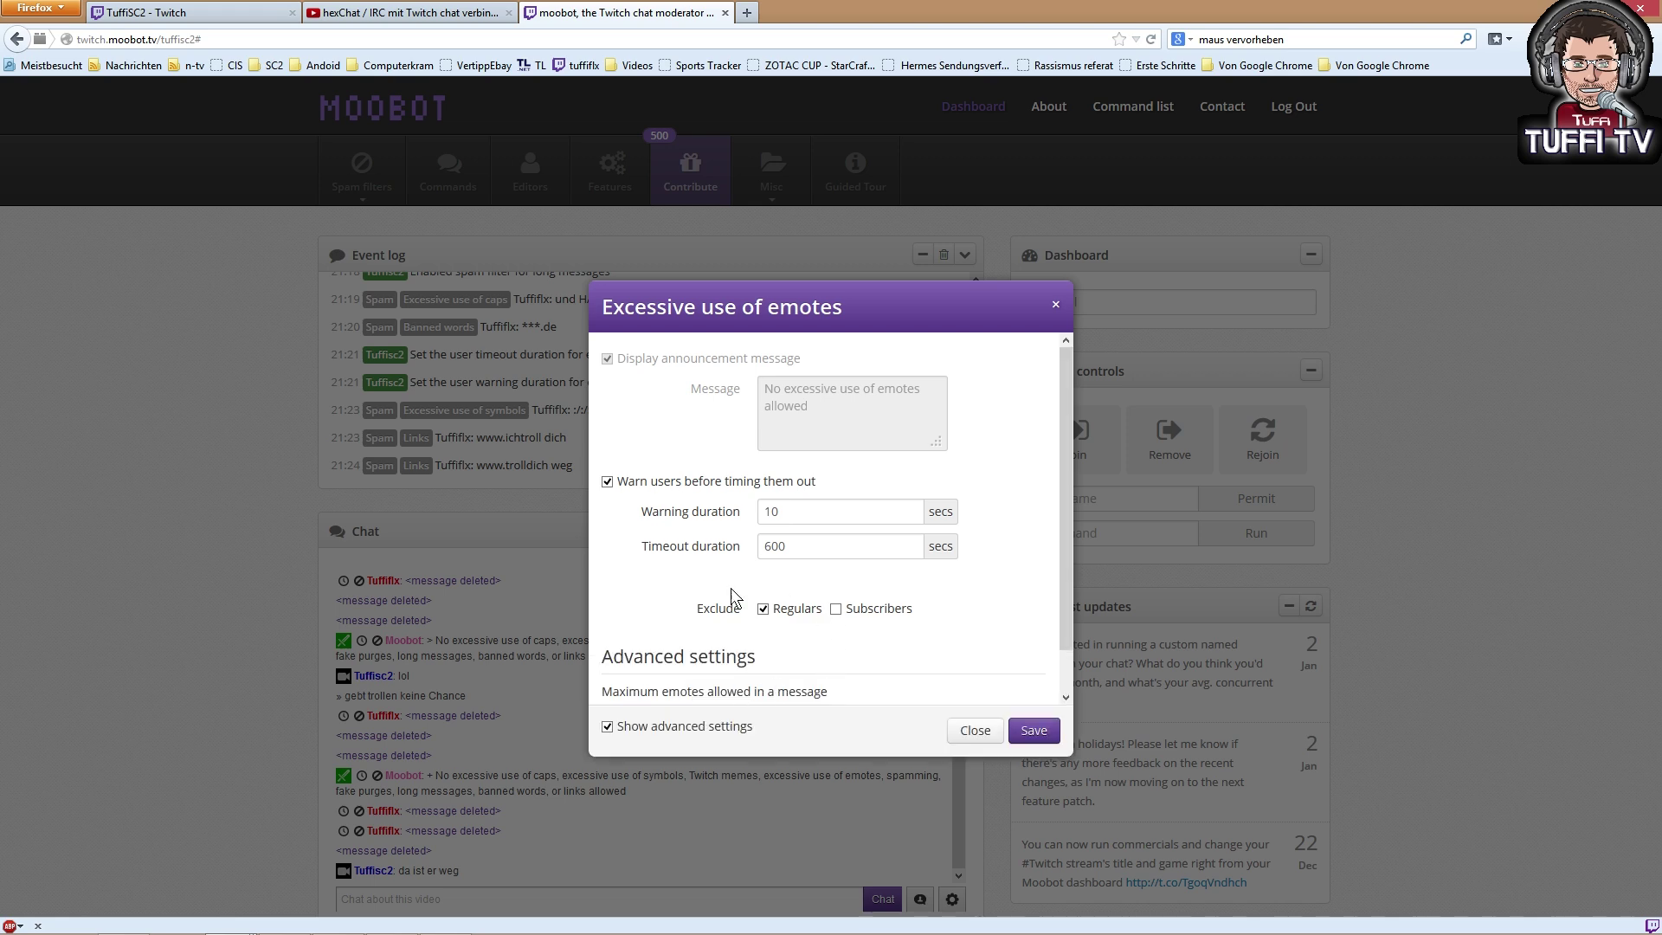
scroll(1057, 495, down, 1)
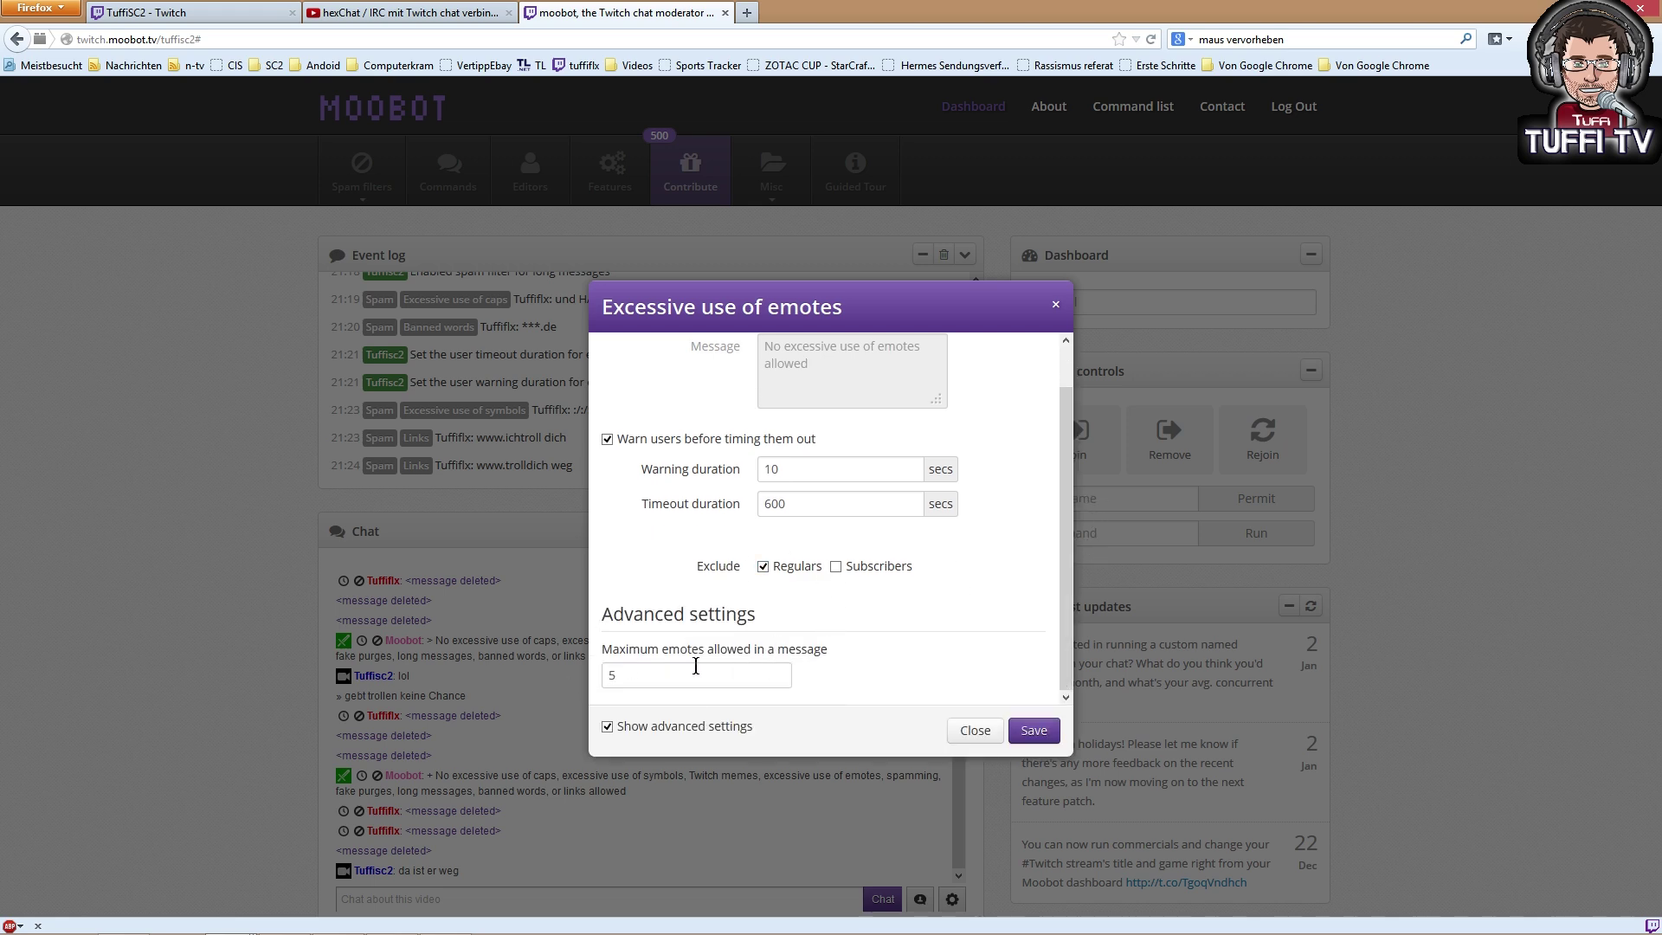
double_click(660, 675)
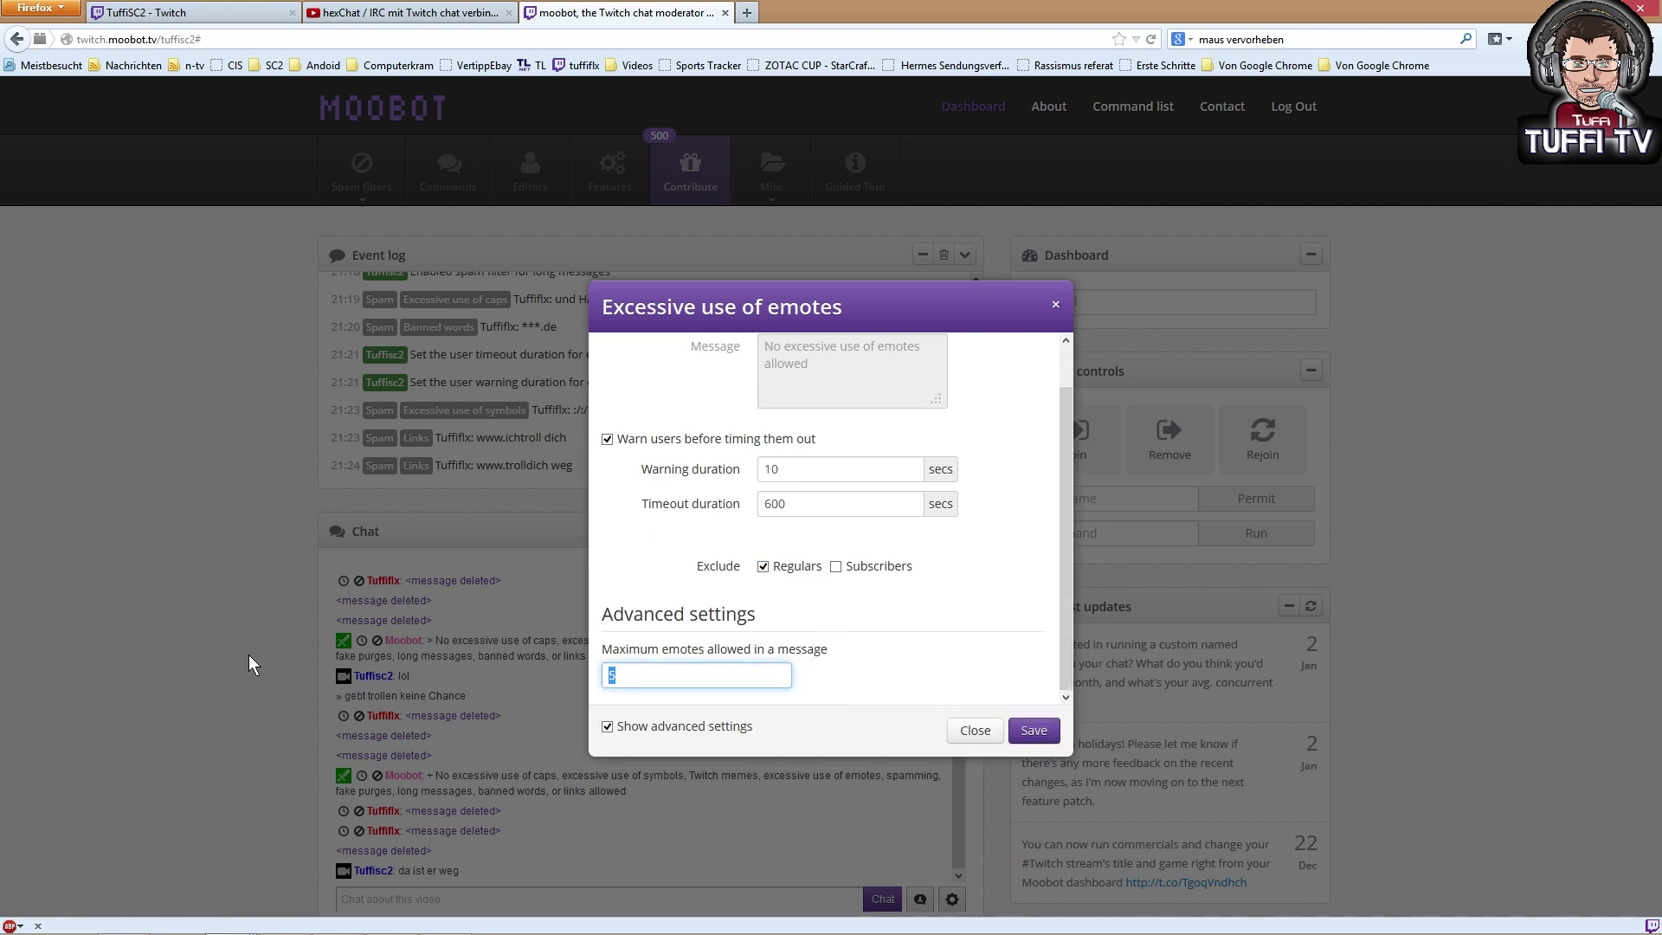
text(3)
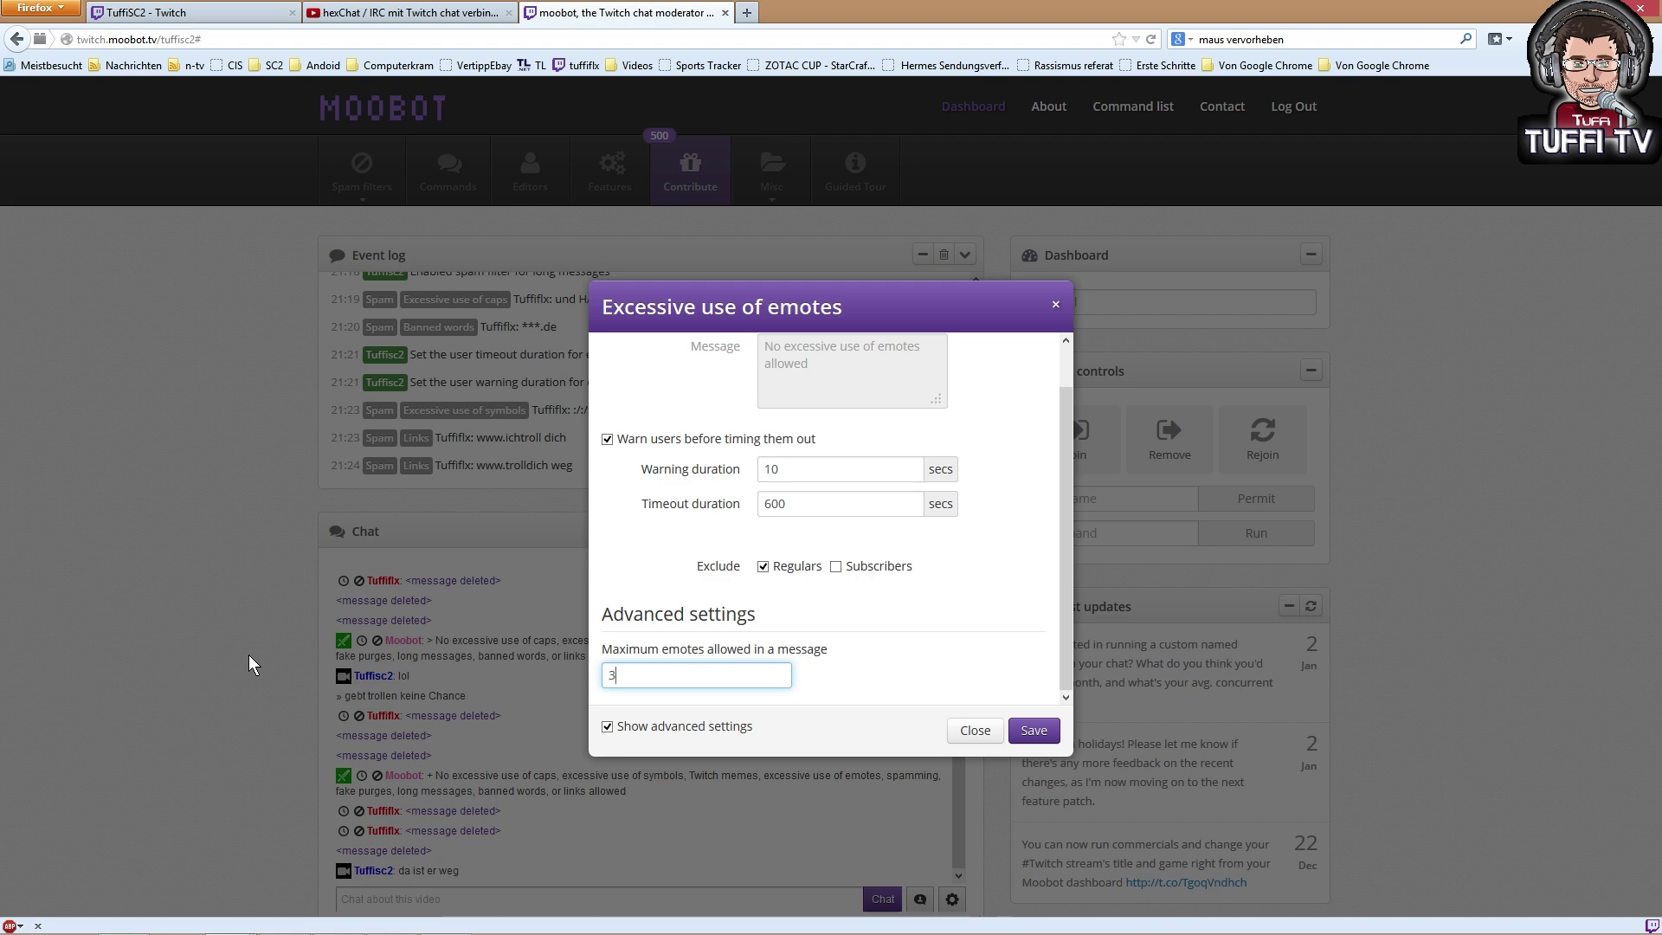
click(1037, 731)
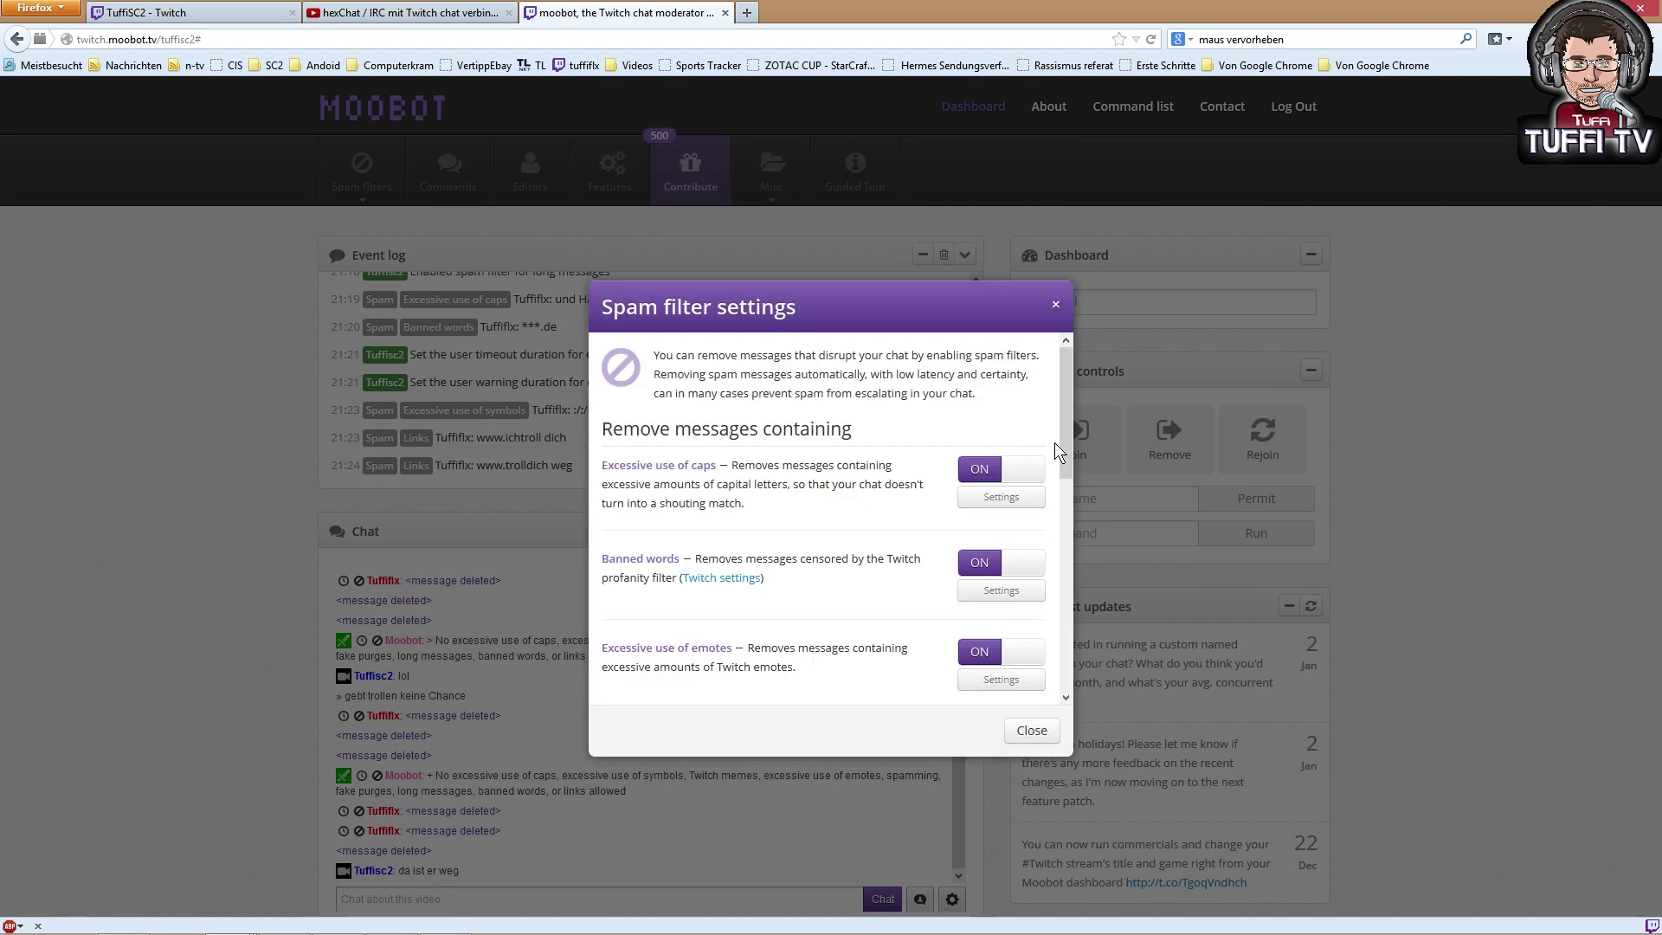
- Add youtube.com/* to the links filter's whitelist and return to the spam filter overview
drag(1065, 430, 1058, 571)
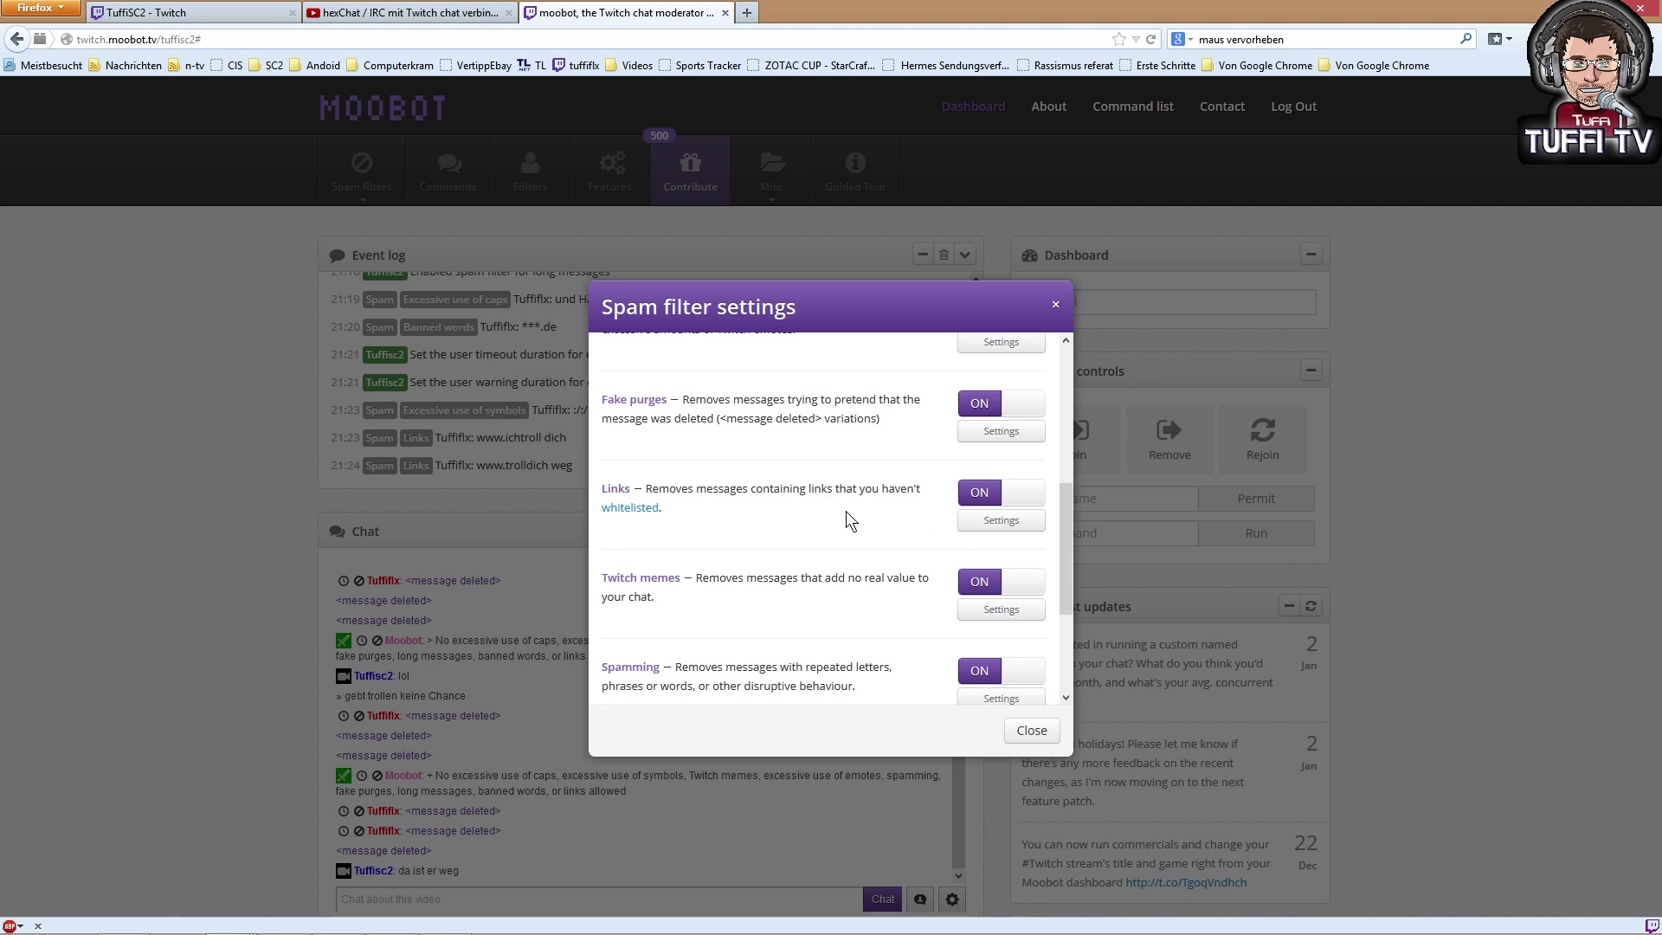
click(628, 509)
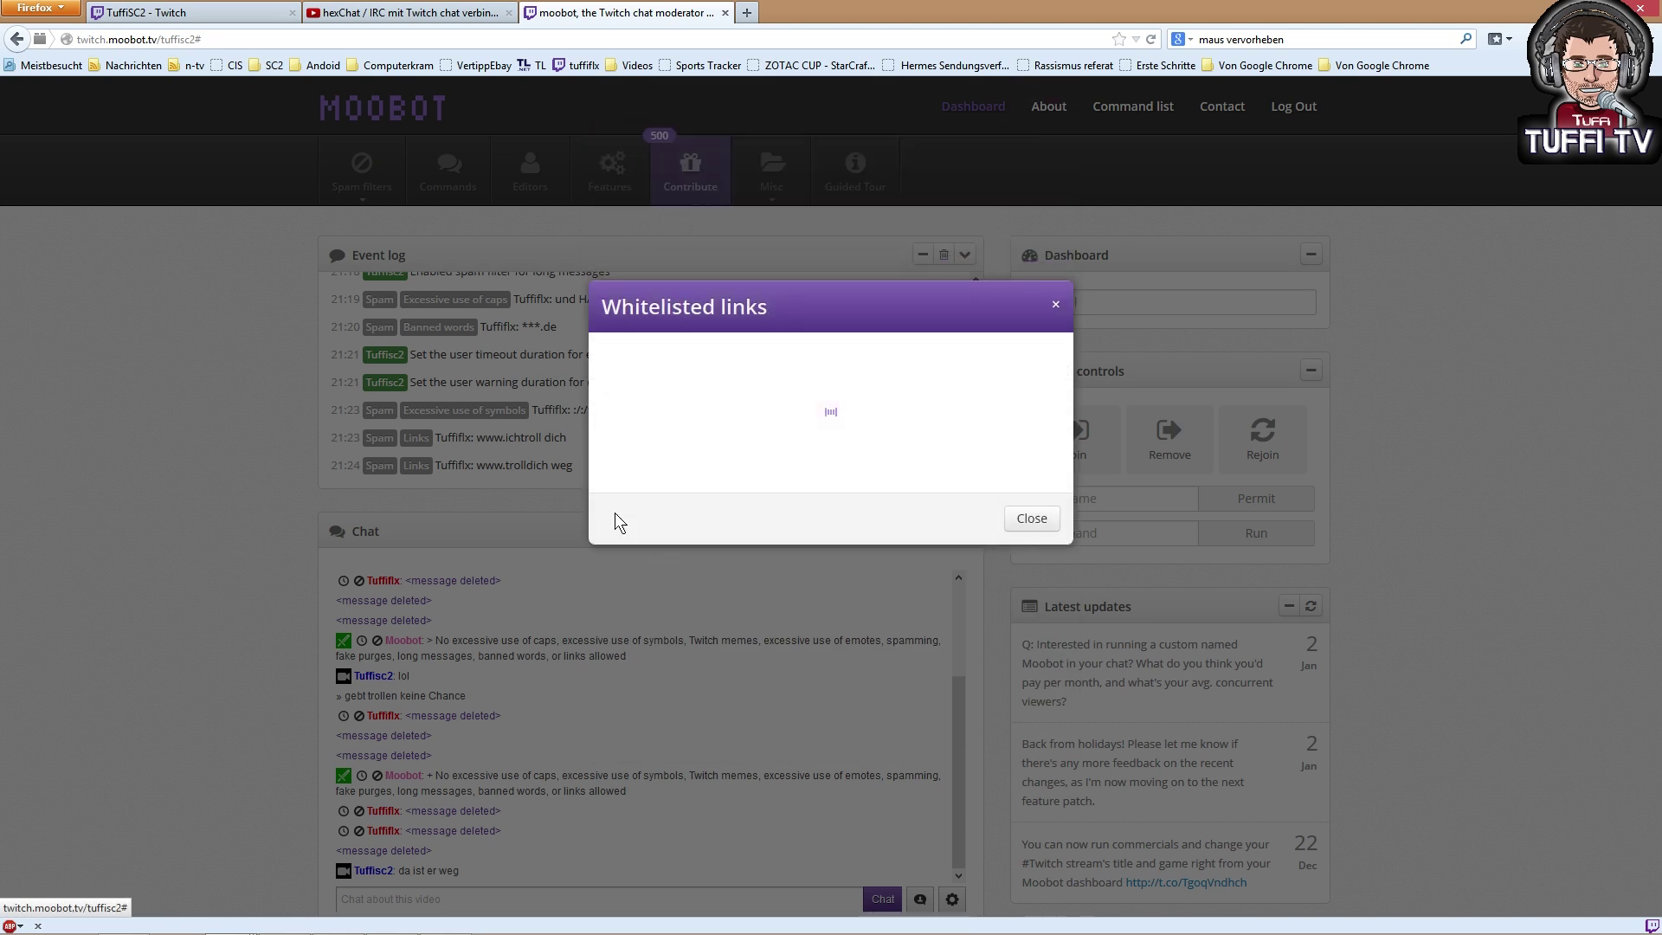
click(725, 511)
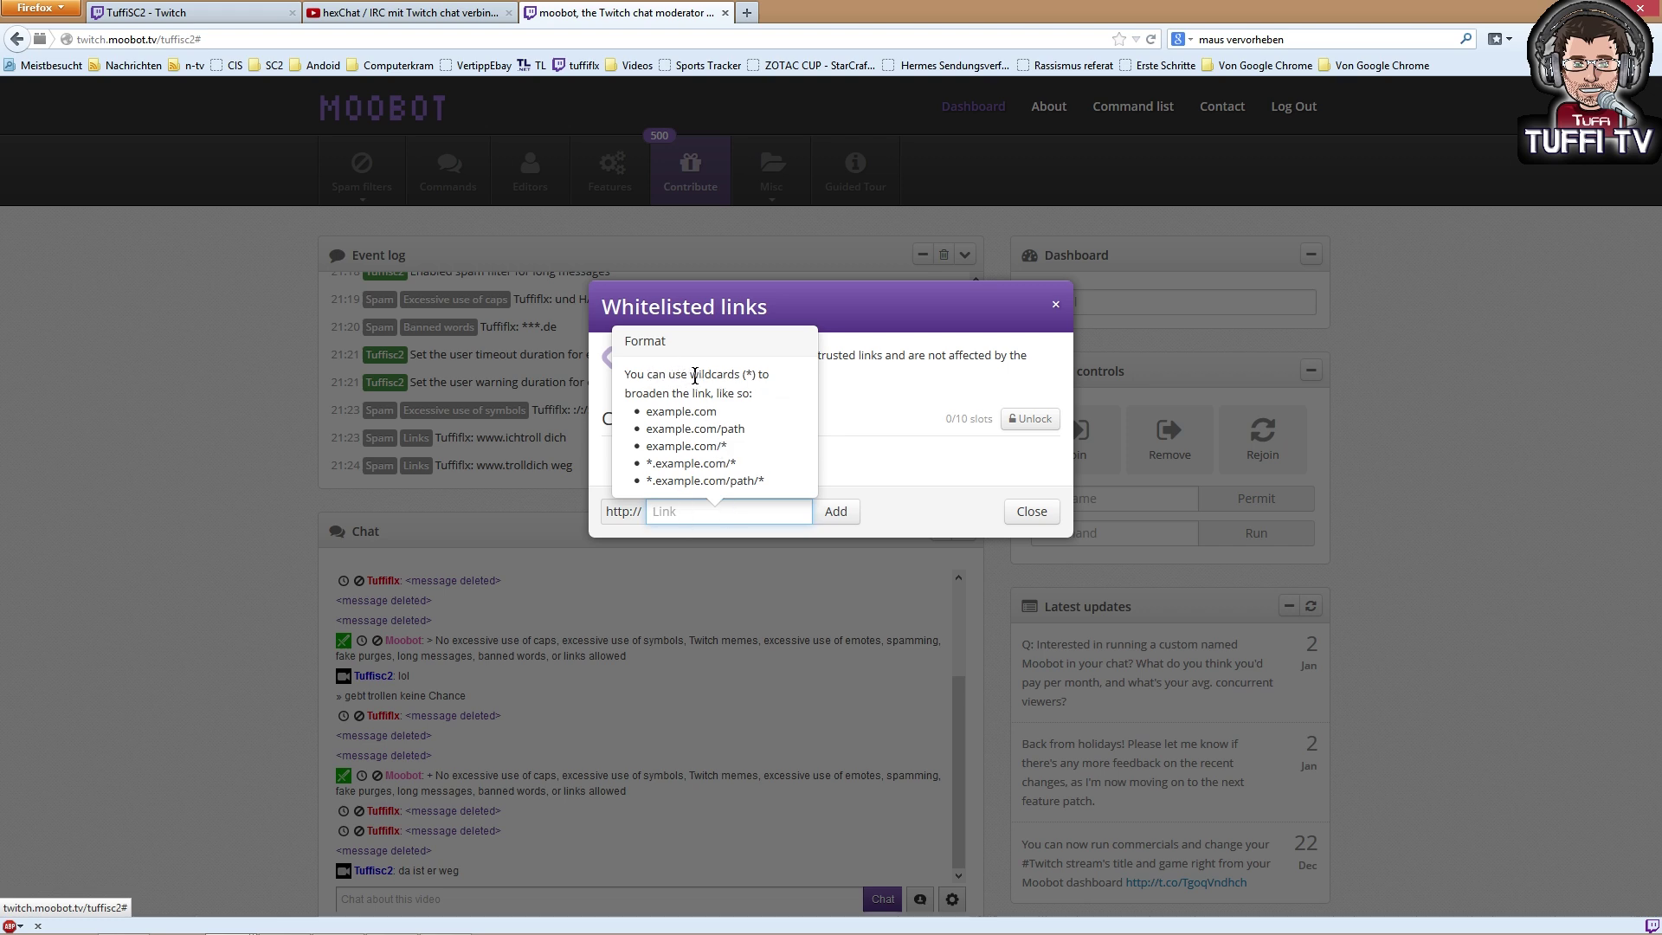
drag(705, 382, 730, 504)
click(729, 510)
text(youtube.com/*)
click(835, 512)
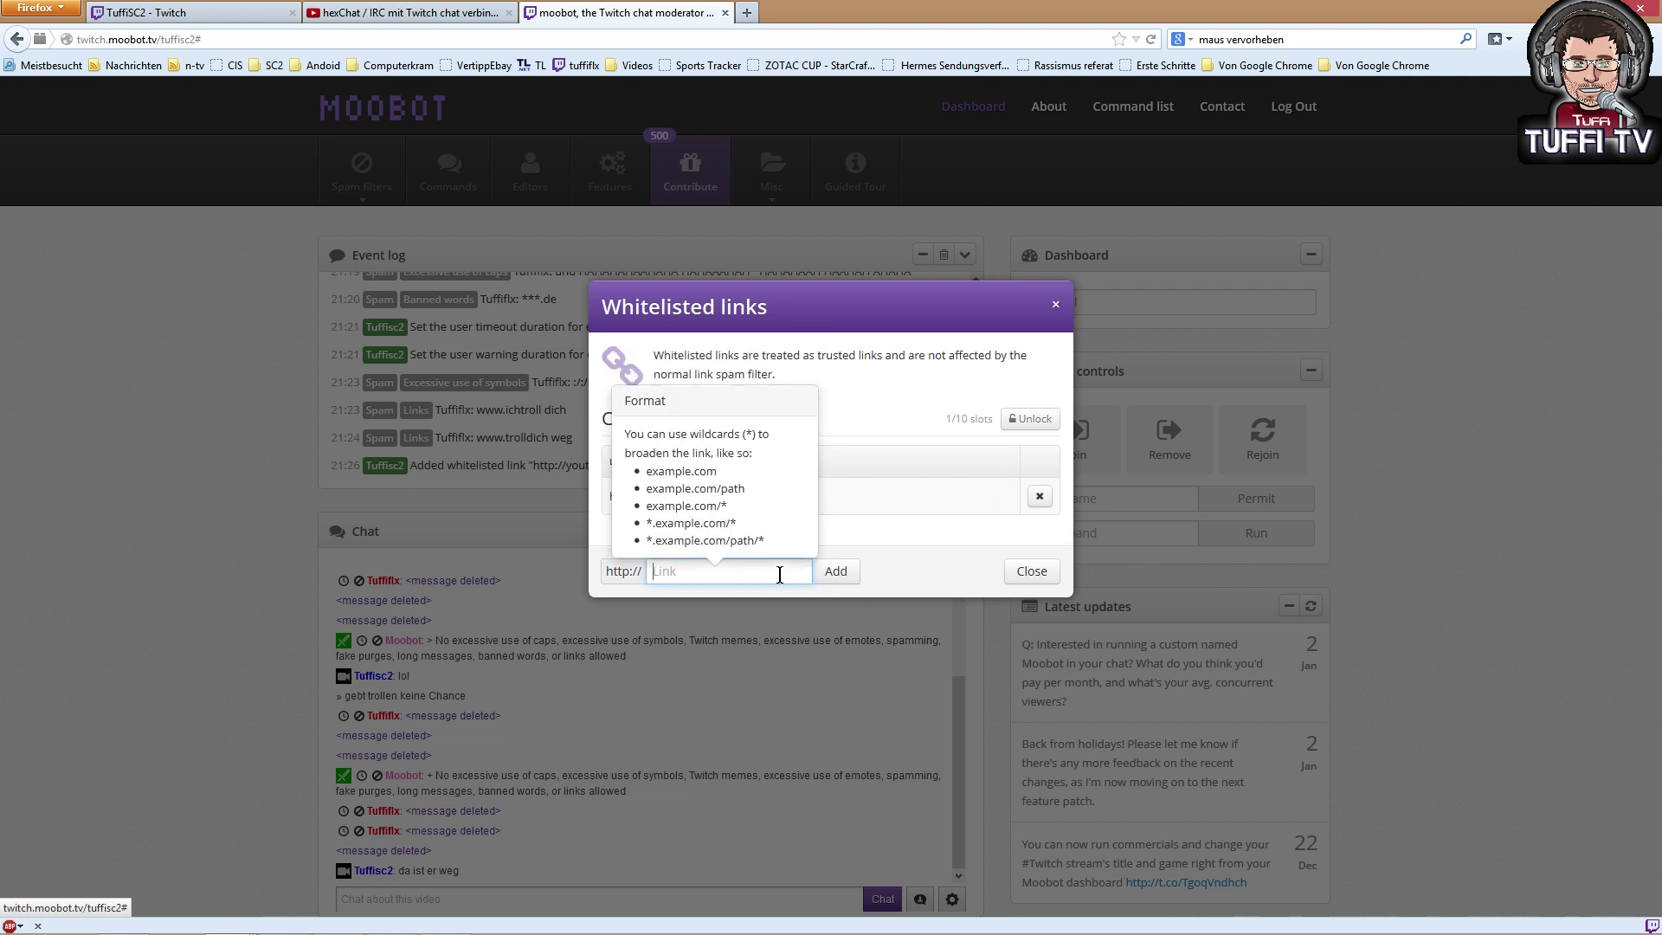
click(895, 569)
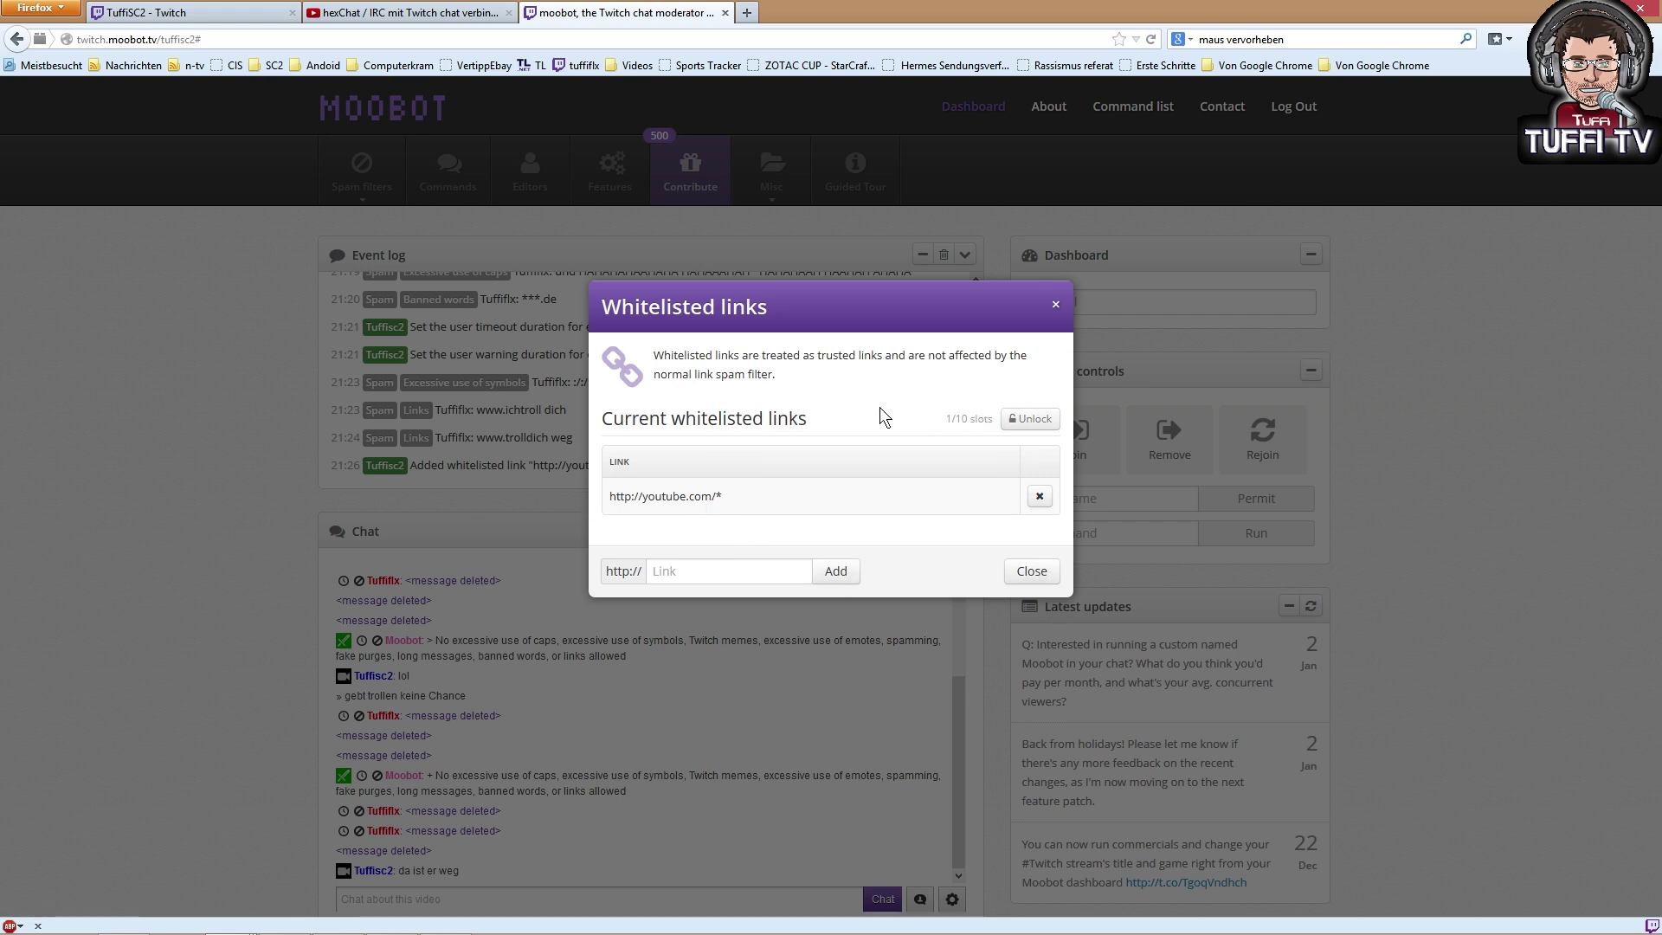
click(1008, 591)
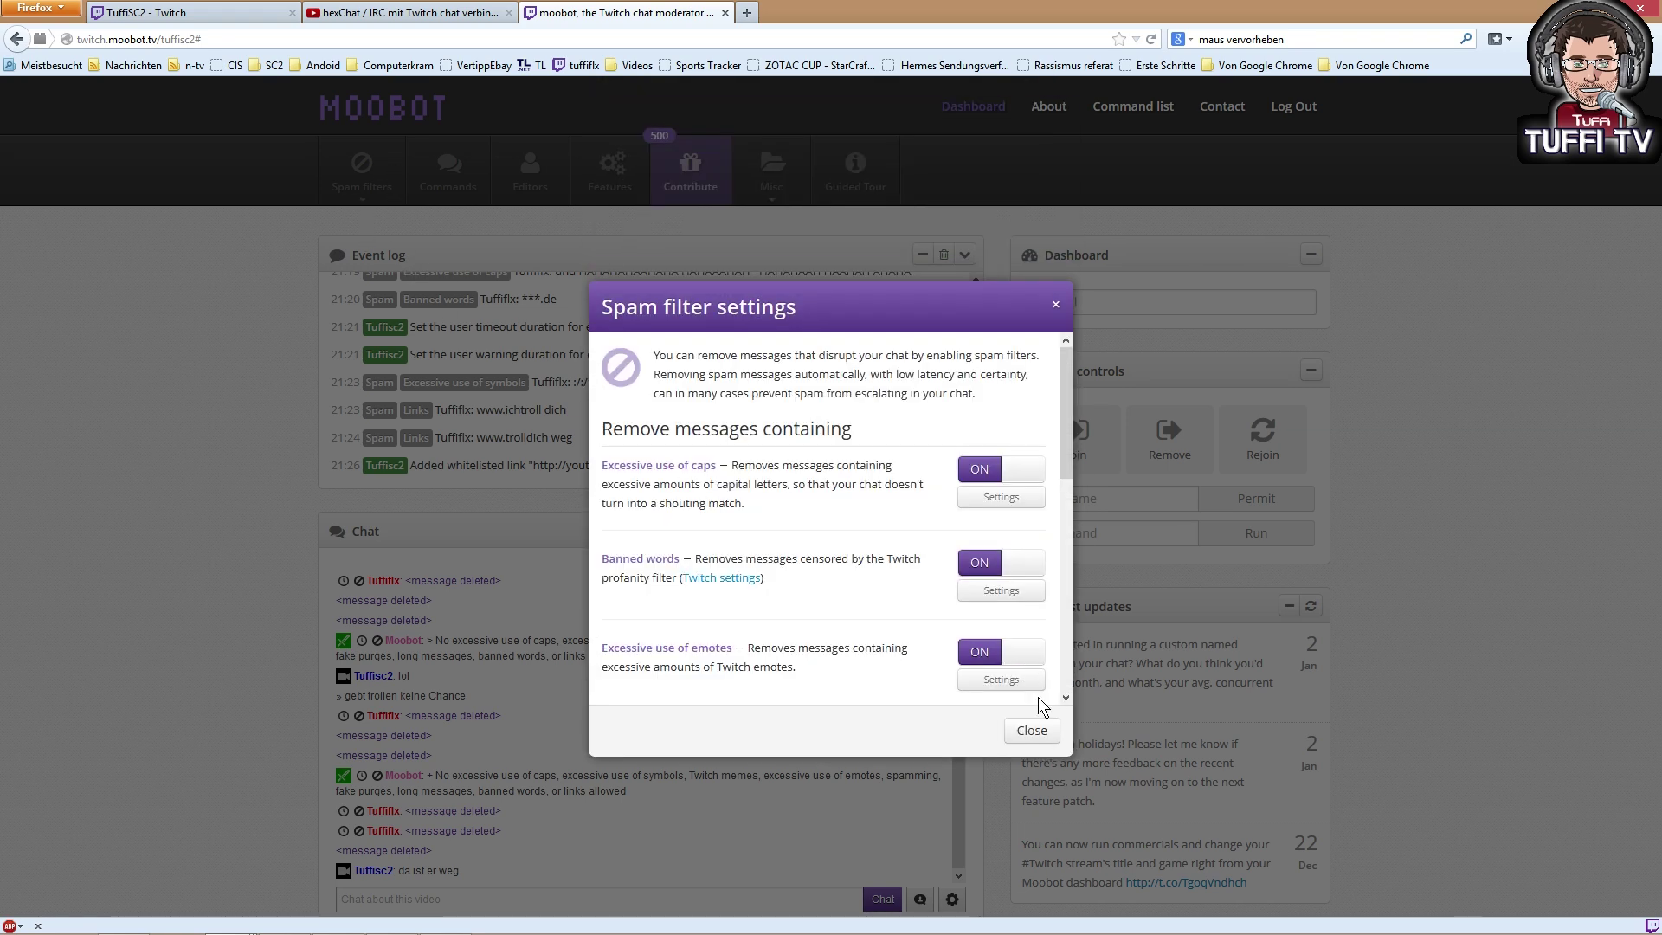
scroll(1047, 483, down, 5)
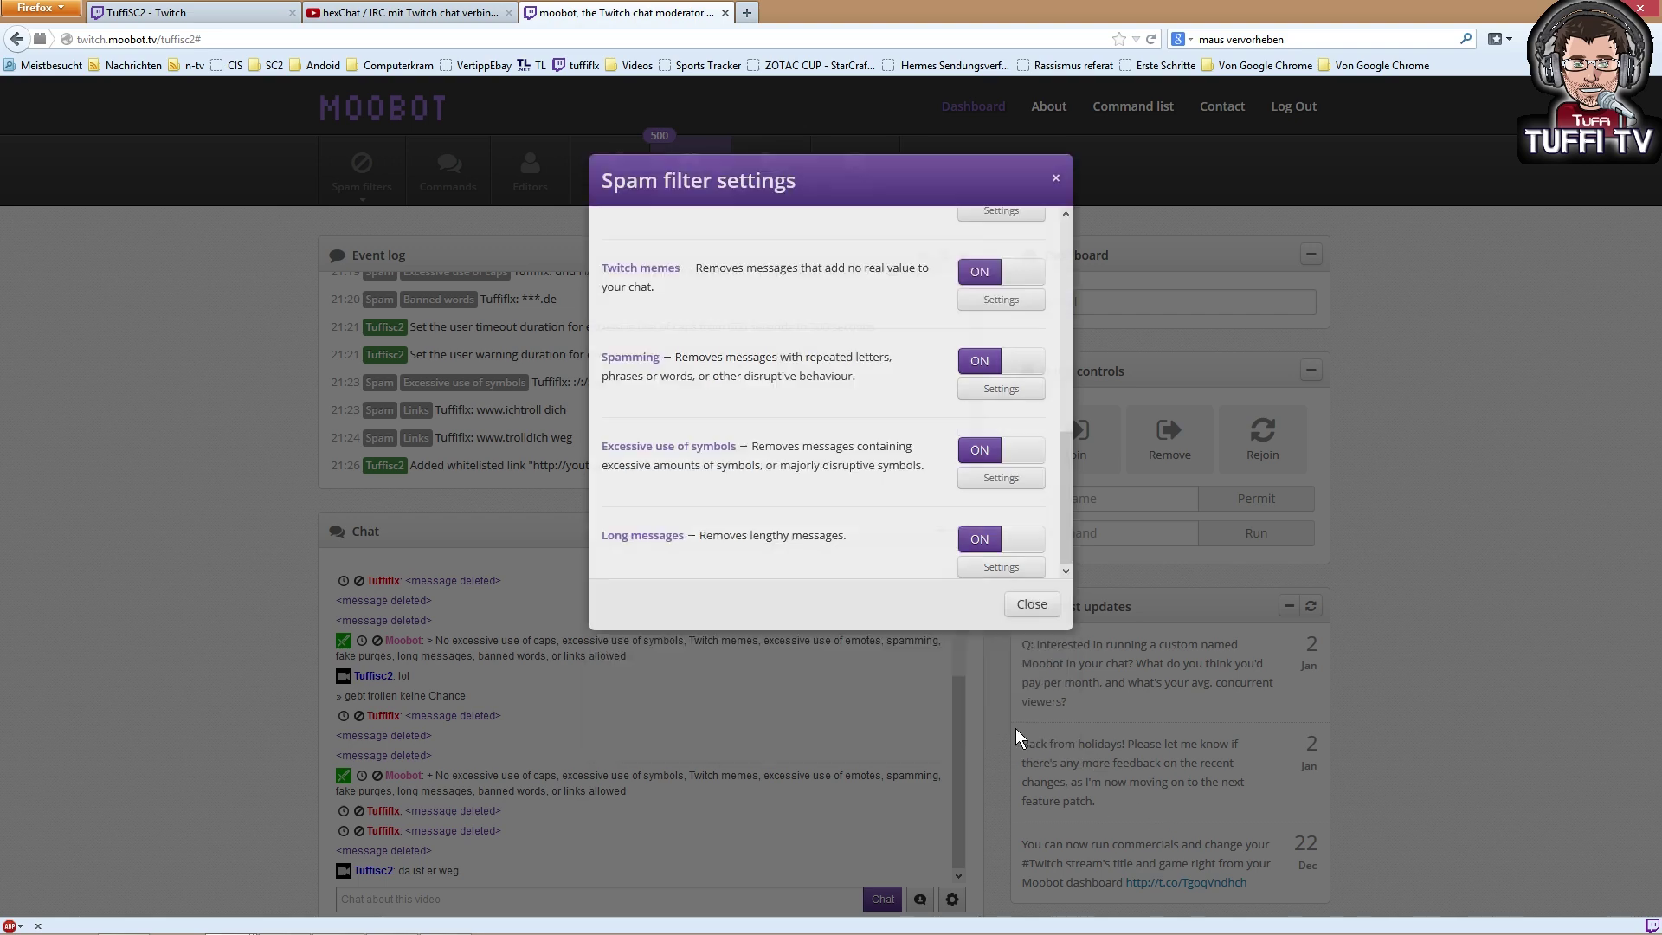
- Disable the single generic message for all spam filters in the general settings and save
click(1017, 729)
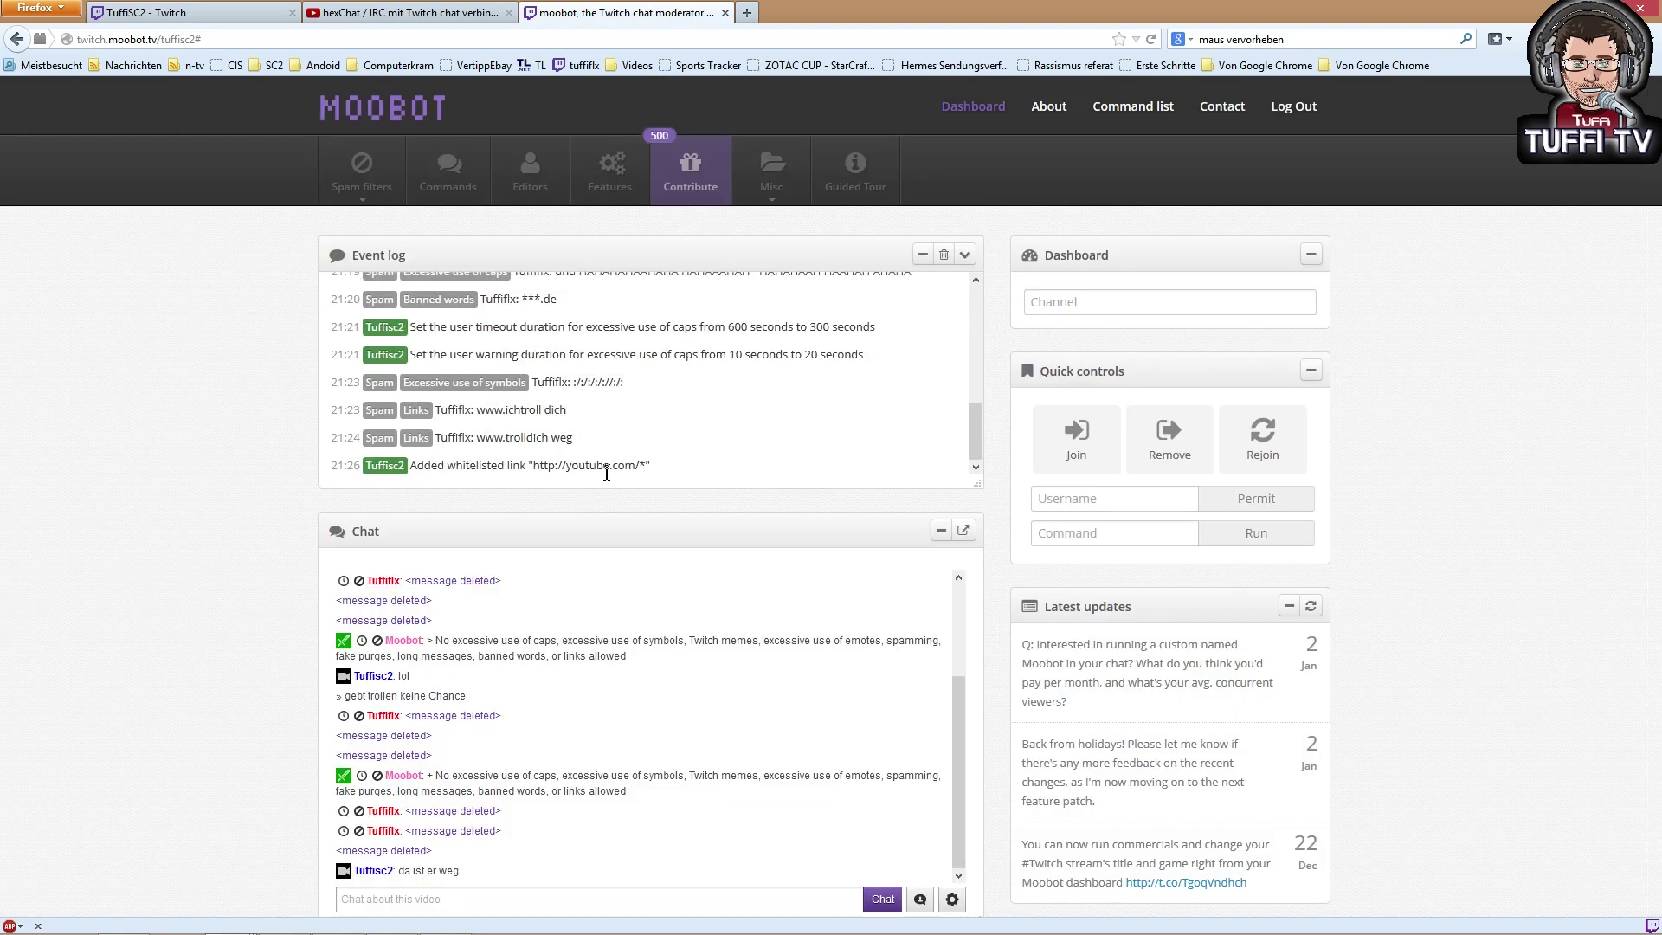
click(356, 182)
click(376, 250)
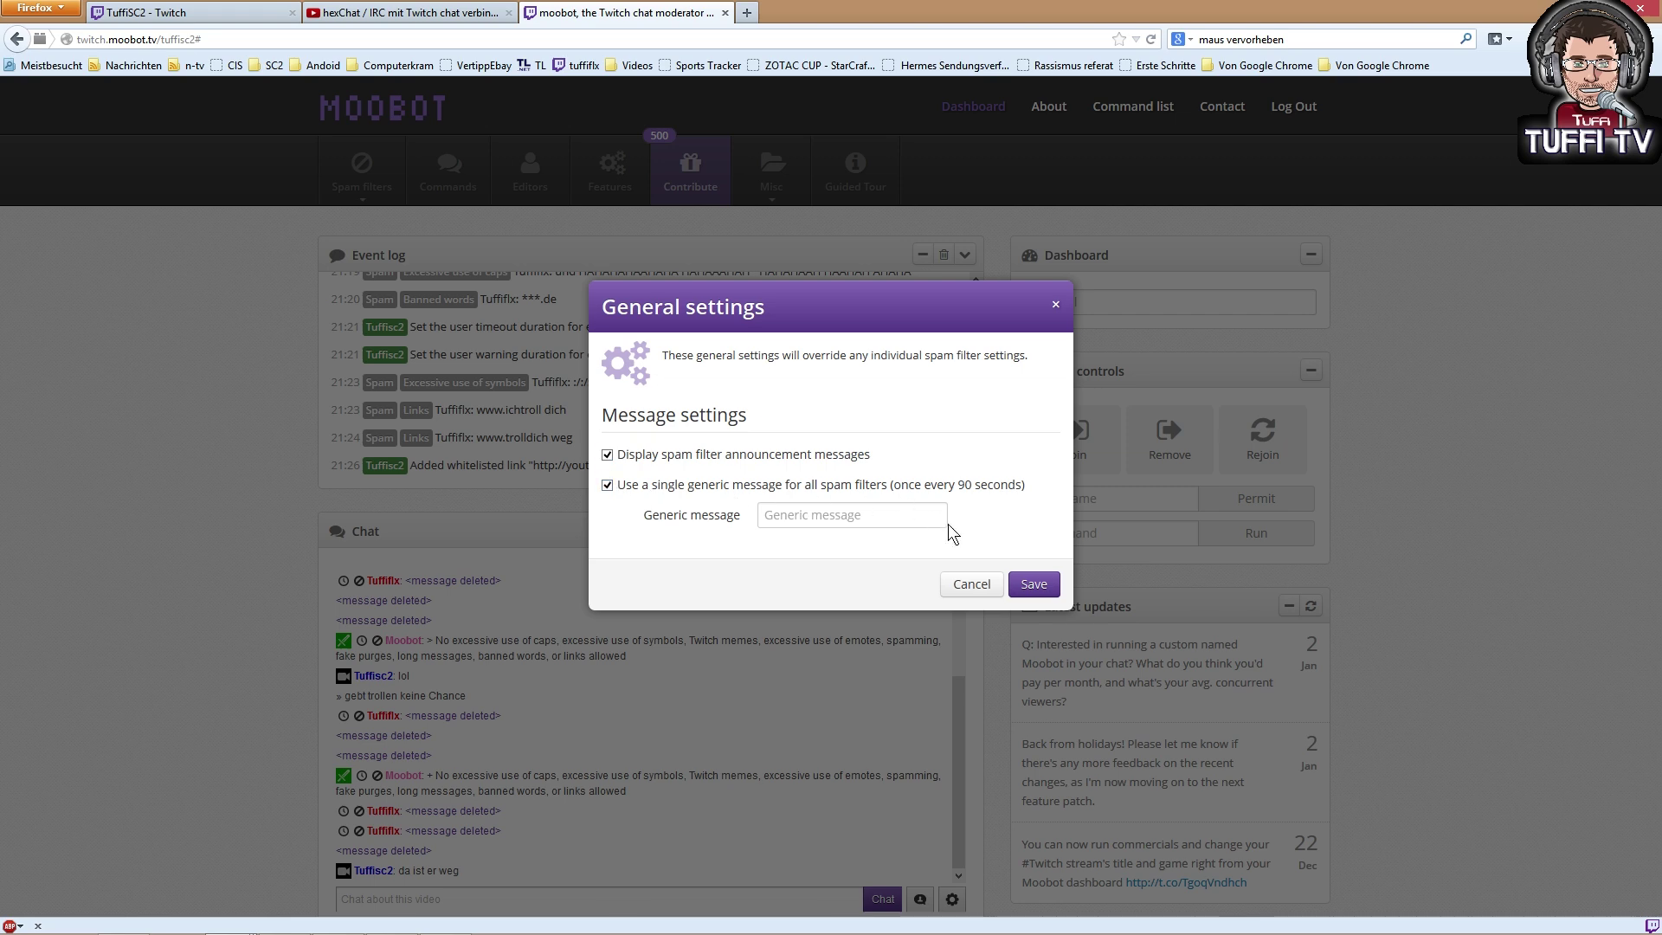
click(607, 485)
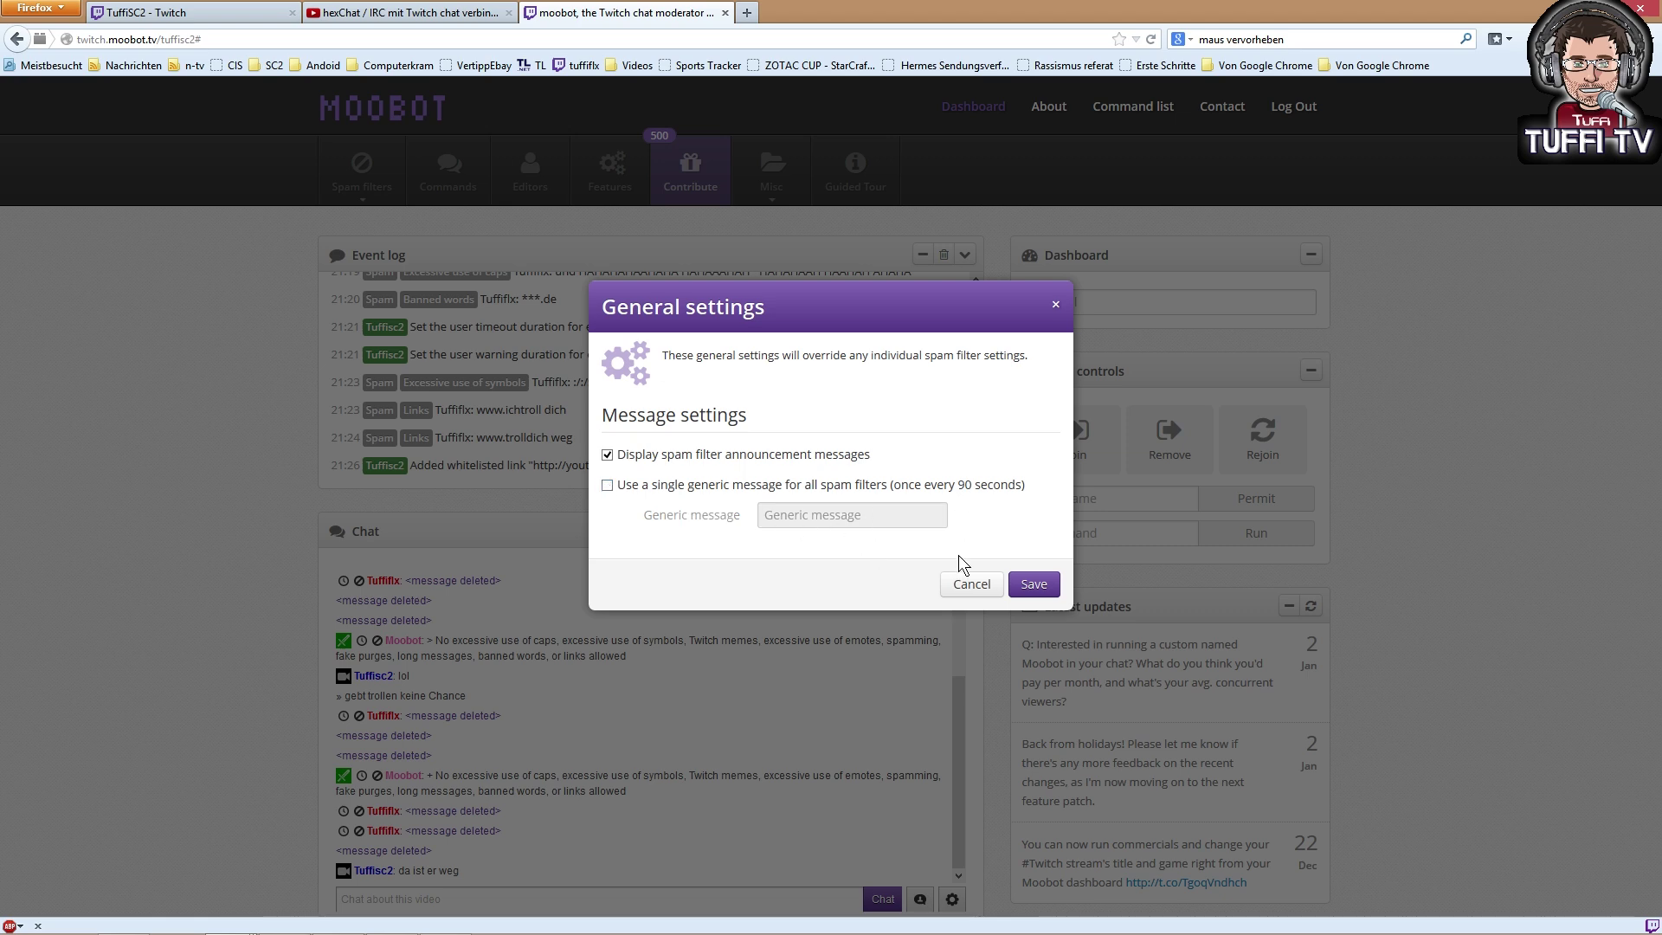
click(1030, 583)
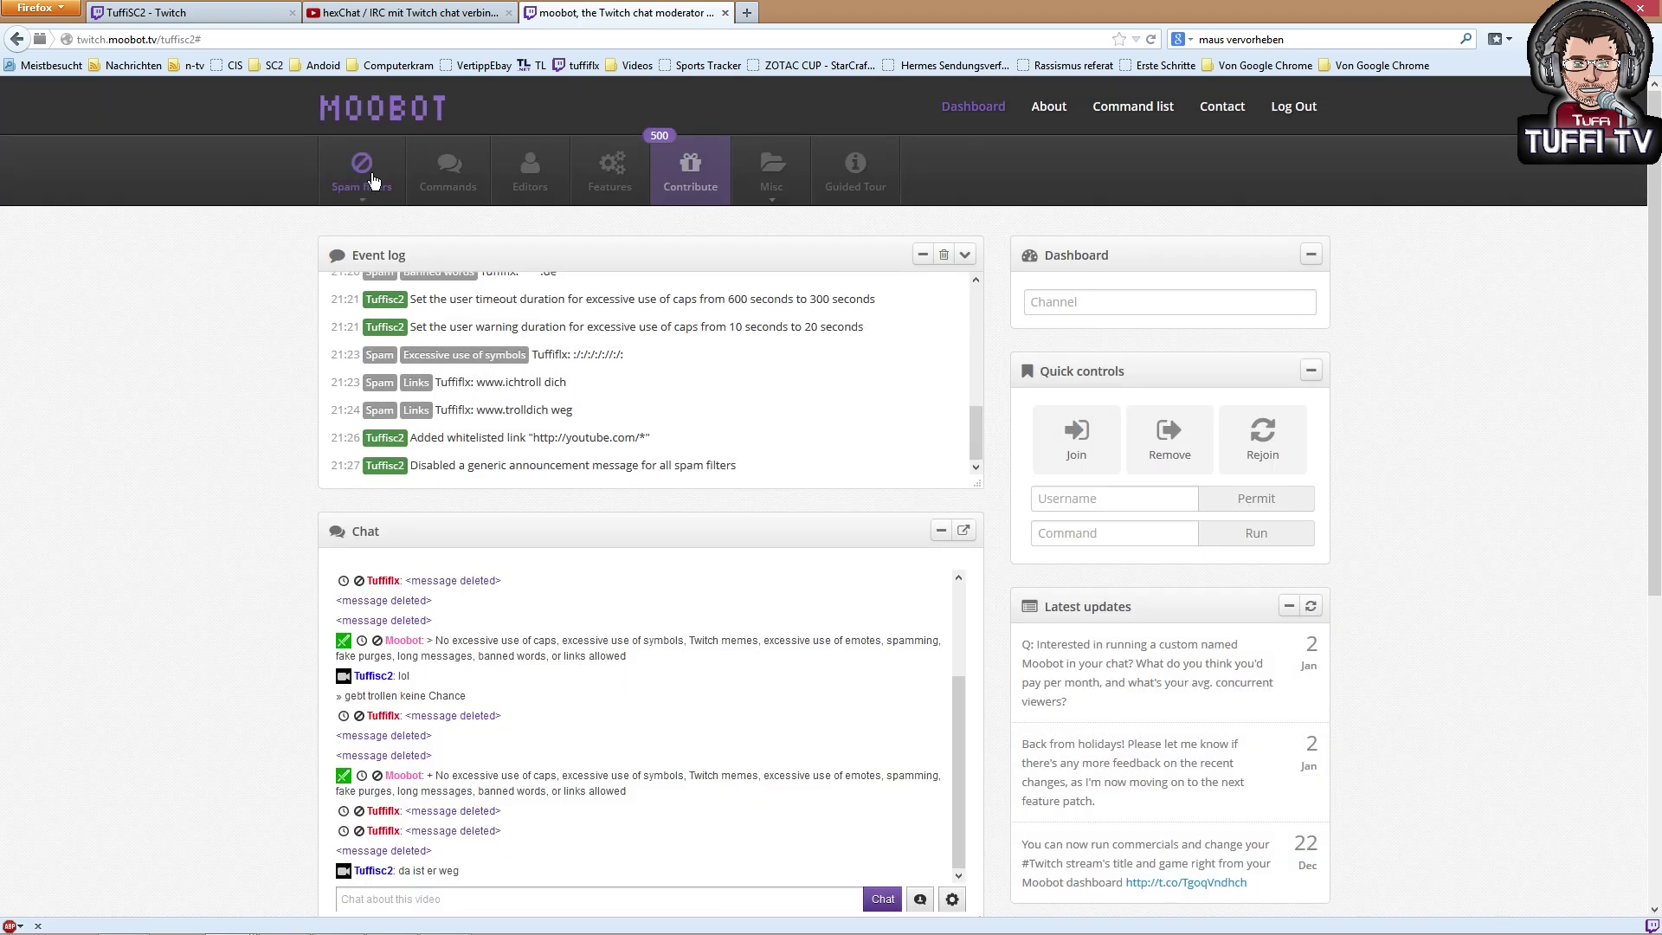
- Set the excessive caps filter's announcement message to "Bist du dumm oder Spammst du nur?" and save
click(373, 179)
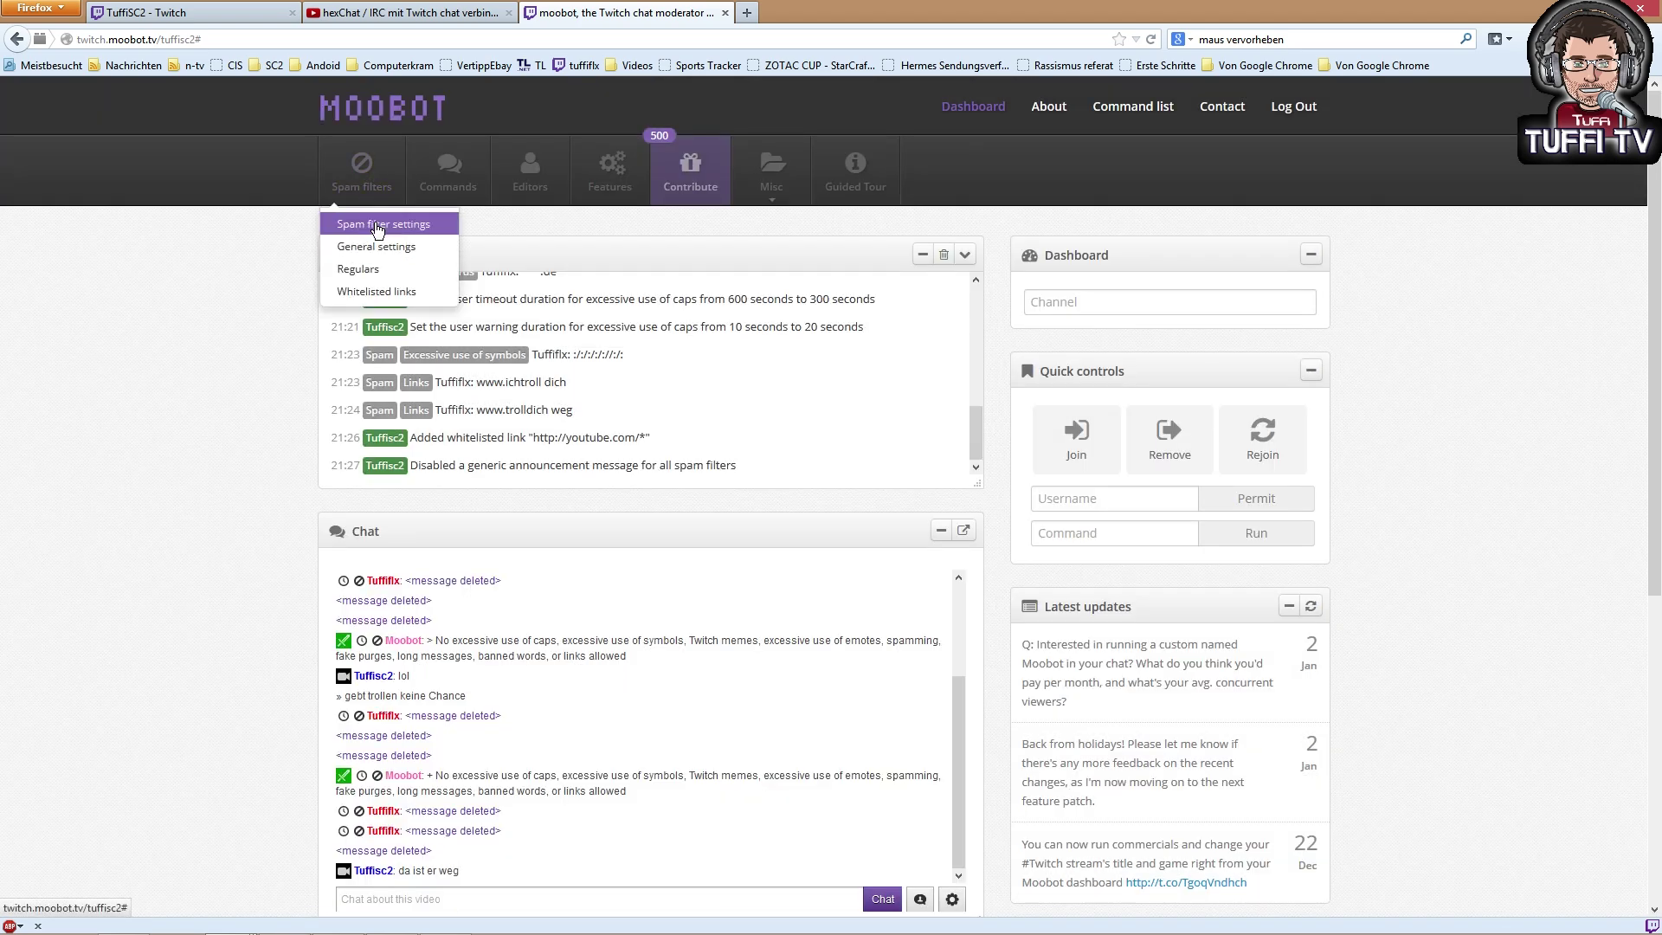
click(378, 224)
click(978, 475)
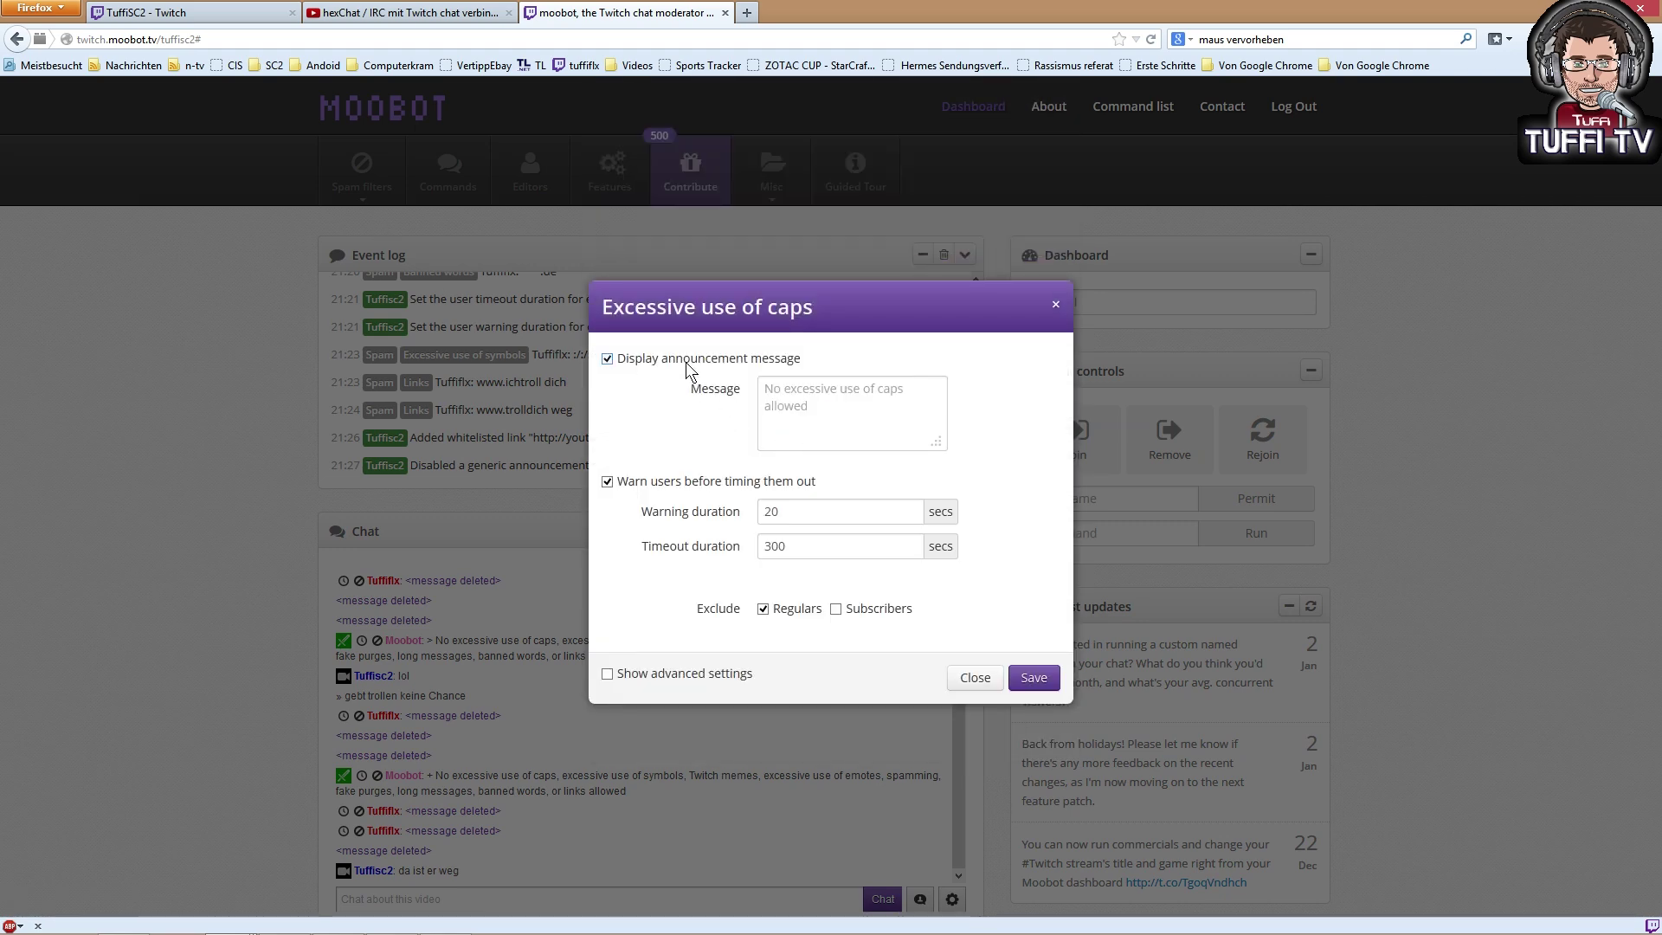
click(690, 360)
click(652, 360)
click(807, 414)
text(Bi)
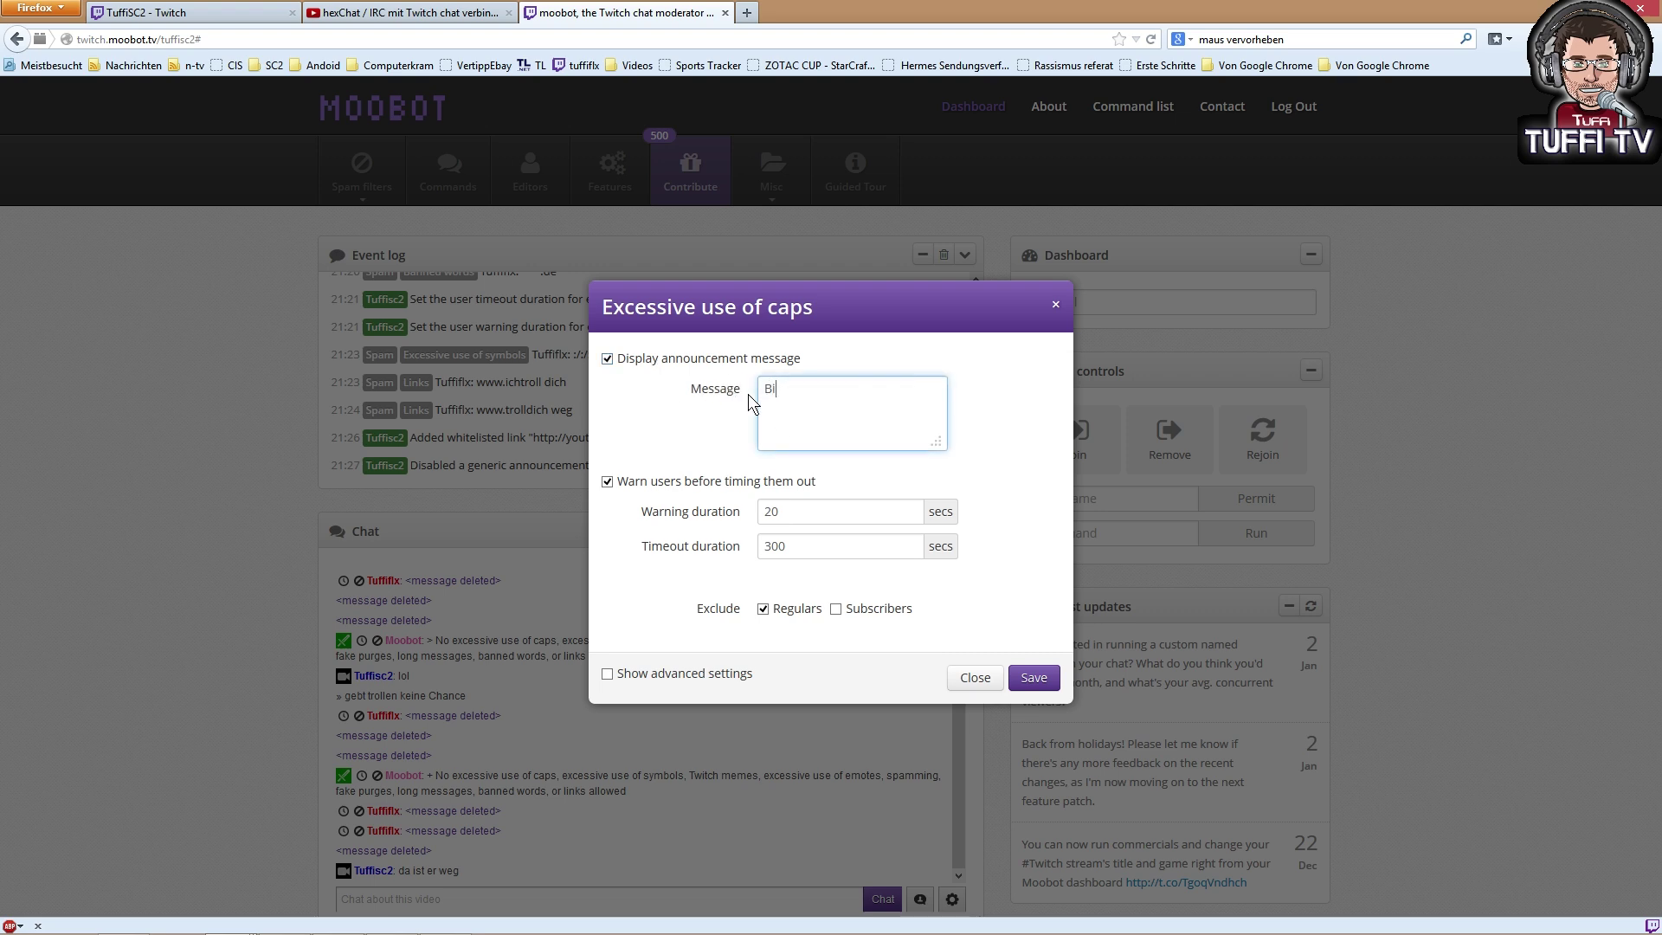
text(st du Dumm oder Spammst du nur)
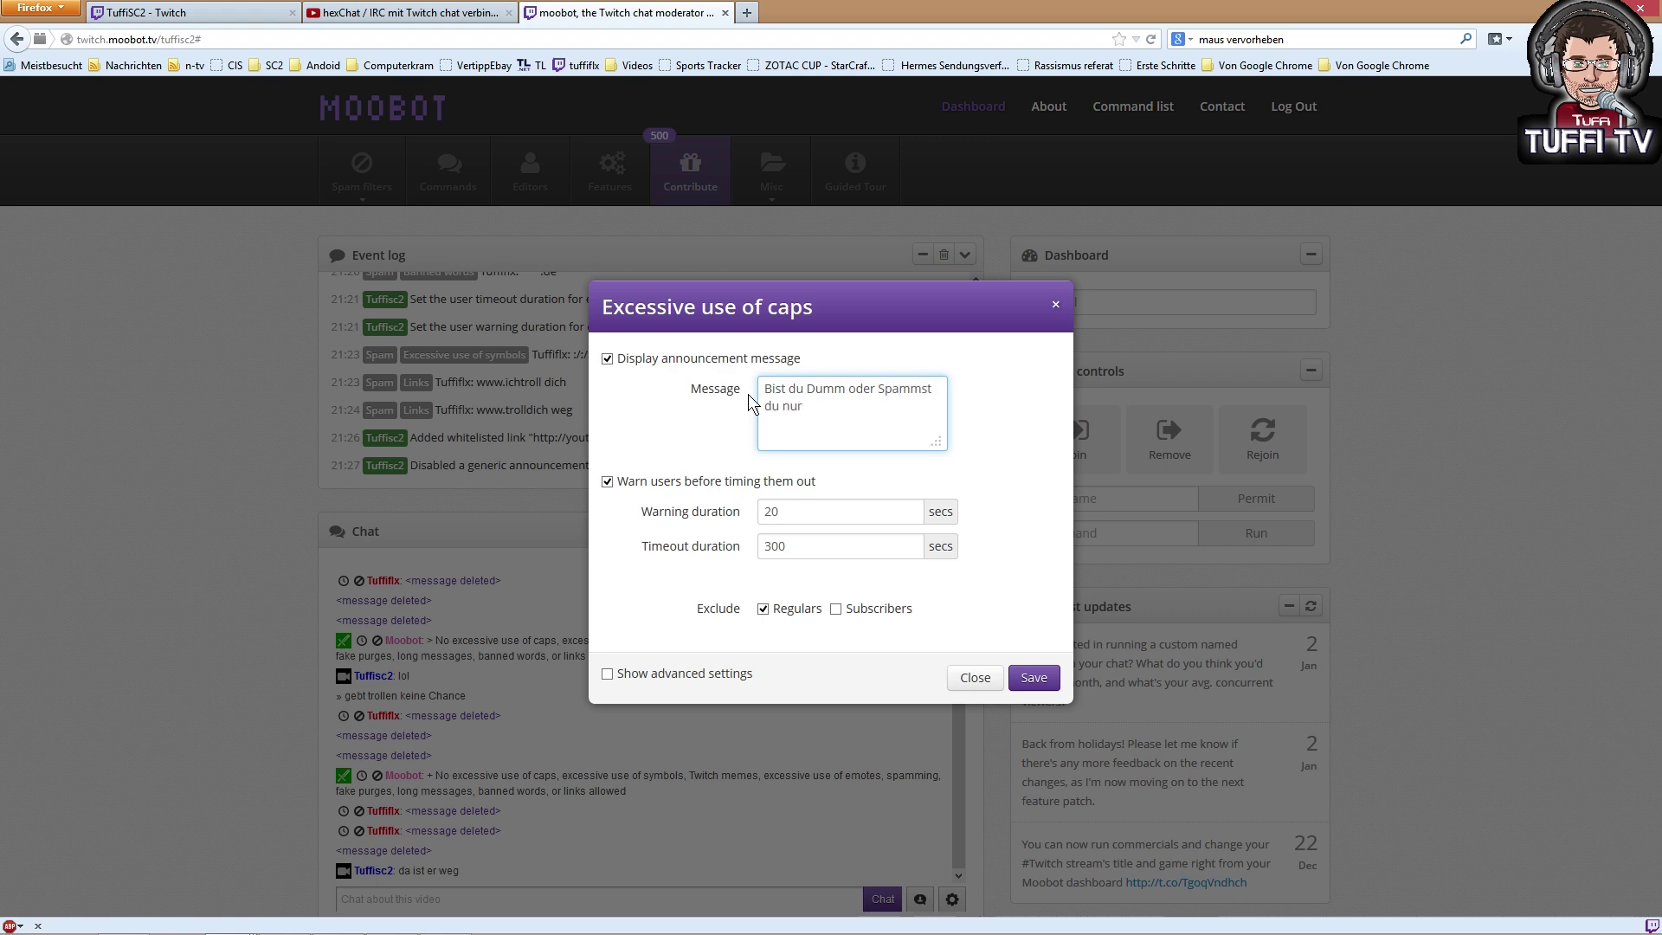
key(Left)
key(Left)
key(Left)
key(Left)
key(Left)
key(Left)
key(Left)
key(Left)
key(Left)
key(Left)
key(Left)
key(Left)
key(Left)
key(Left)
key(Left)
key(Left)
key(BackSpace)
text(d?)
click(1023, 689)
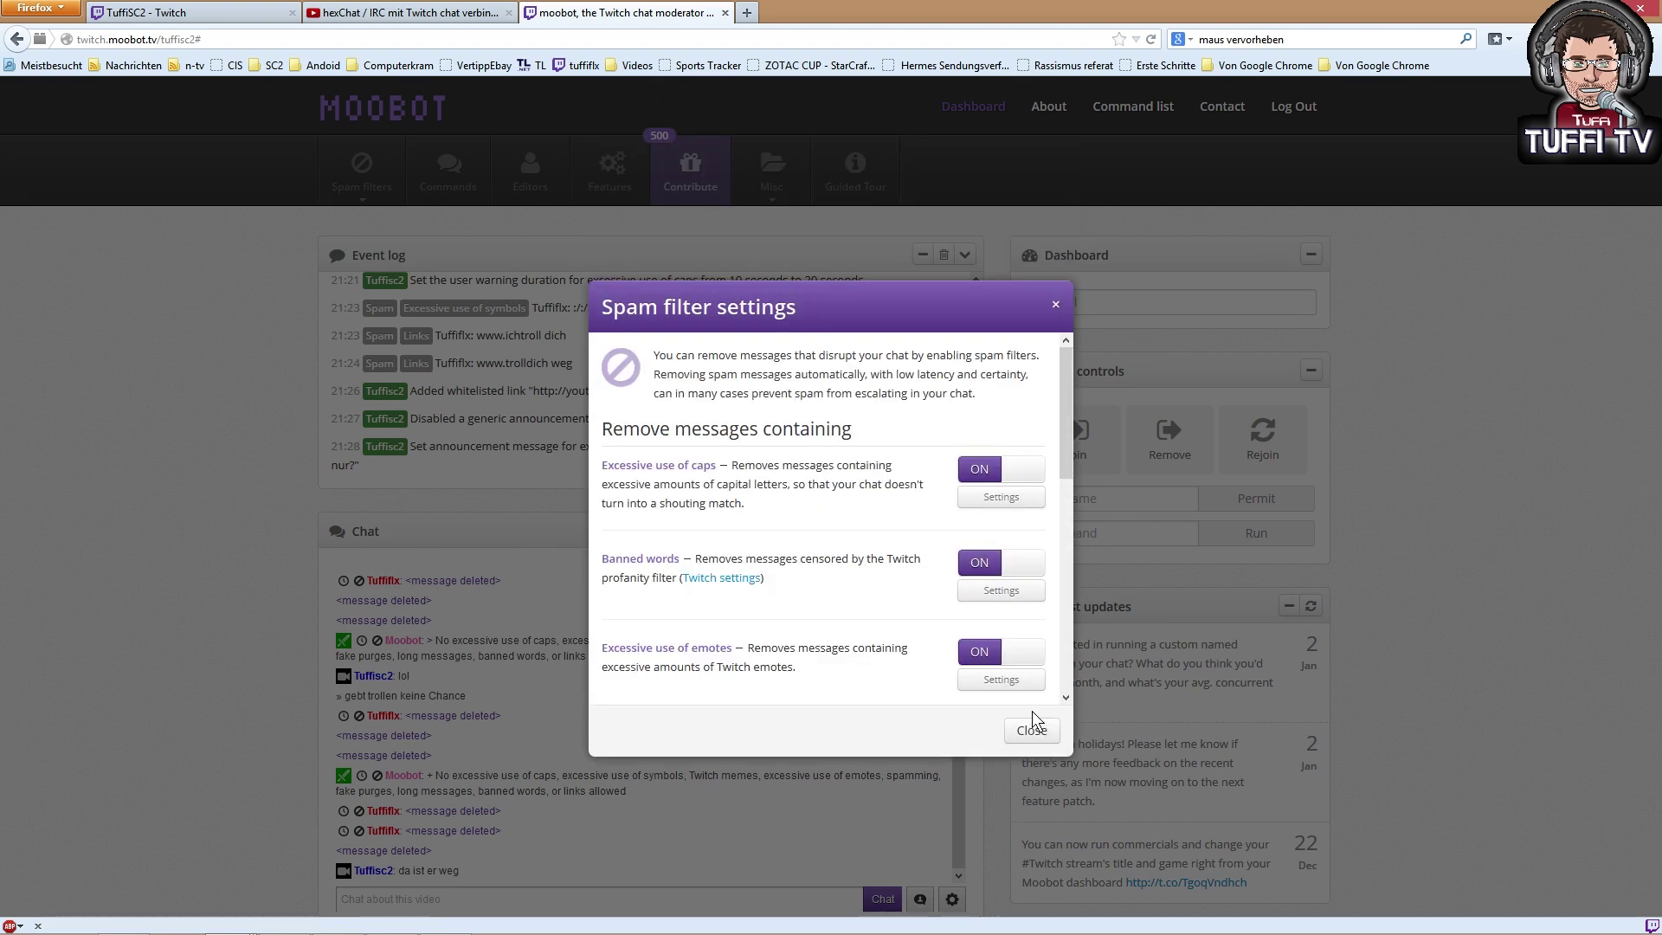
- Look through the remaining spam filters, then review the general message settings and save them unmodified
drag(1057, 429, 1066, 671)
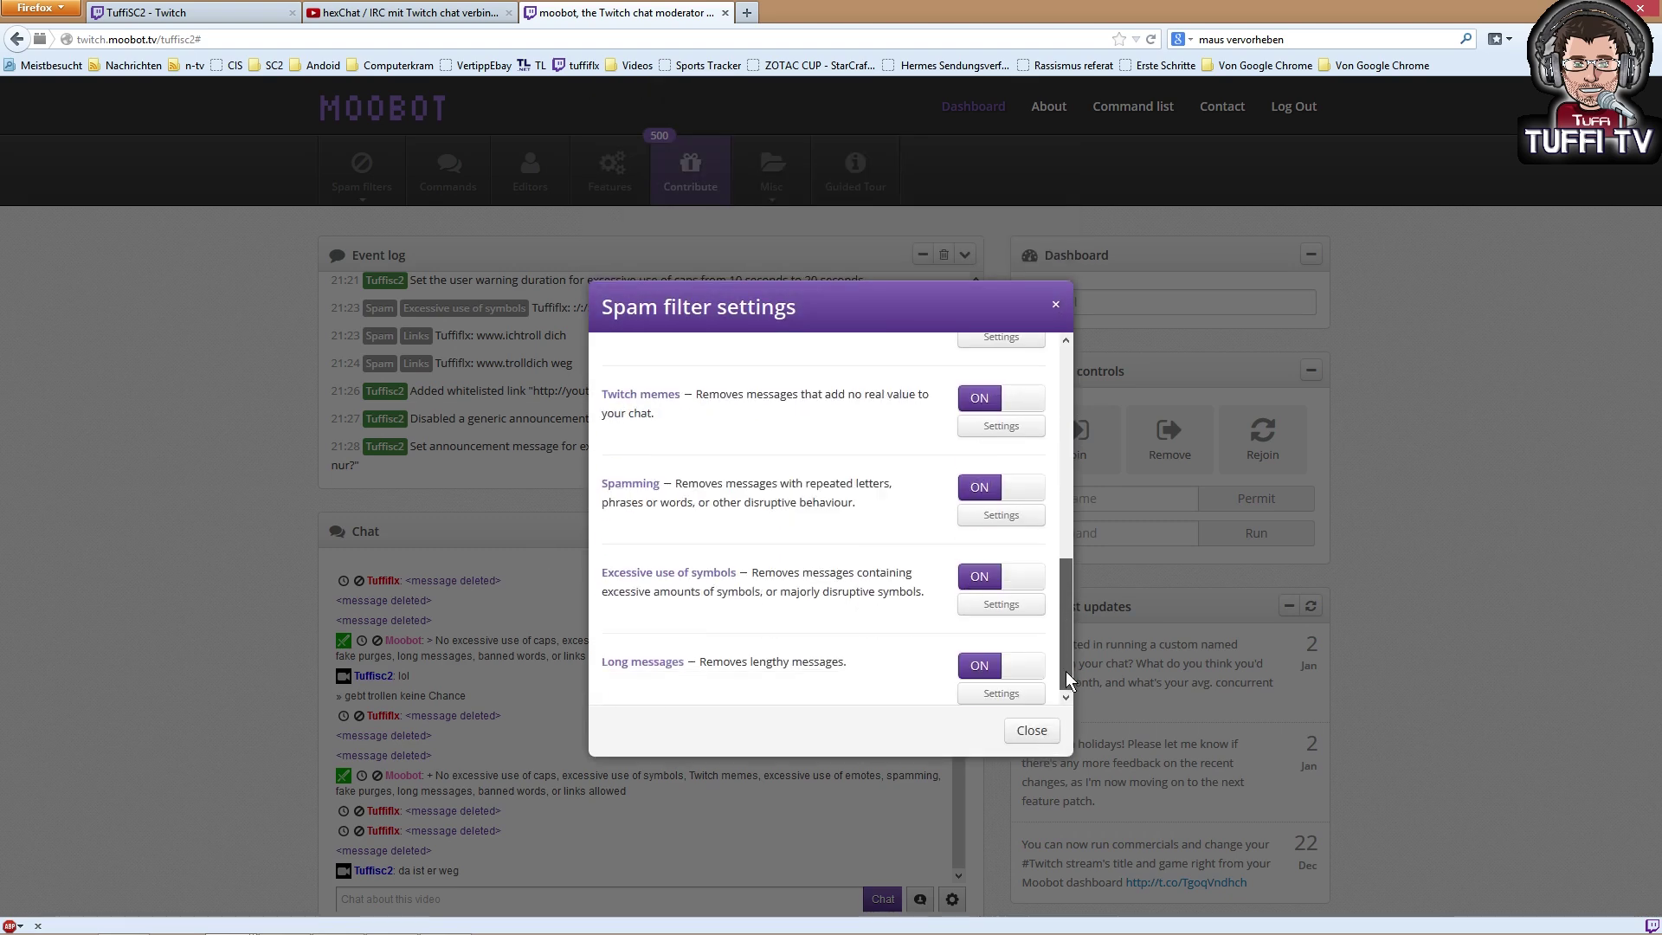
click(1030, 730)
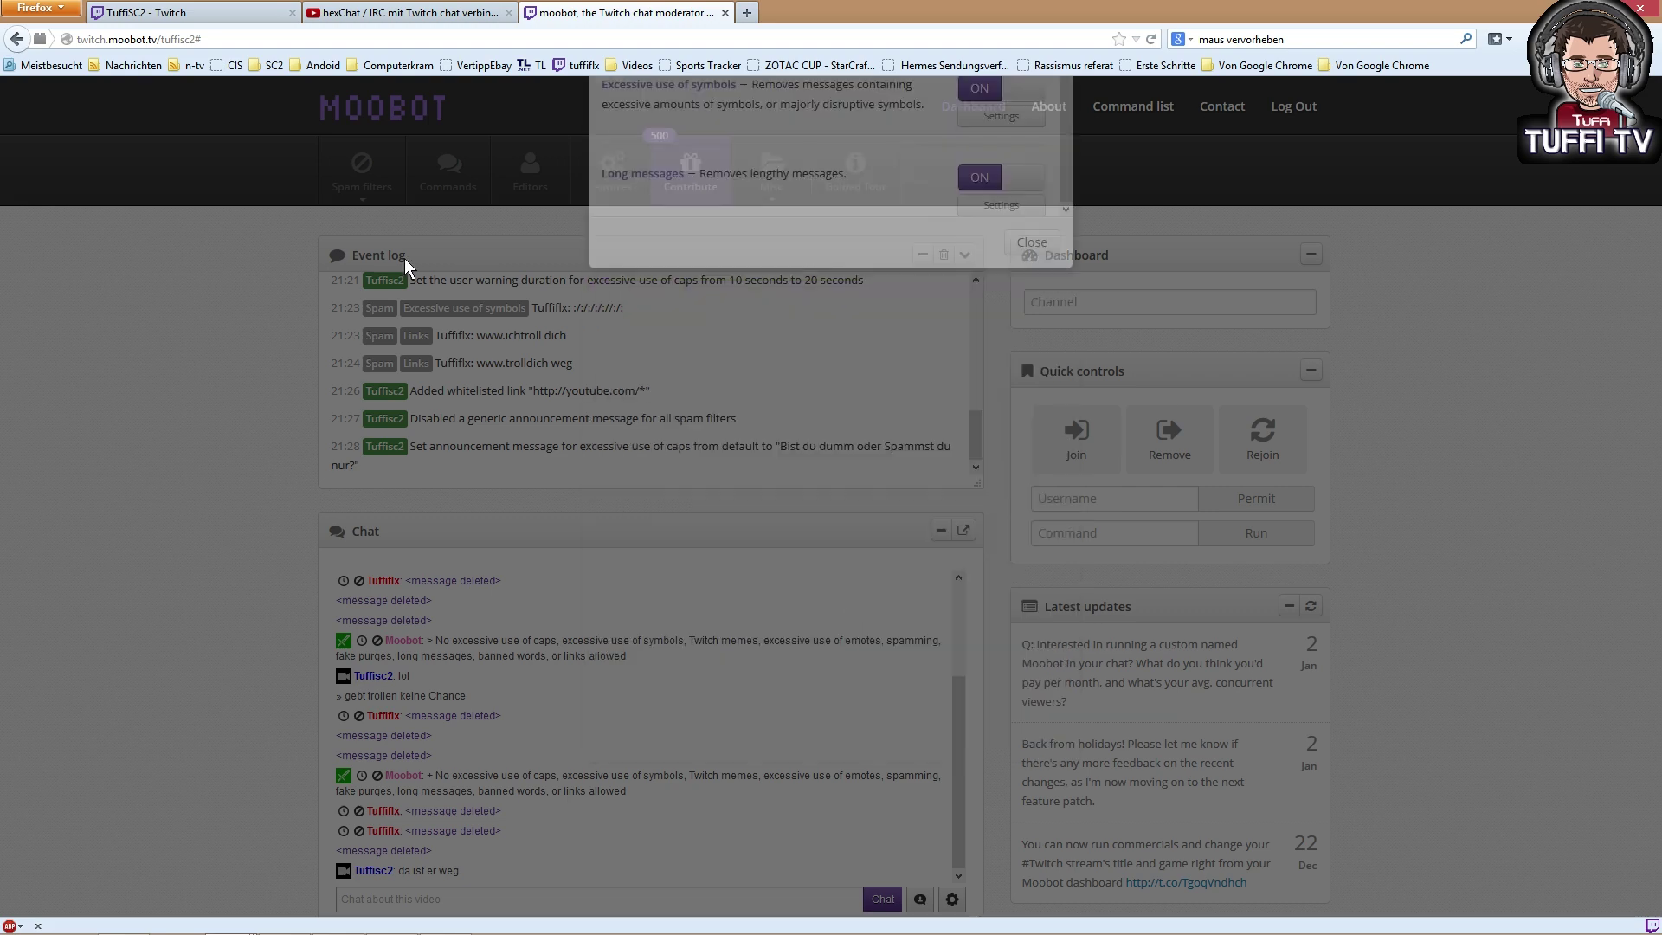
click(367, 181)
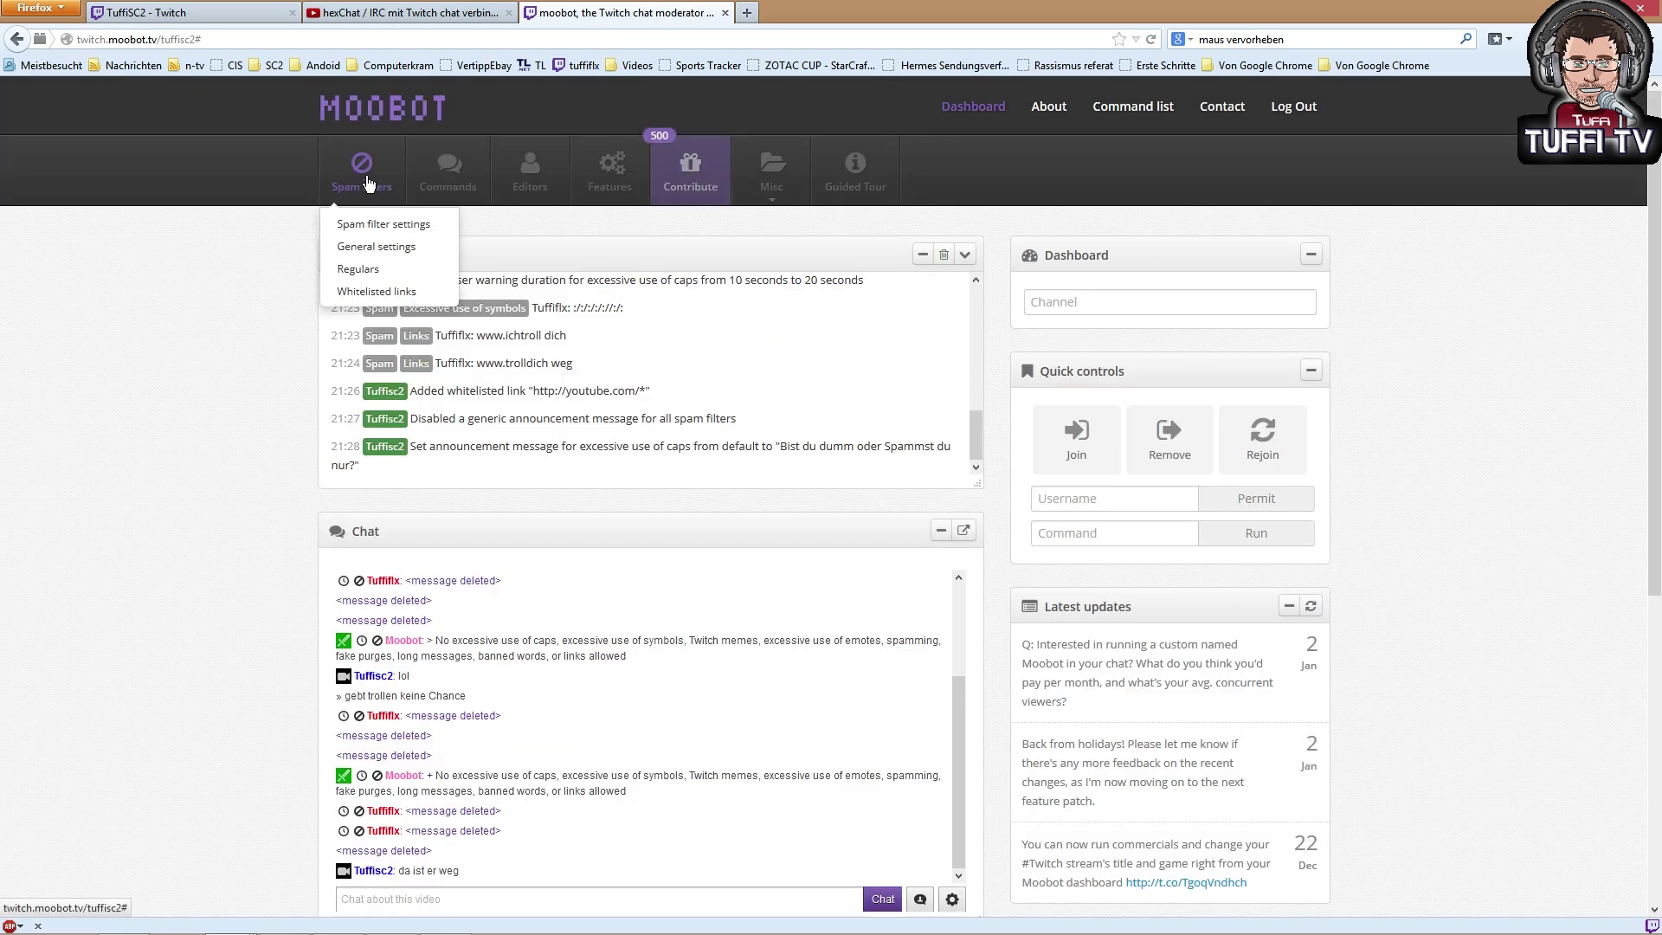
click(363, 247)
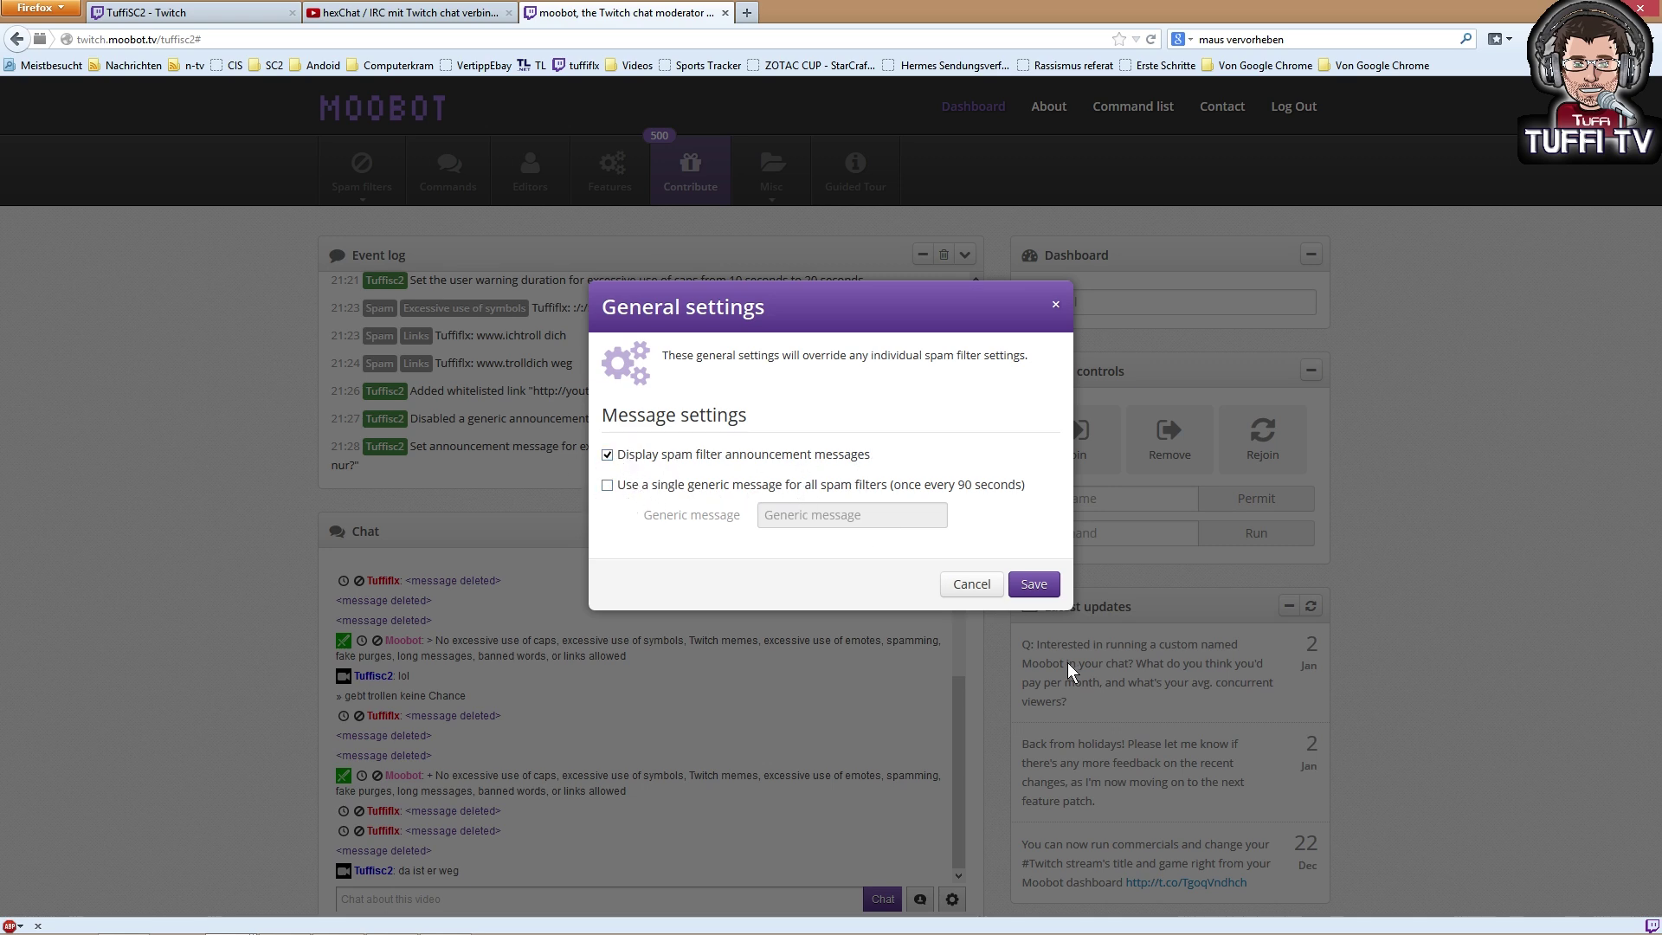
click(1029, 588)
click(354, 170)
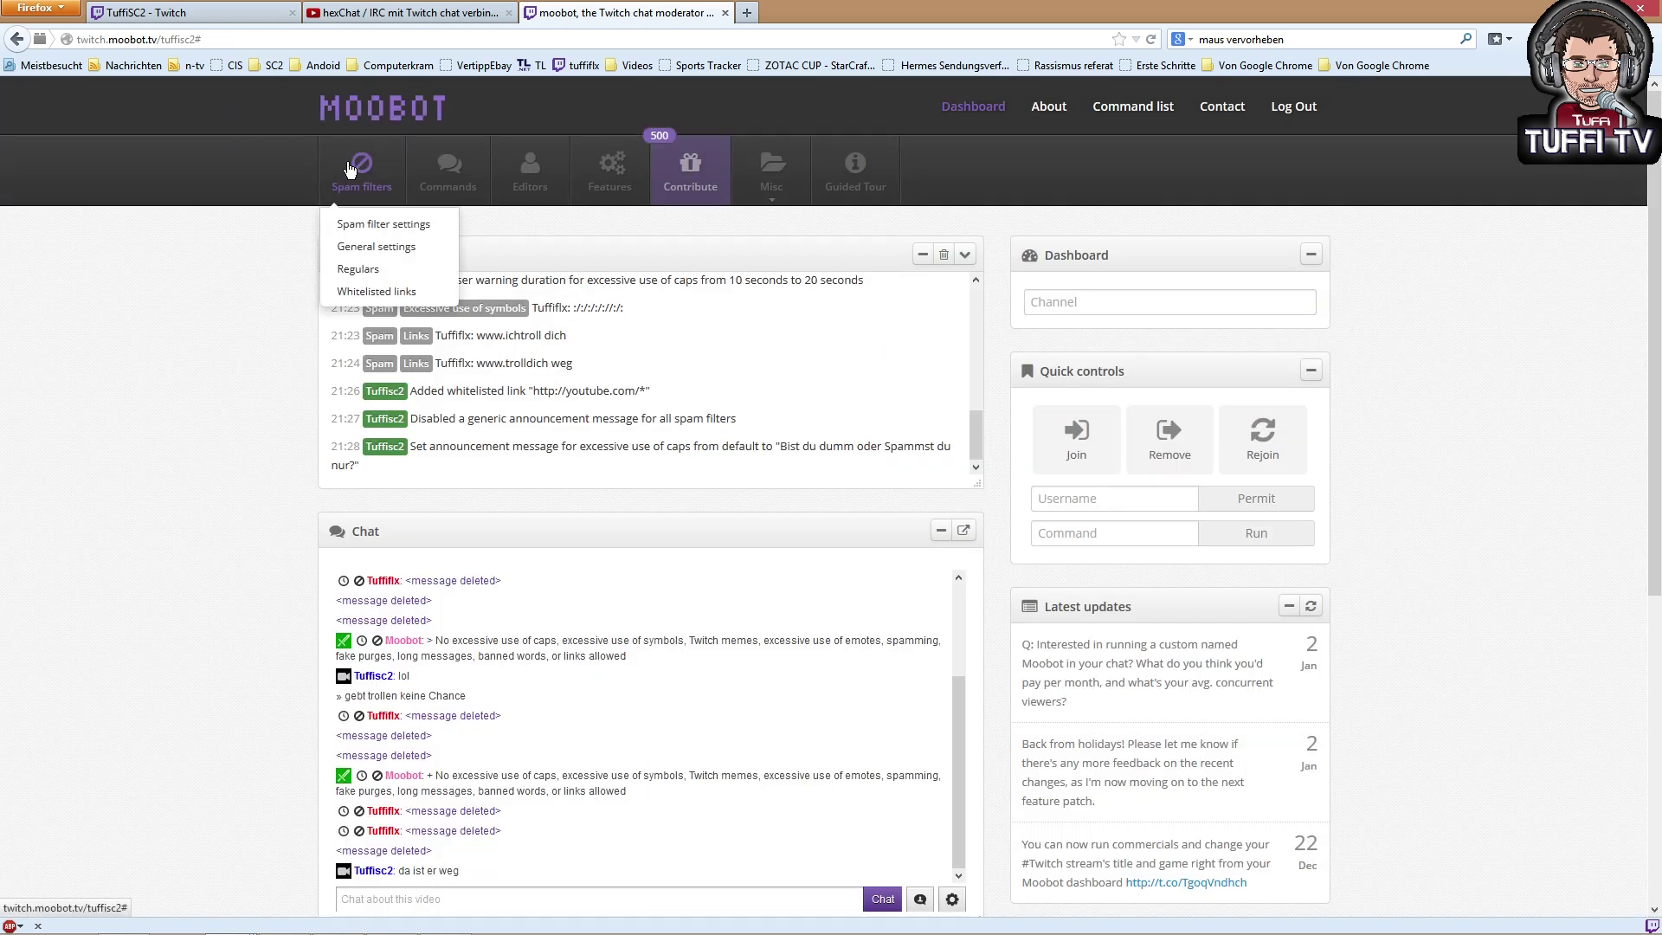
click(367, 292)
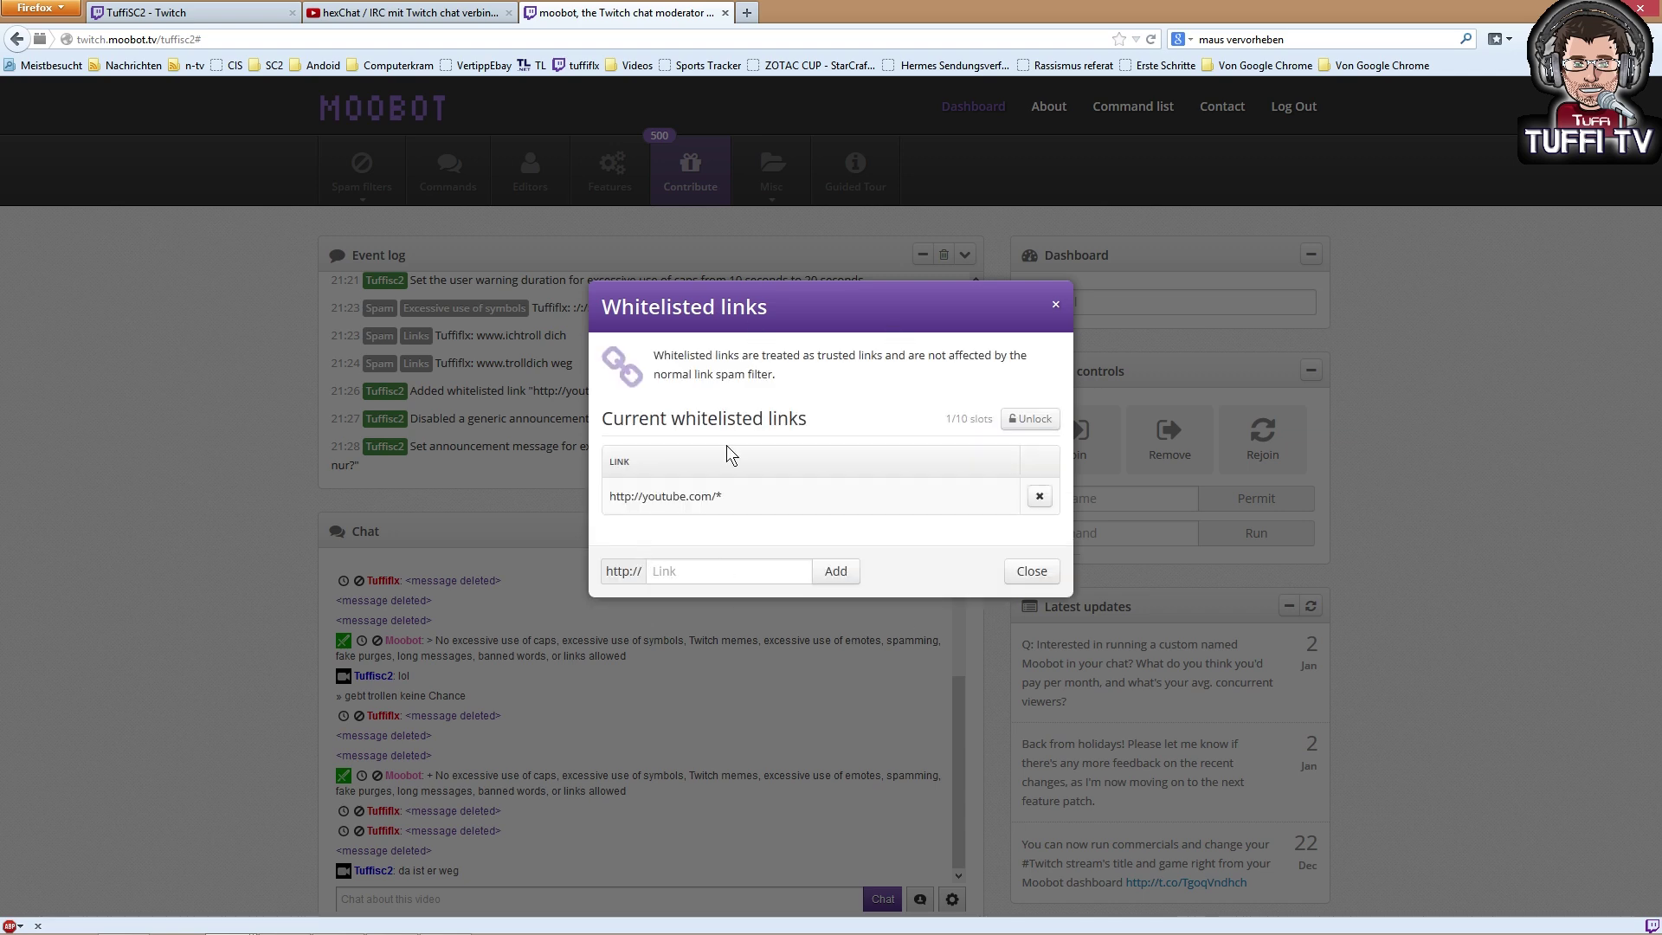
click(1039, 500)
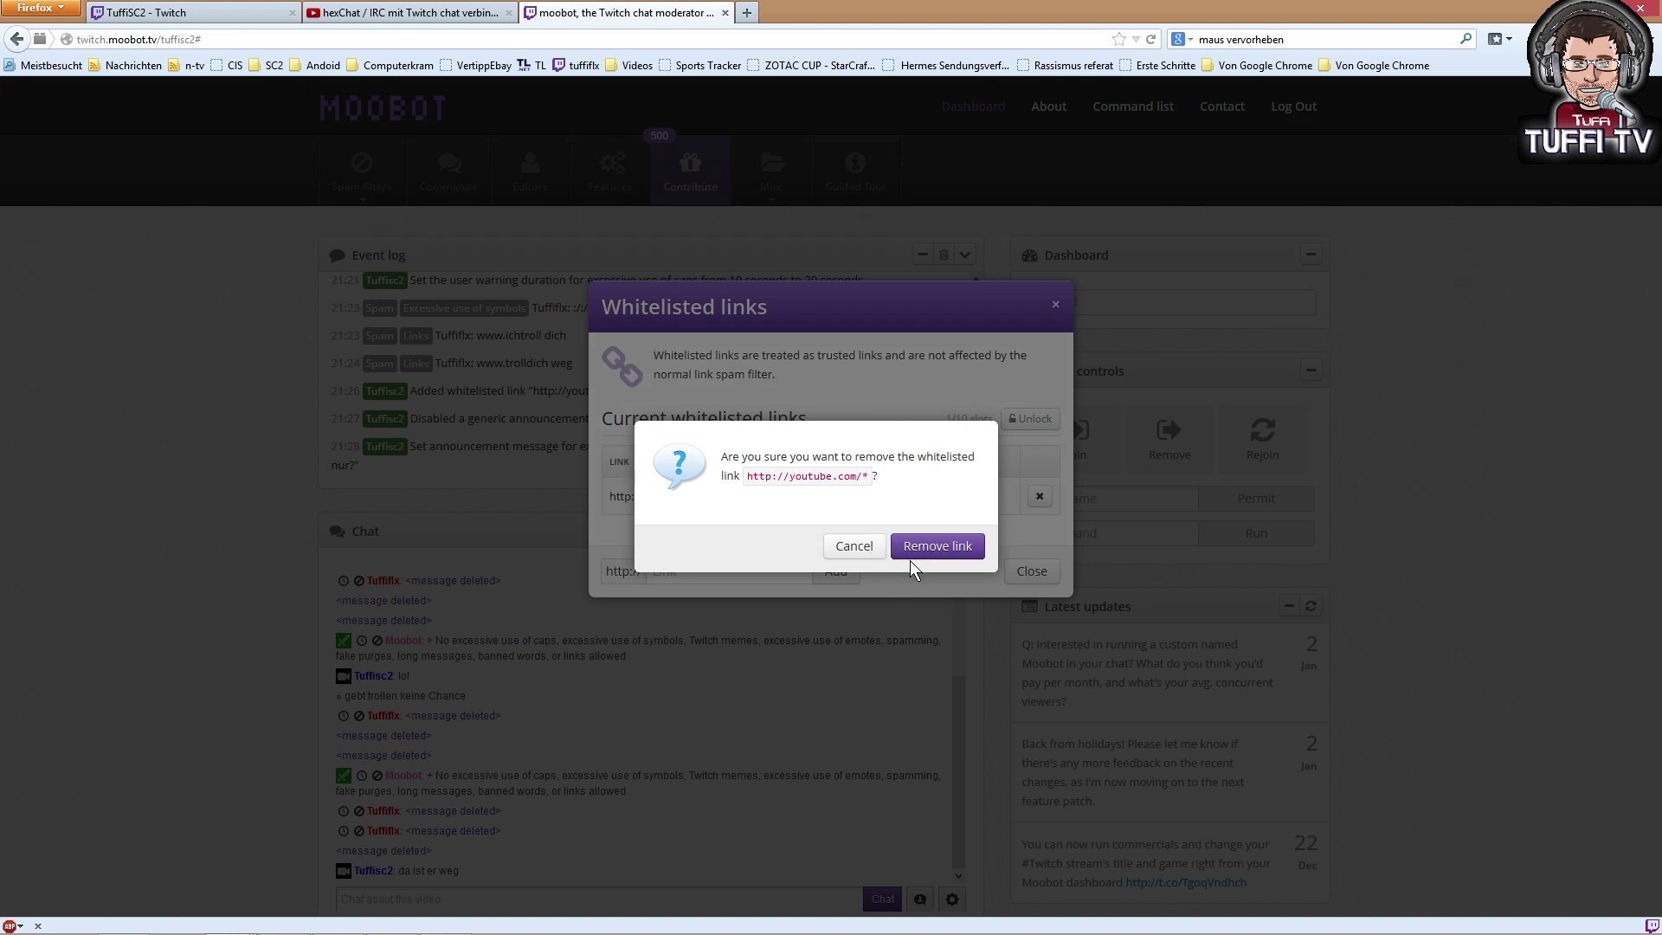
click(854, 546)
click(1026, 571)
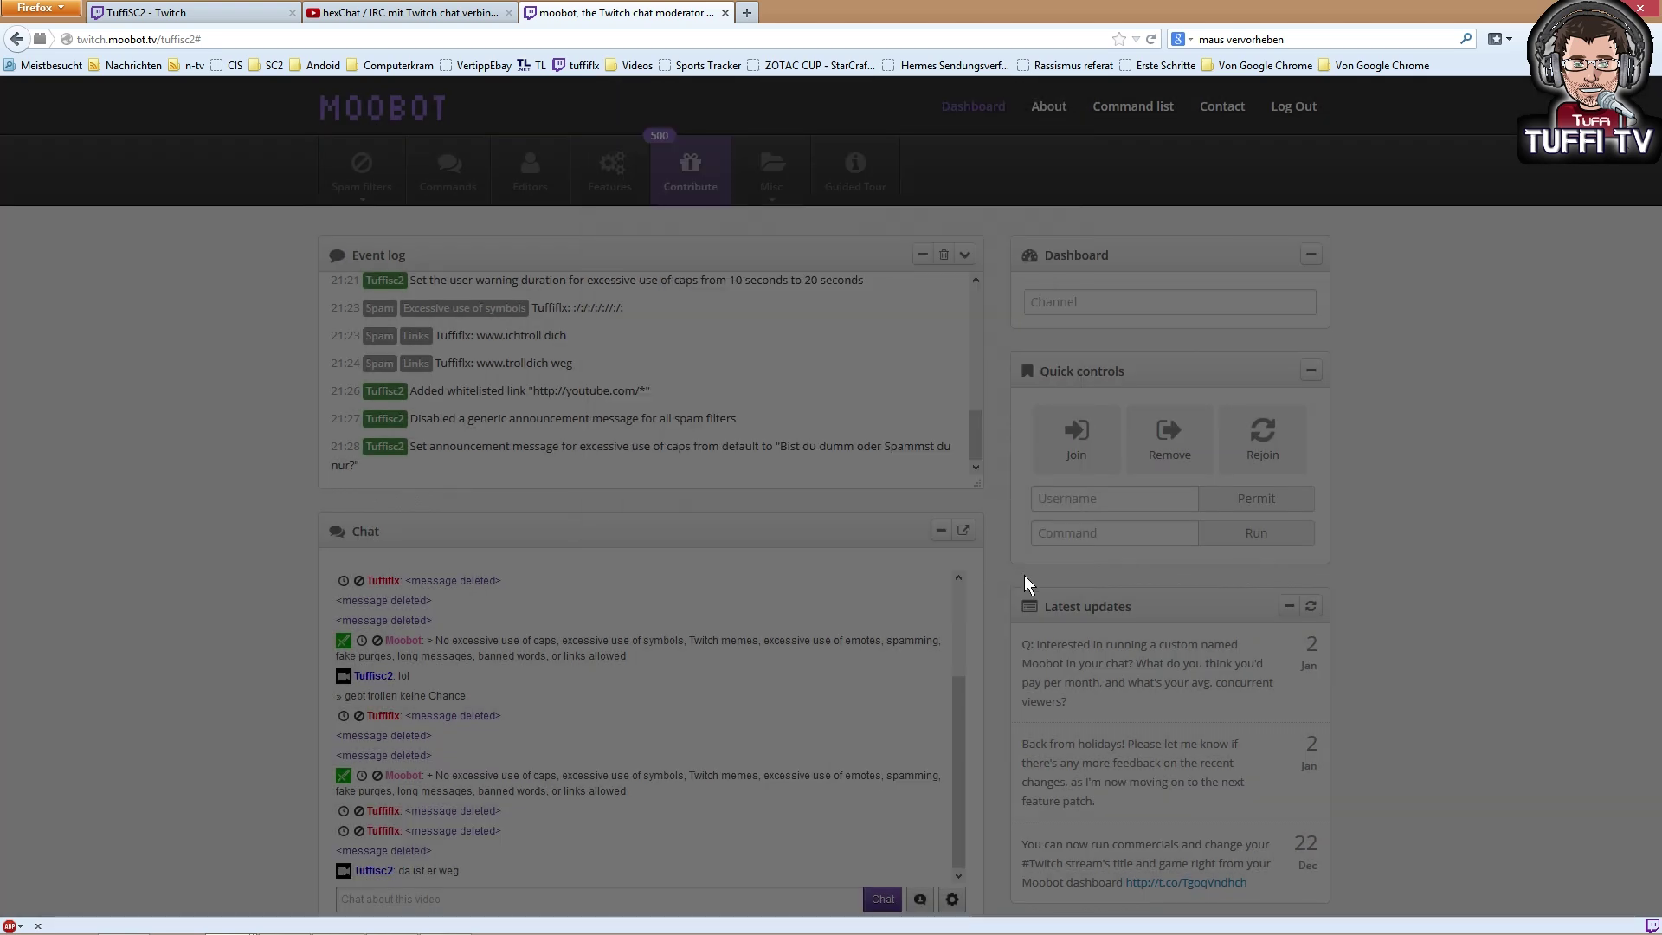
- Add the second account's username to the regulars, who are immune to the spam filters, and close the list
click(369, 173)
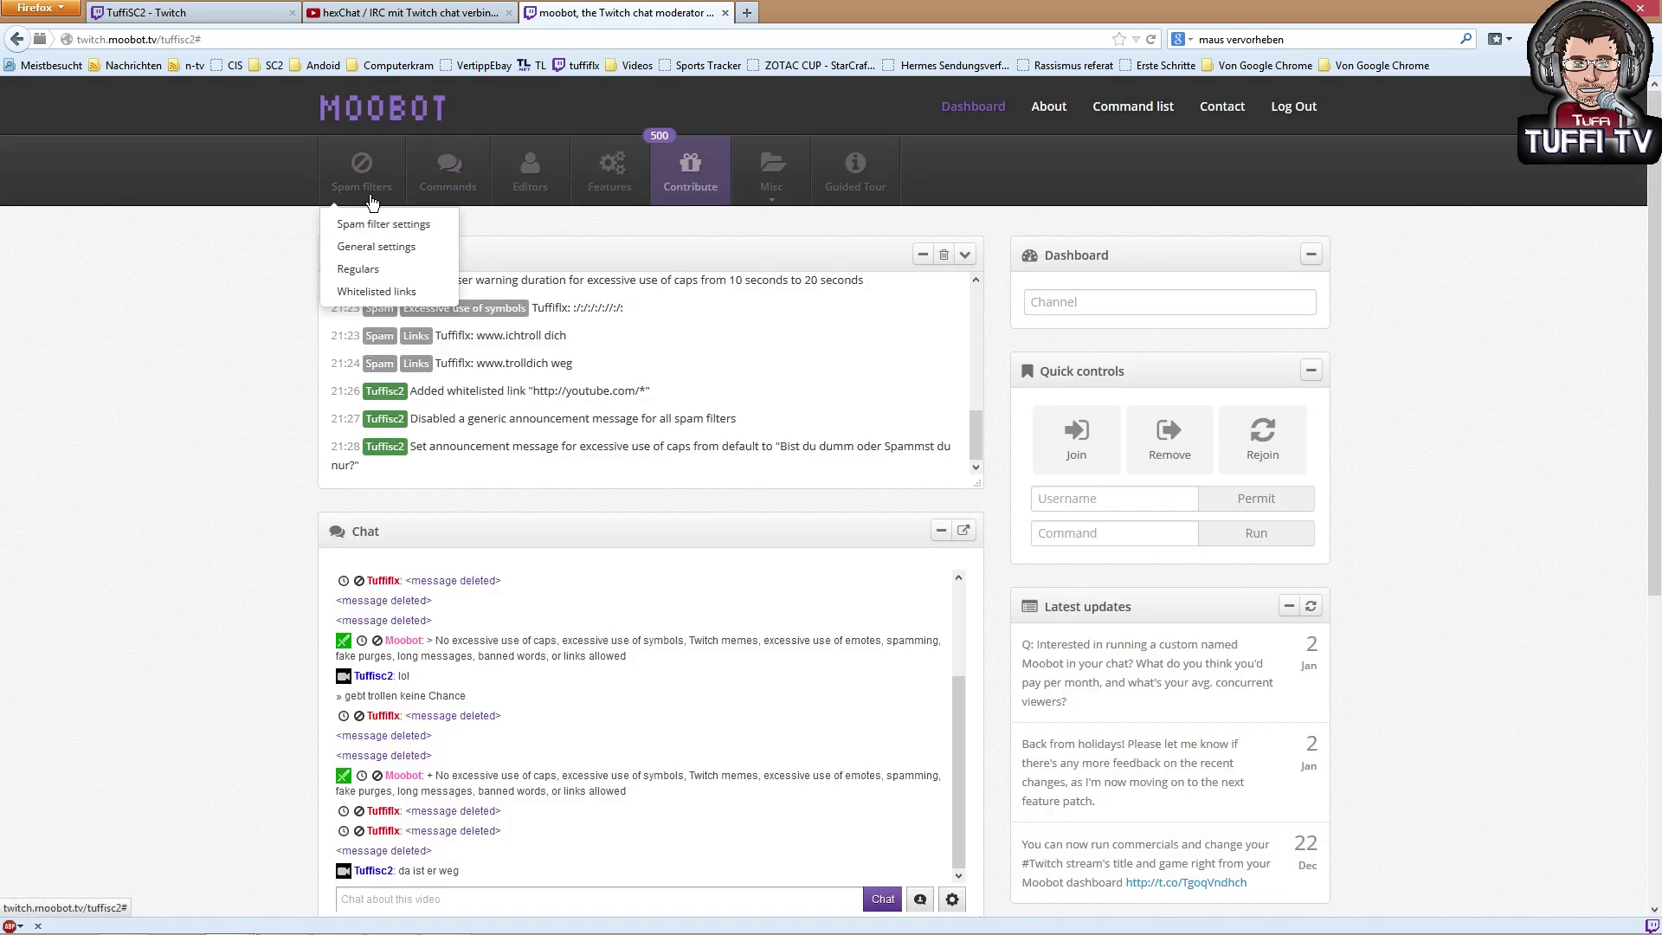
click(376, 278)
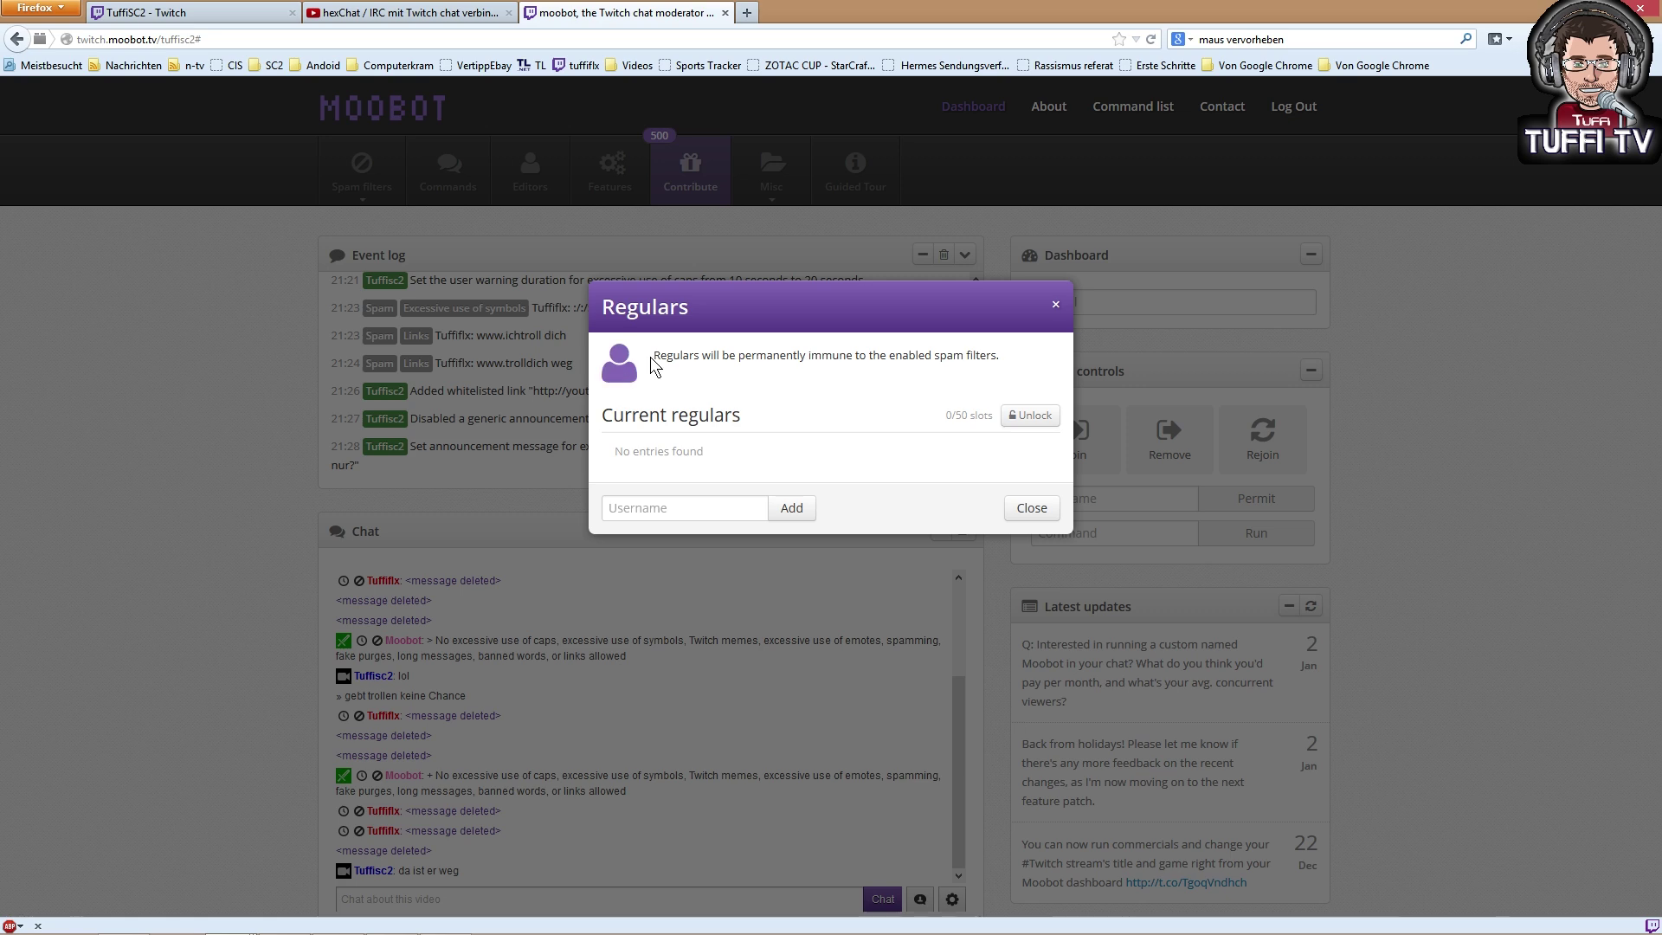
drag(652, 355, 1049, 370)
click(1049, 370)
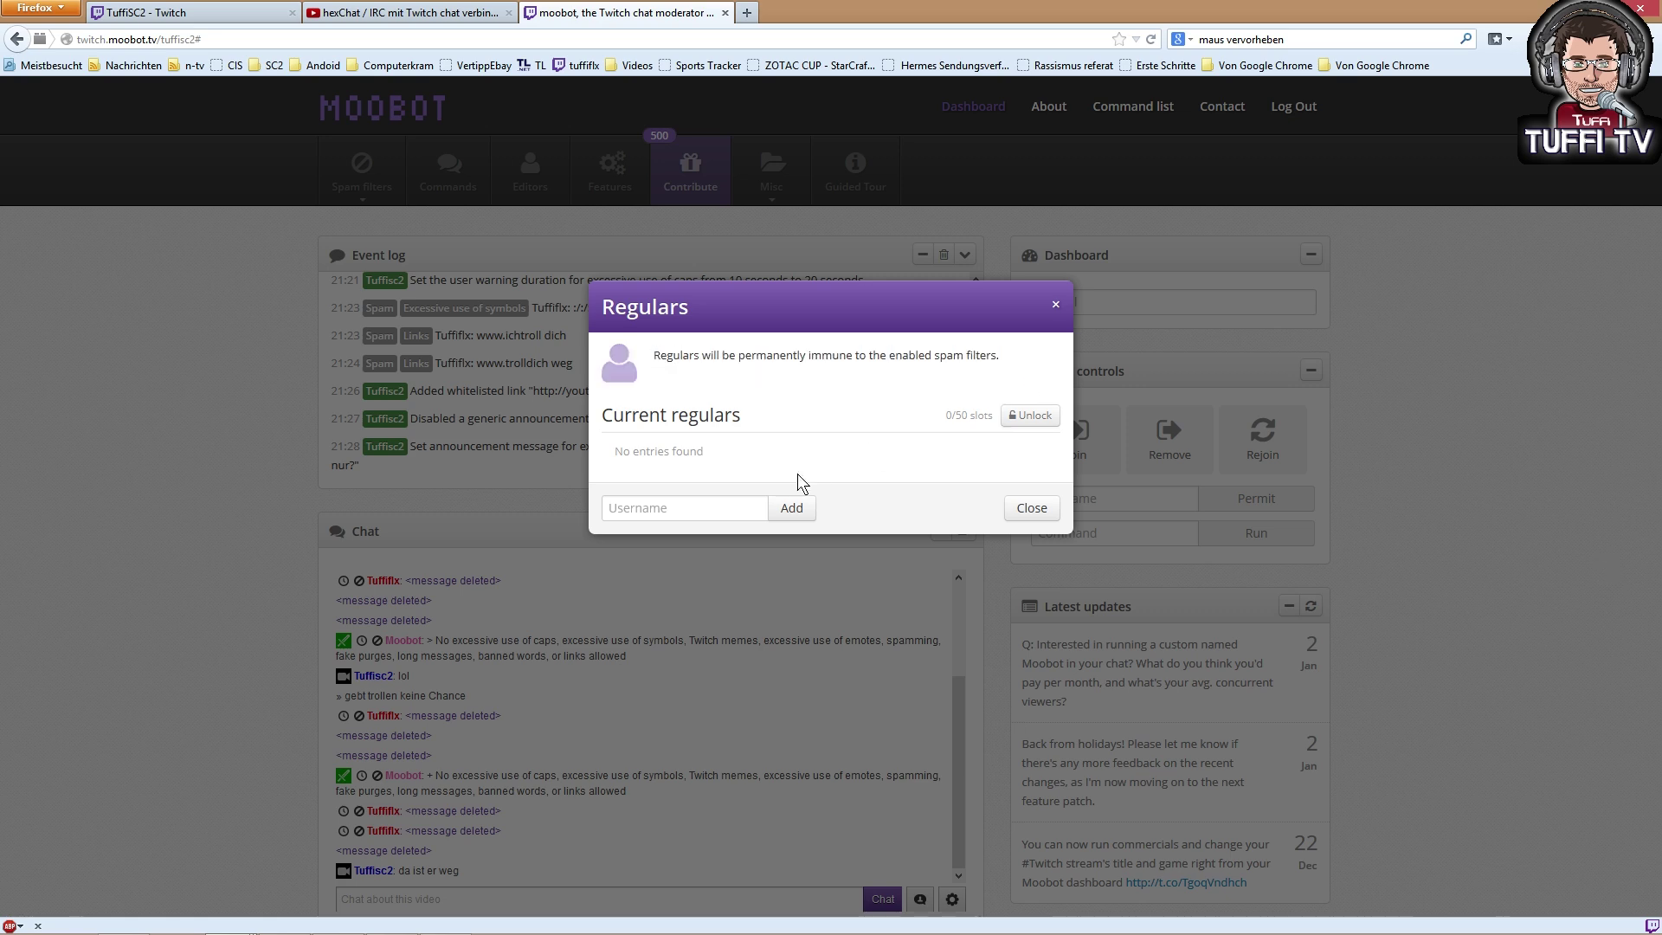
click(706, 511)
text(t)
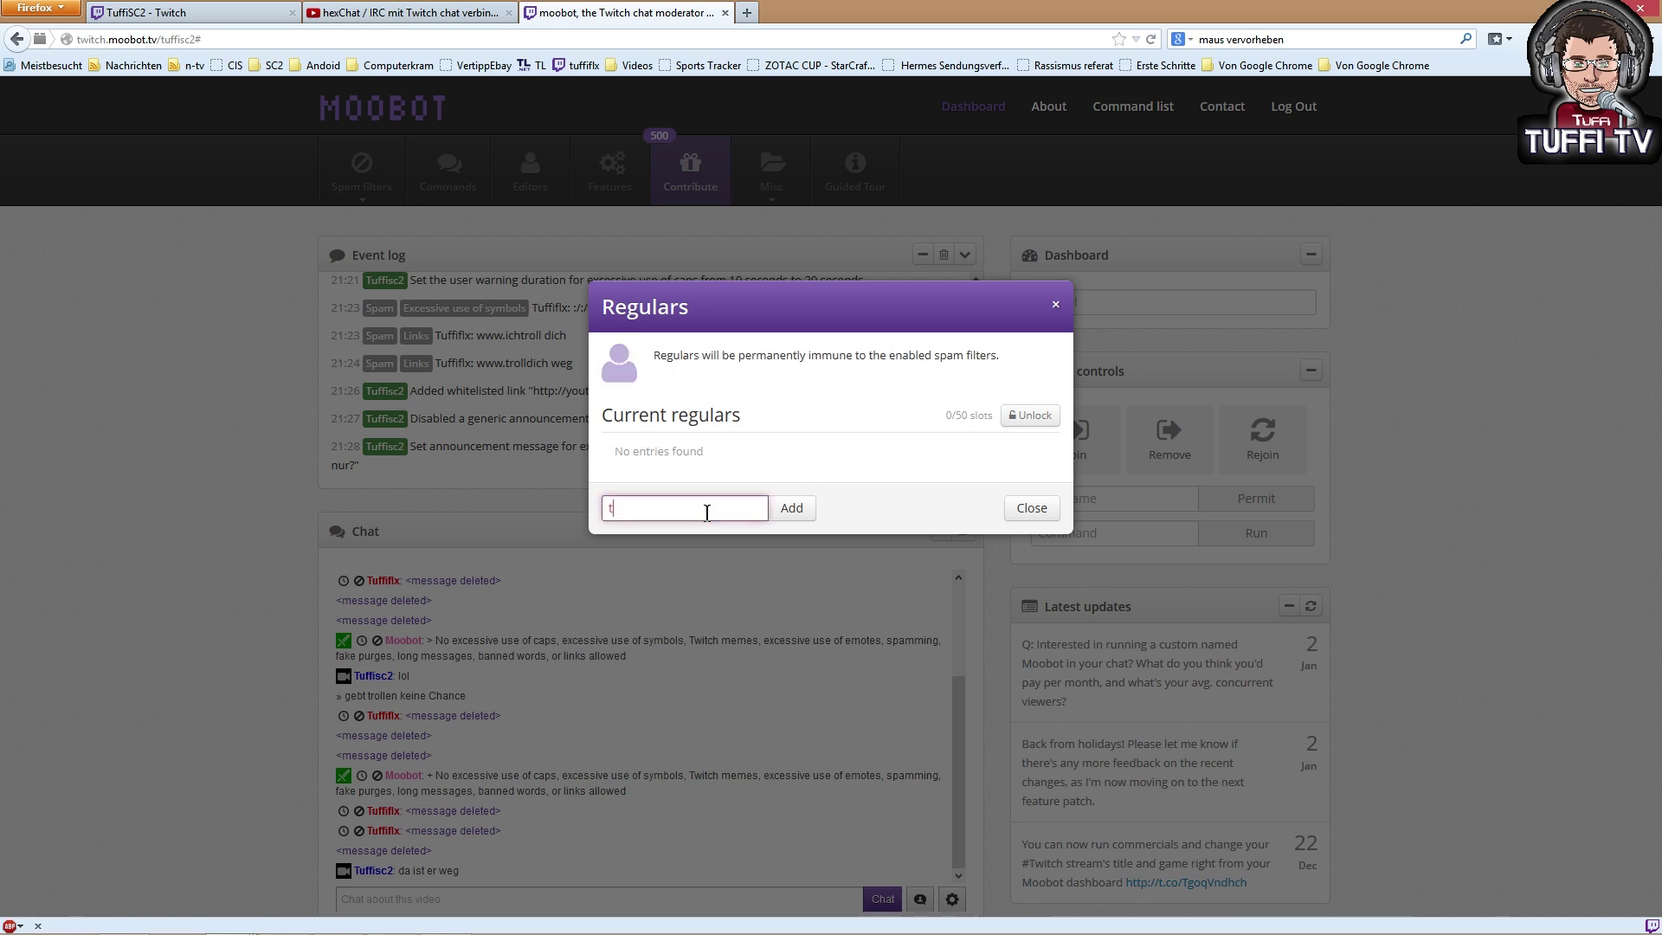
text(uffiflx)
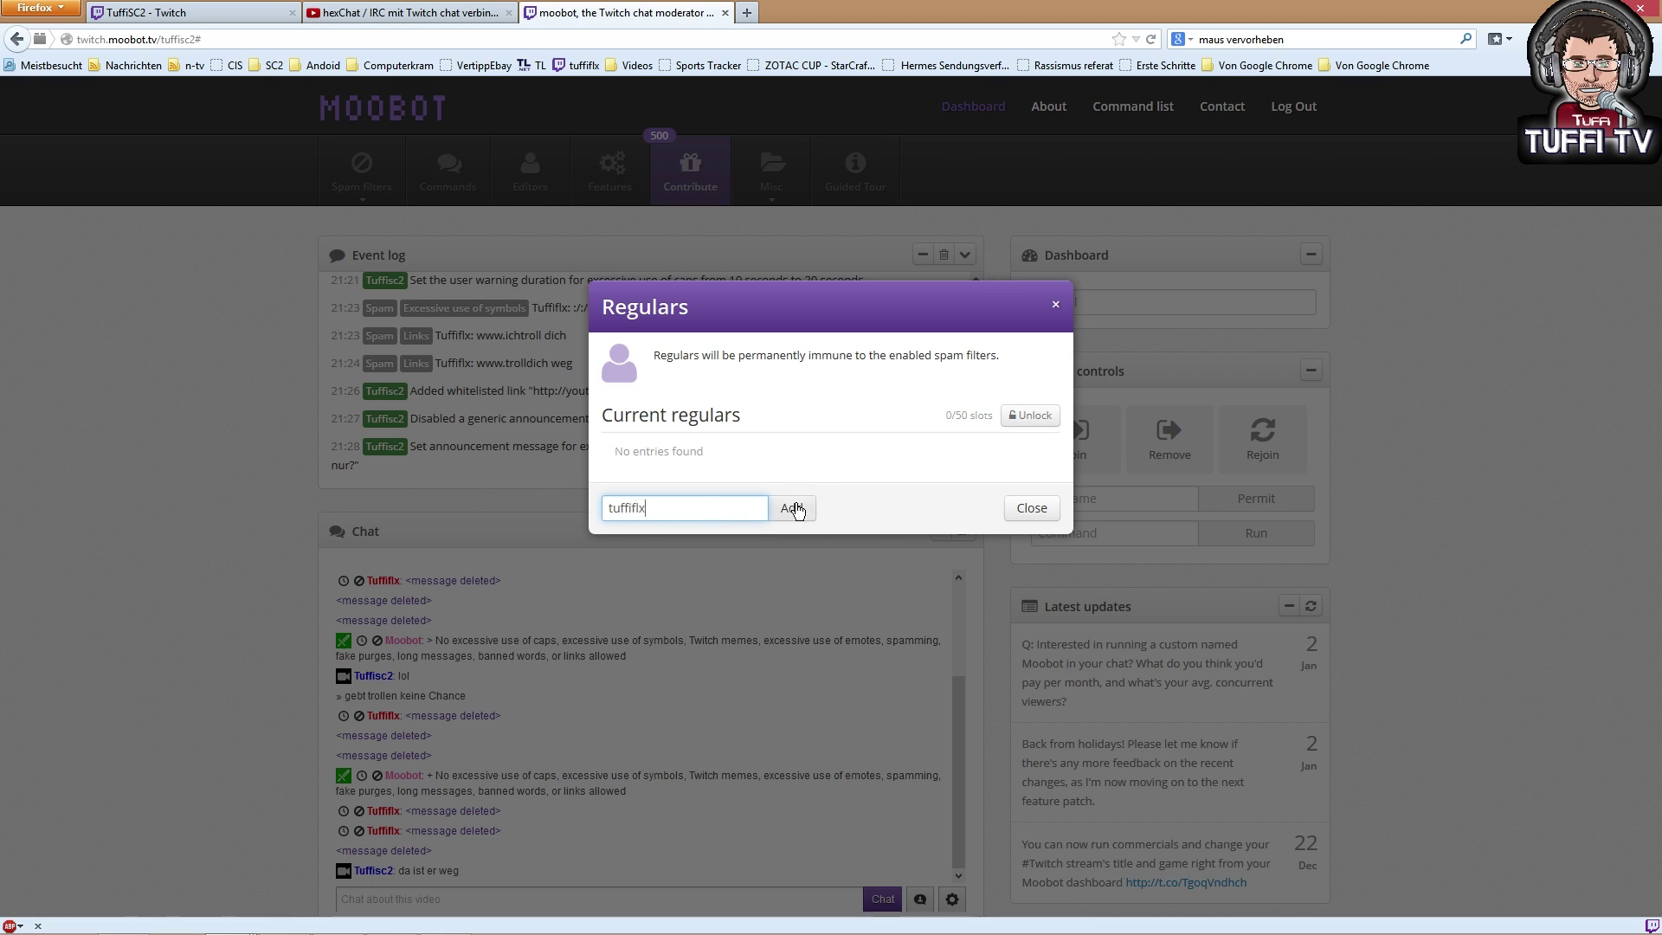
click(793, 509)
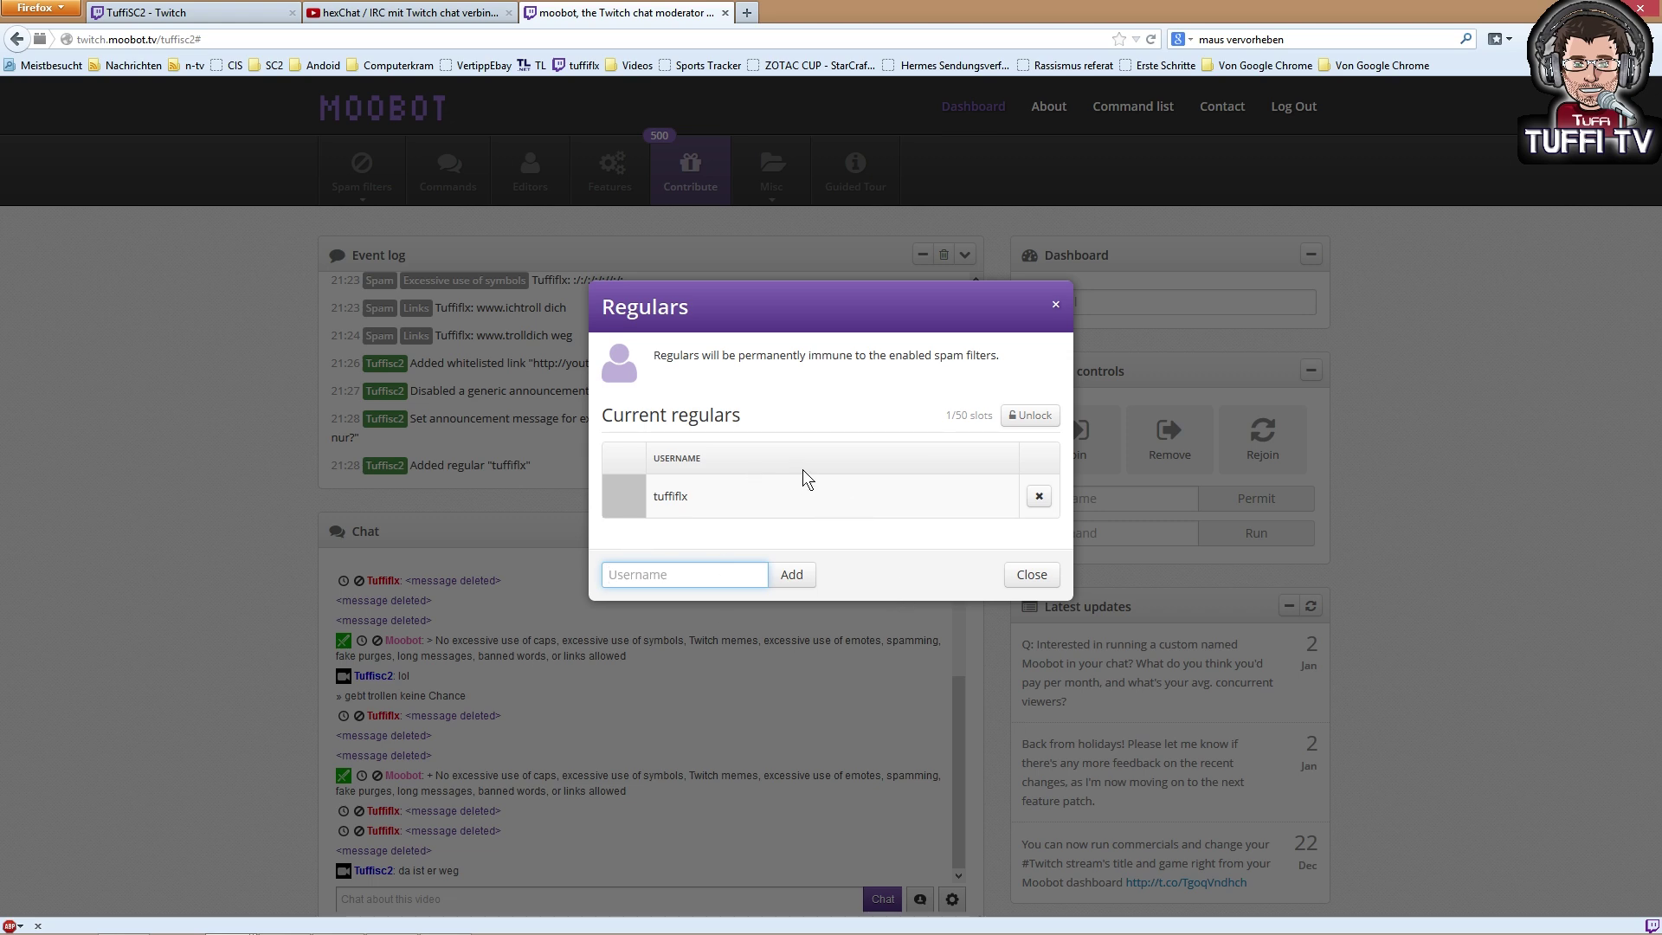
click(1038, 579)
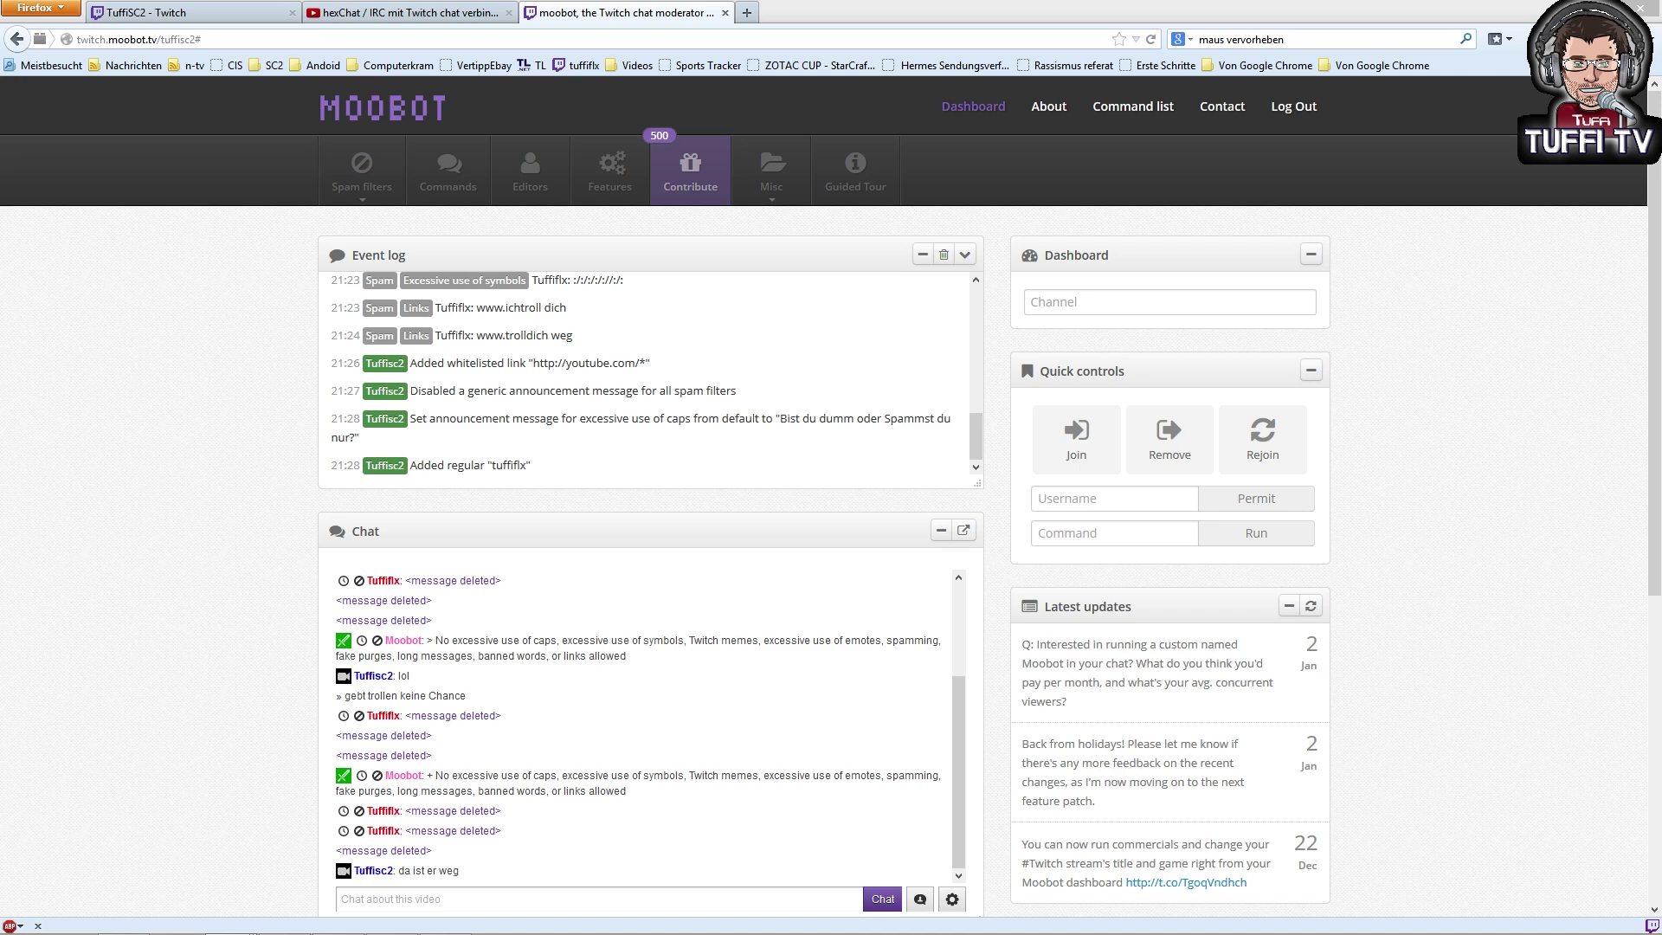
- Switch to the second account's Twitch window and send the chat message "ist immer noch gebannt"
key(alt+Tab)
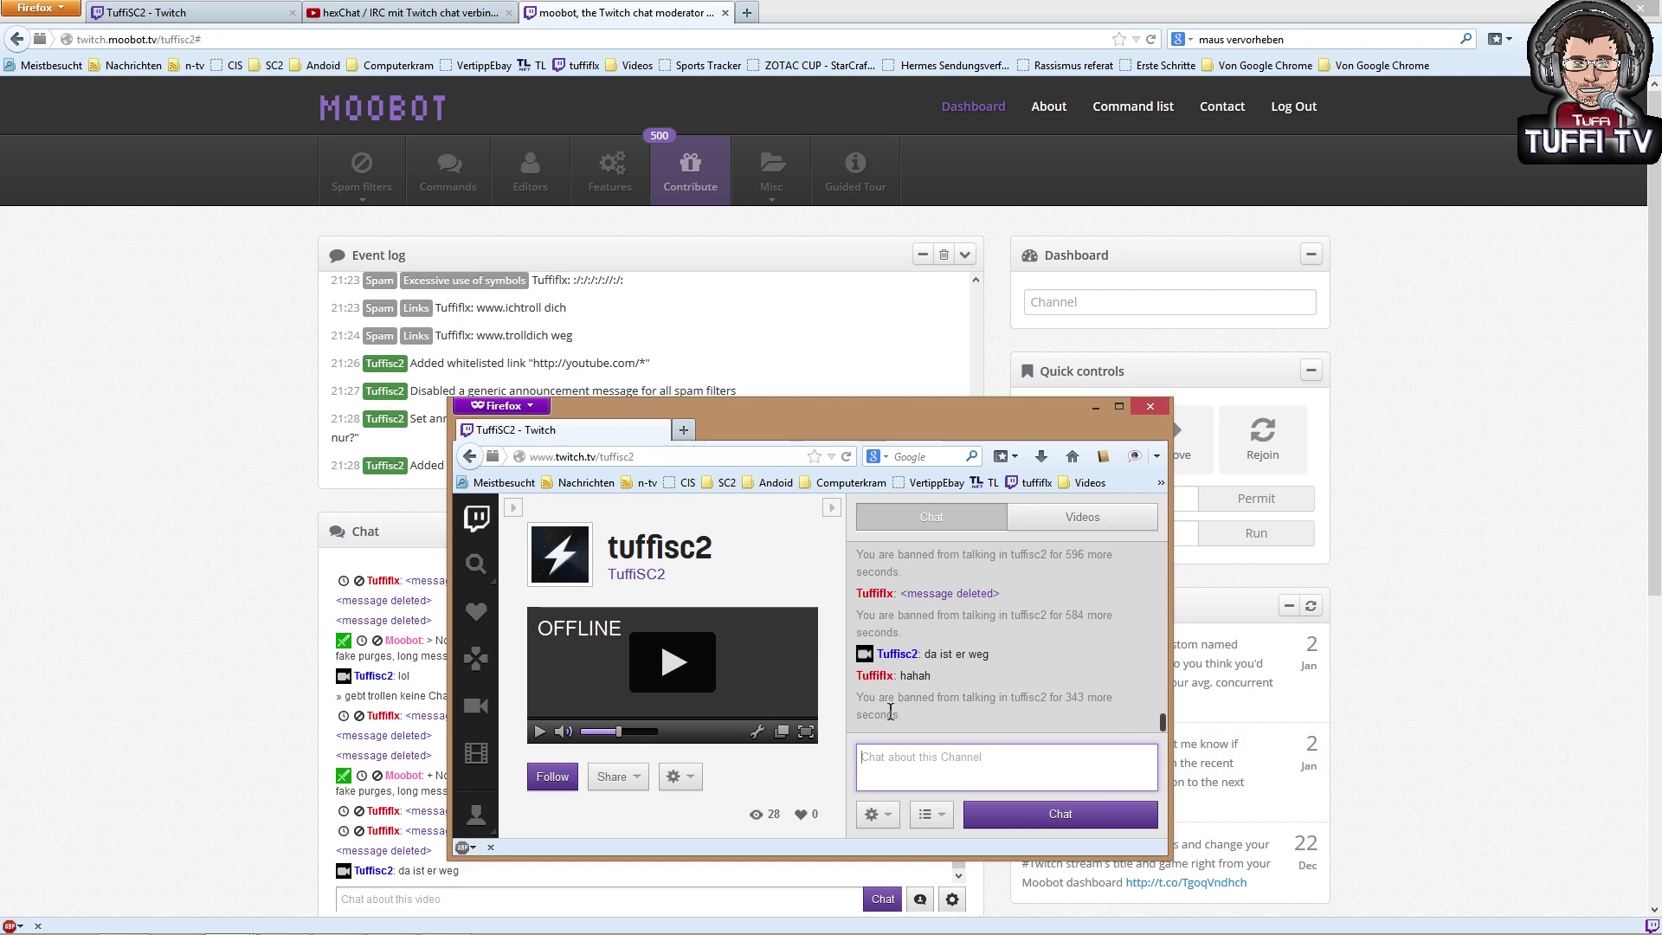
drag(897, 698, 1103, 716)
click(1014, 758)
text(ist im)
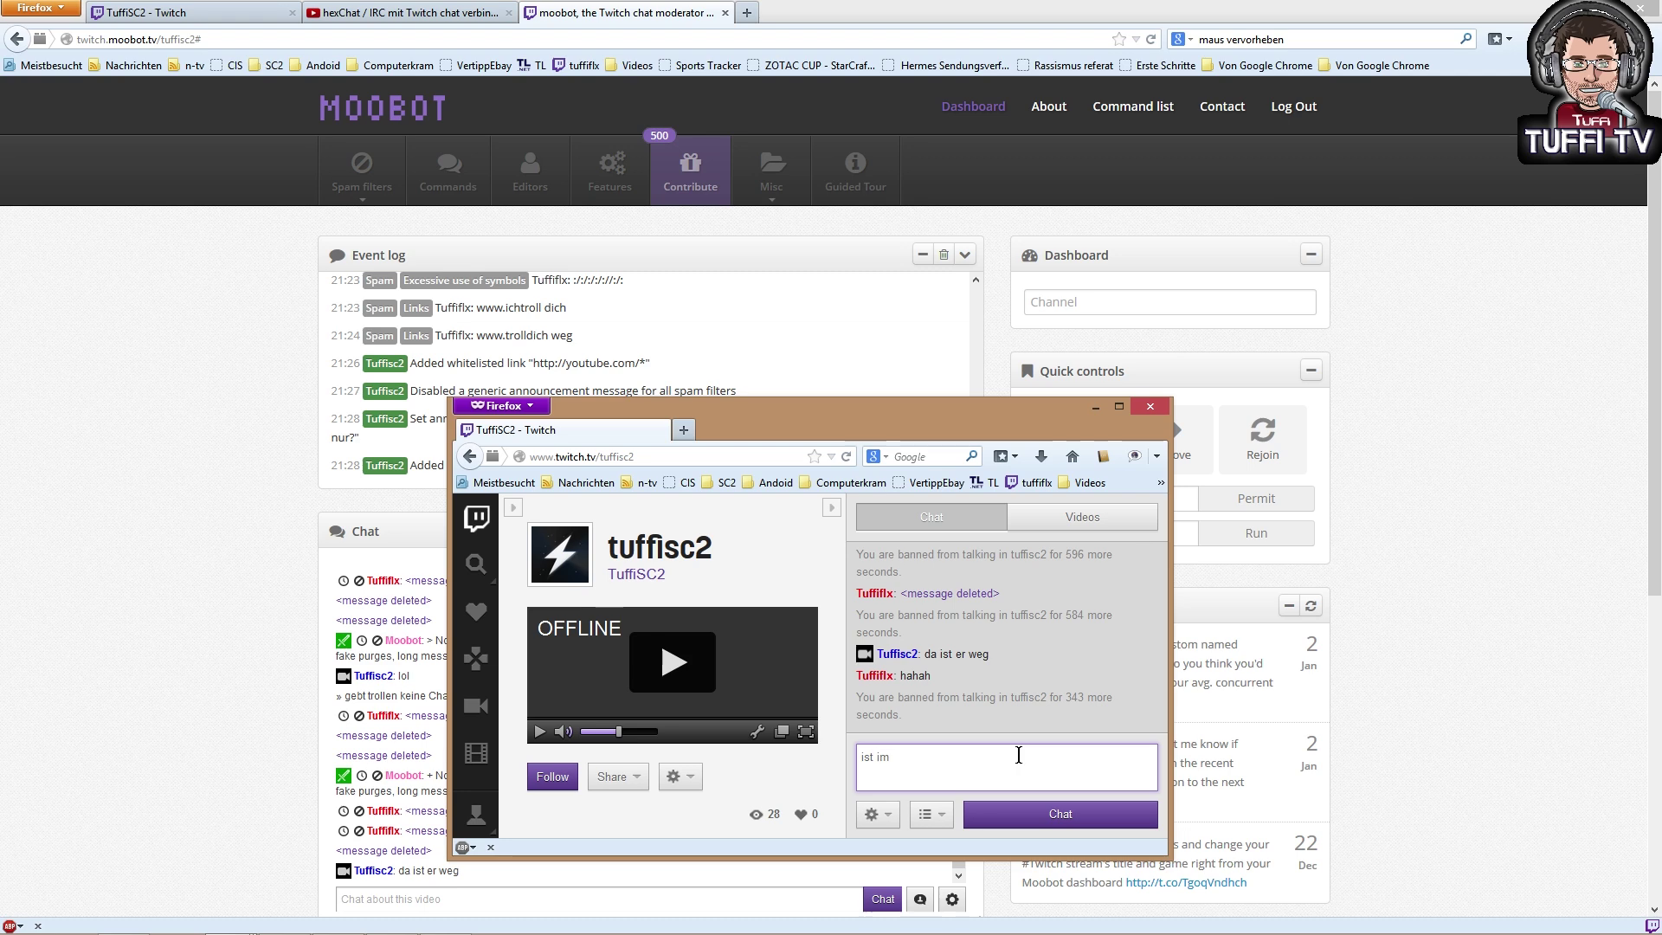
text(mer noch gebannt)
key(Return)
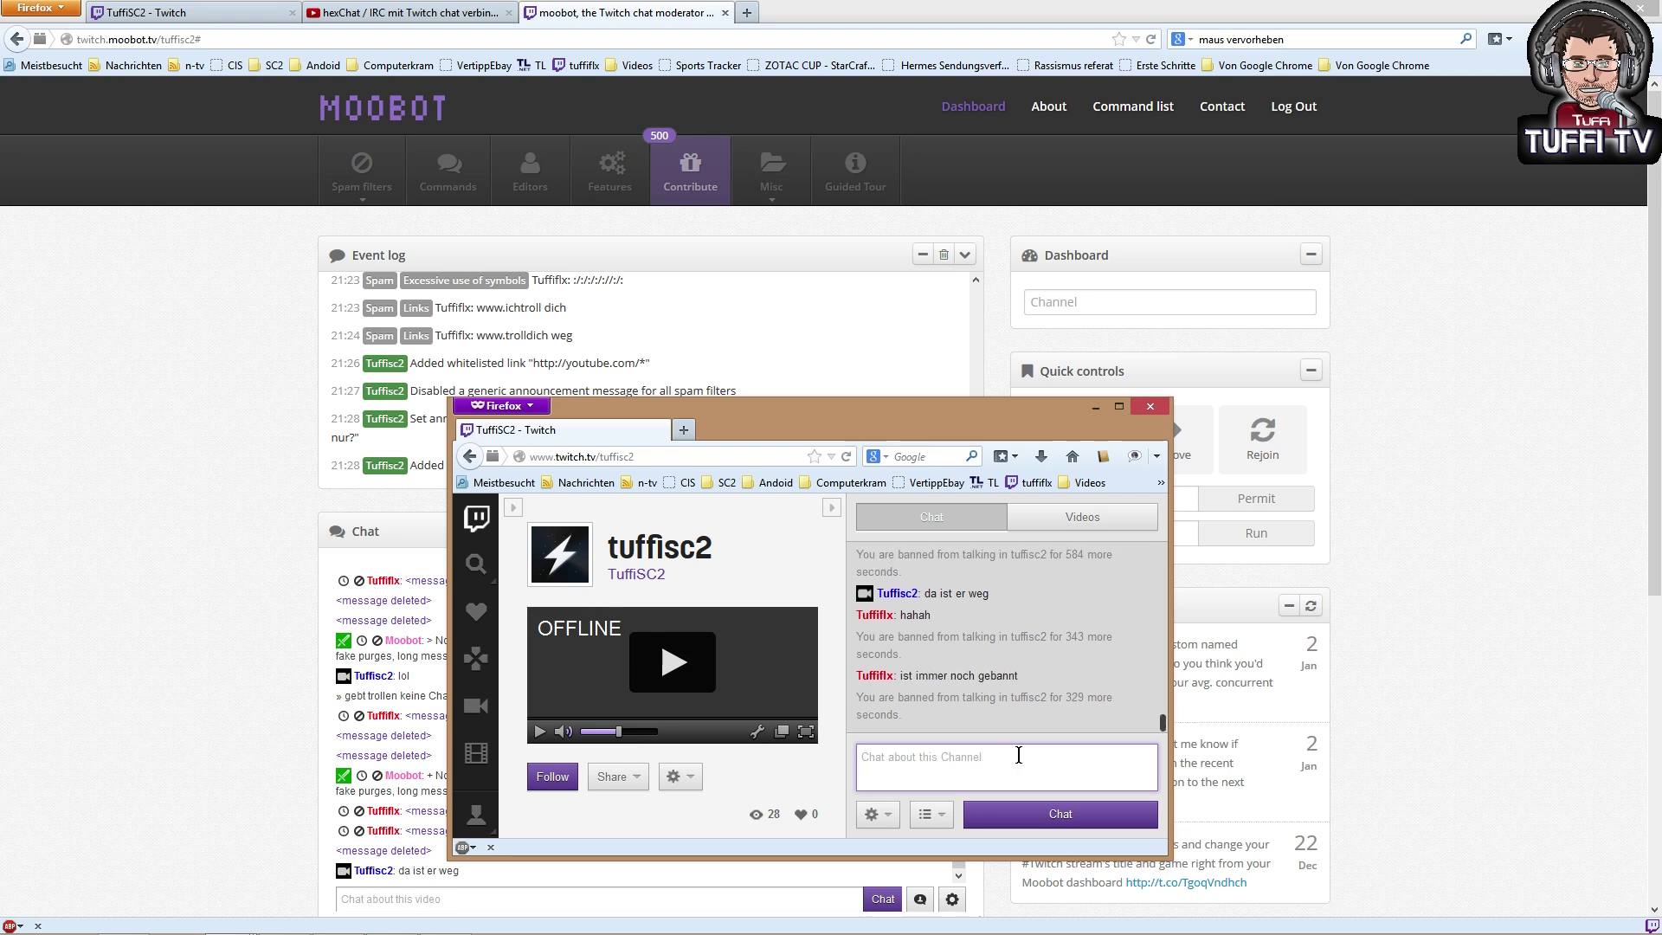
click(1024, 742)
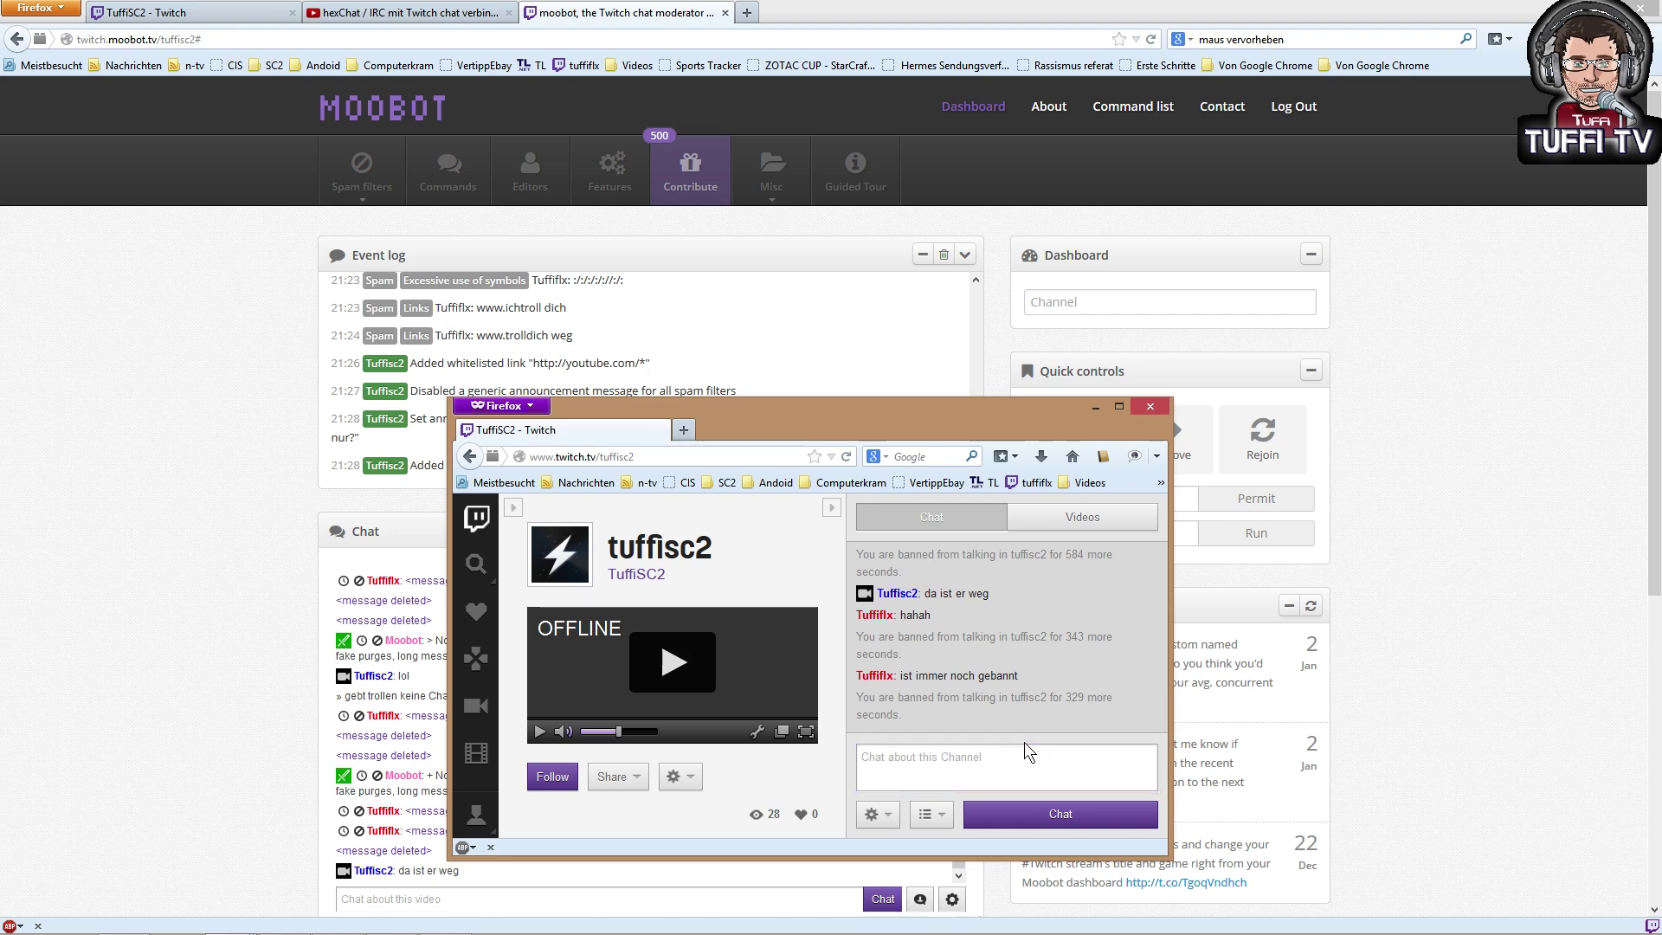
- Return to the Moobot dashboard and unban the second account with the /unban command in the channel chat
click(251, 582)
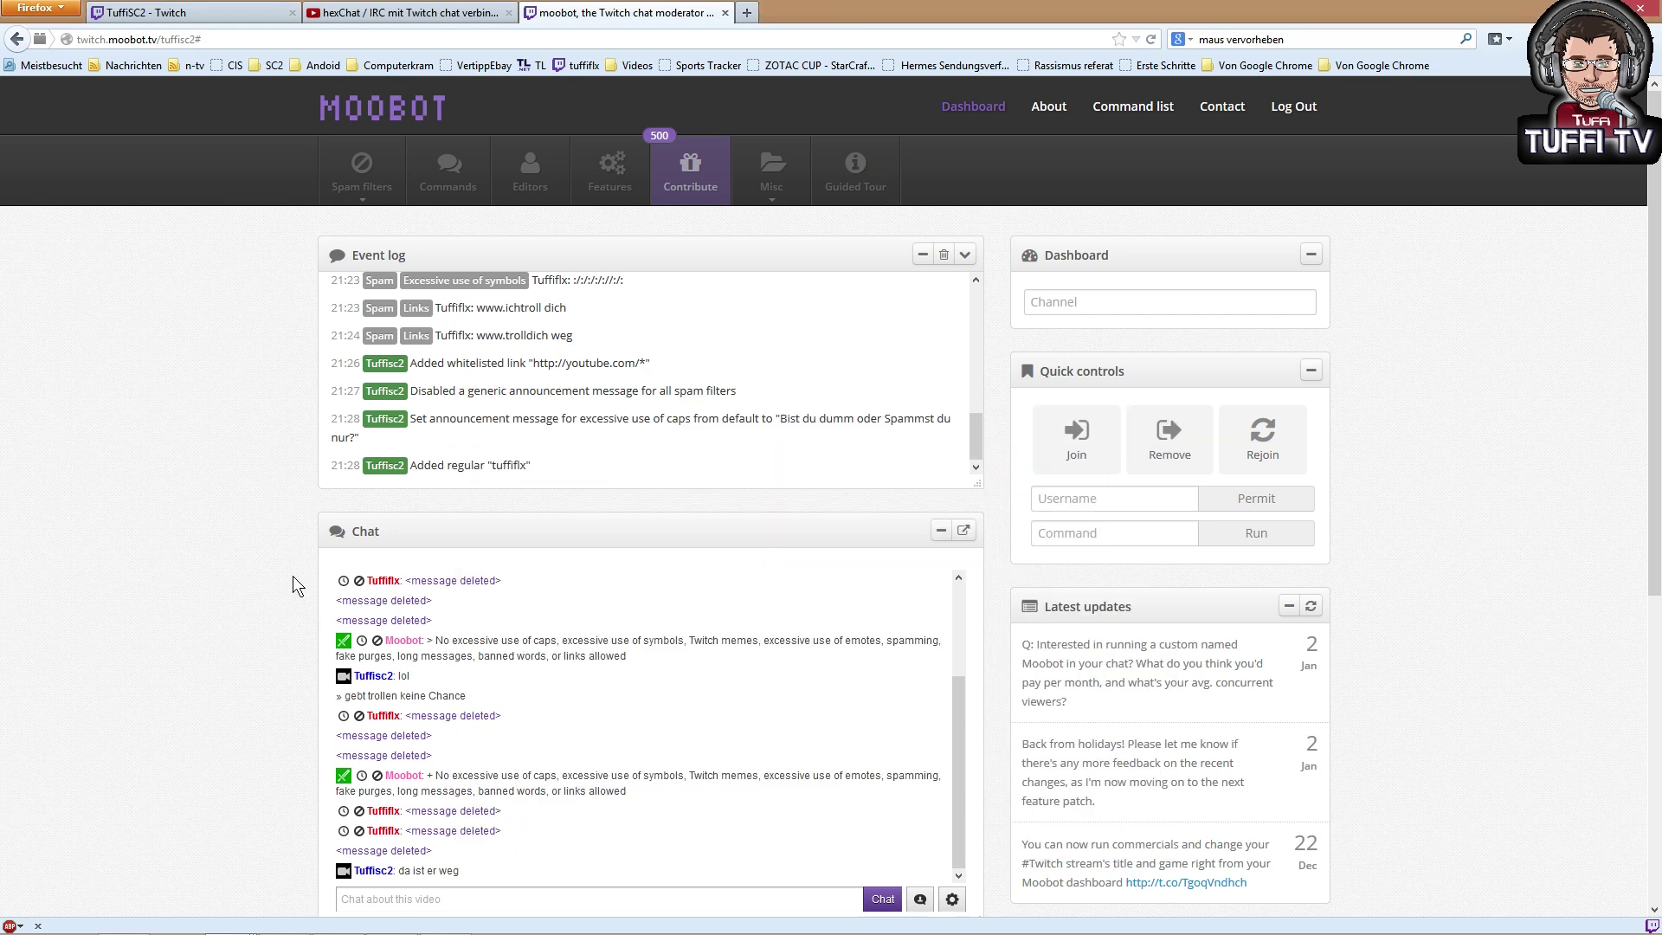
triple_click(583, 830)
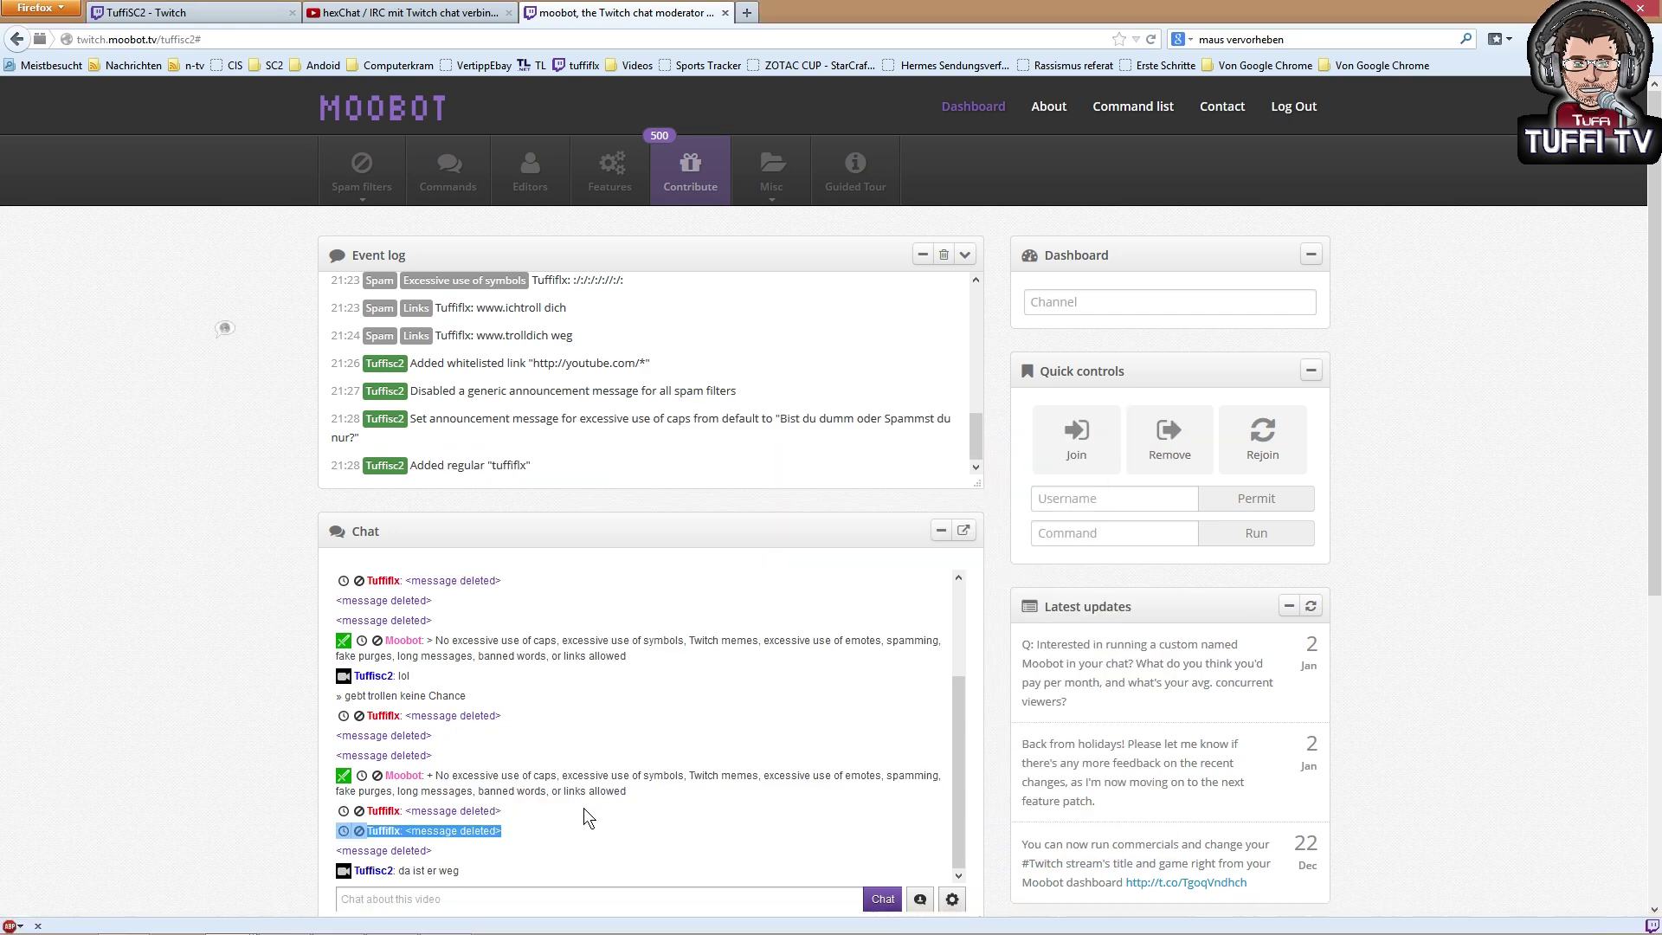
scroll(583, 807, down, 3)
click(451, 707)
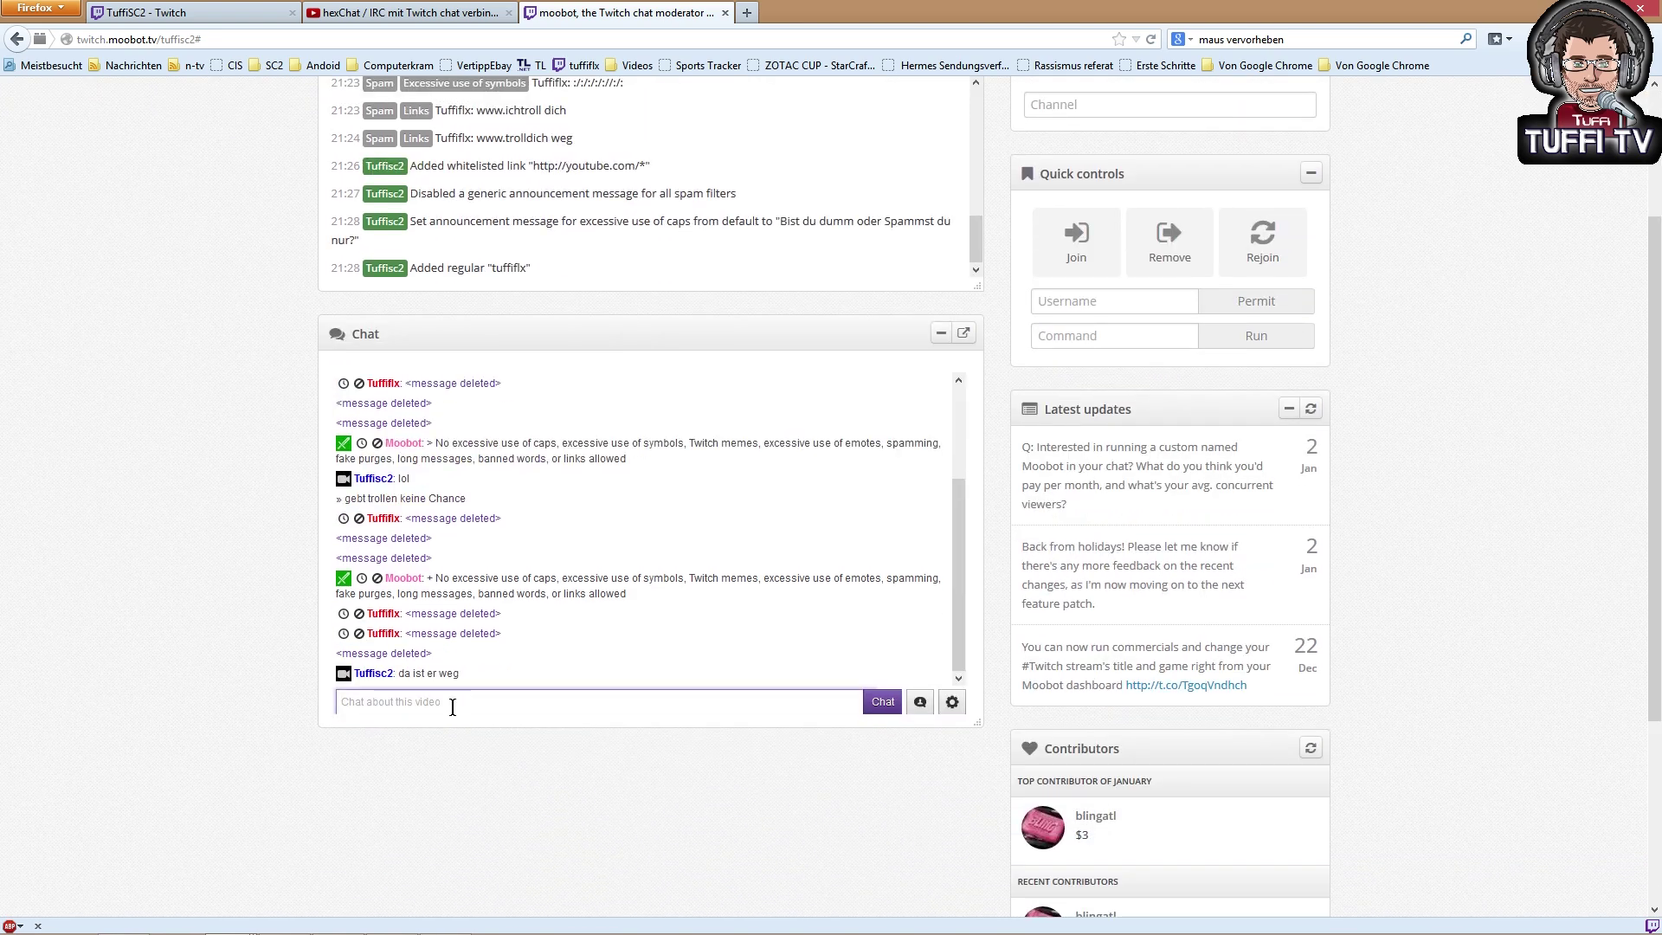
text(/unbaN)
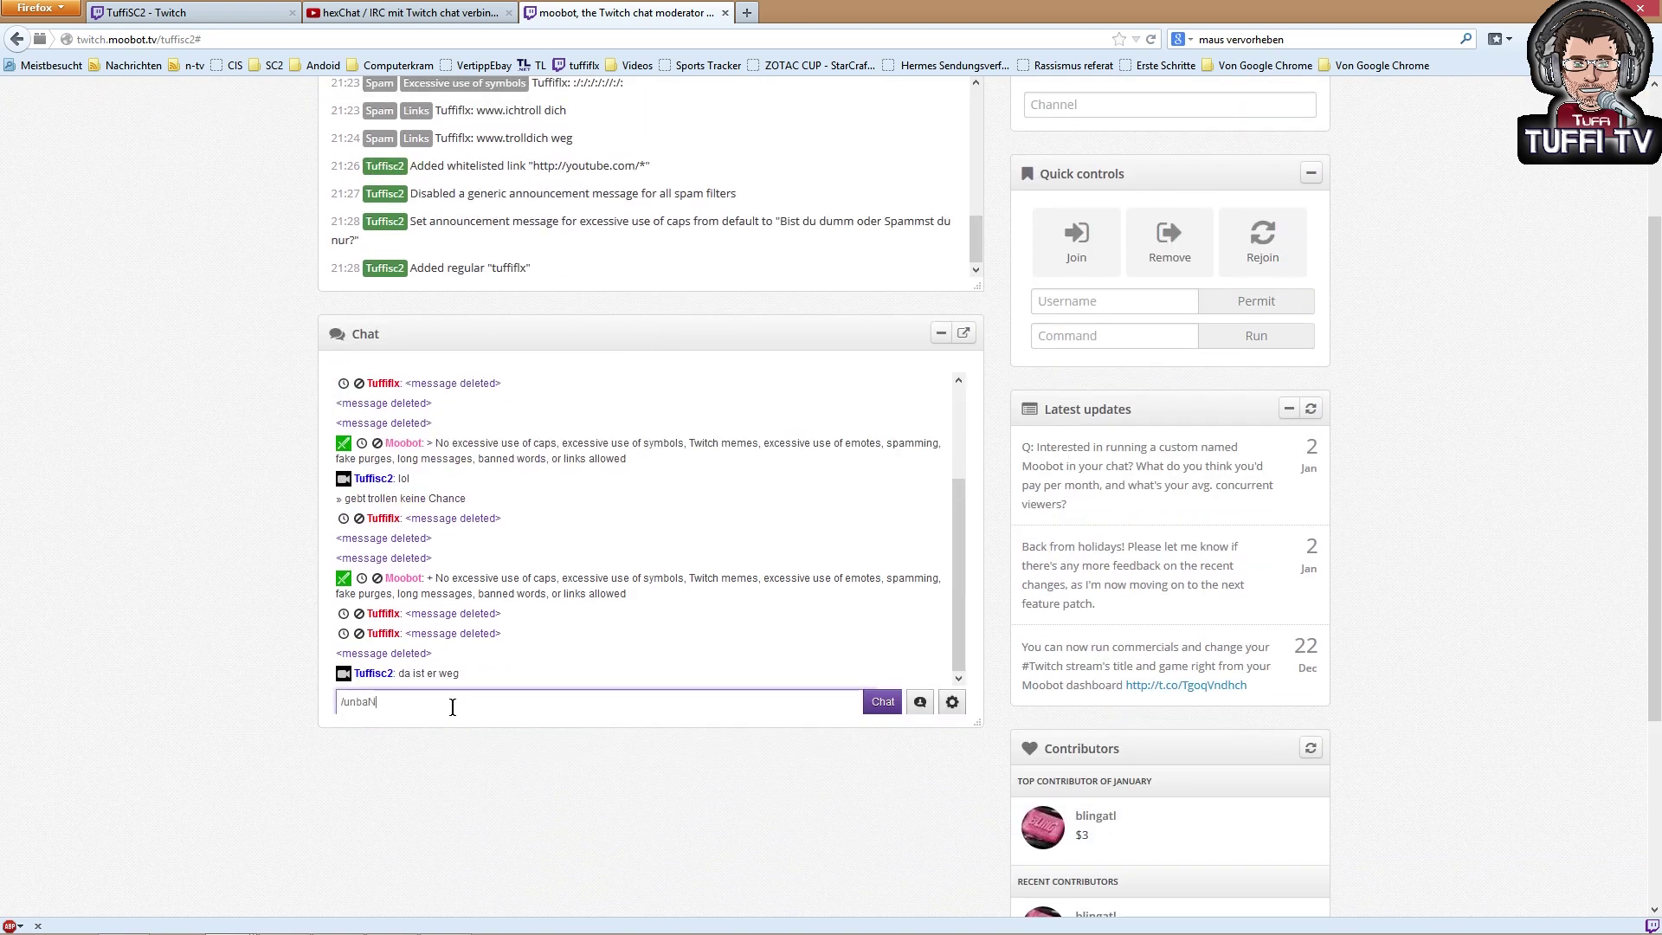
key(BackSpace)
text(n Tuffiflx)
key(Return)
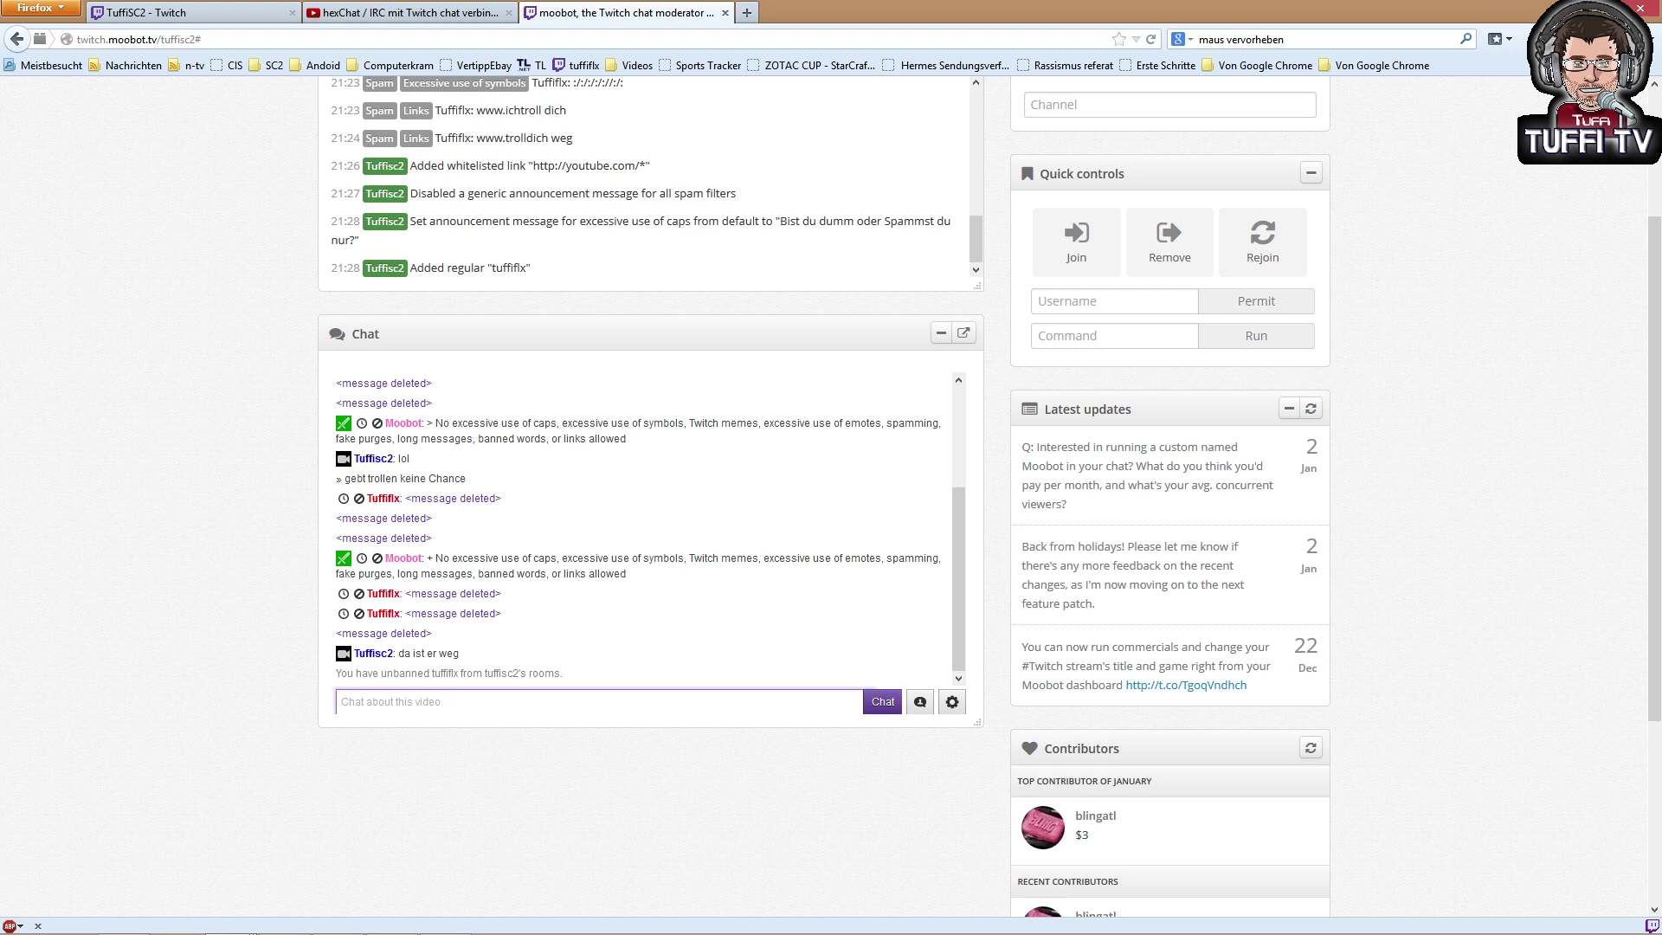
- Switch to the second account's Twitch window and send the chat message "danke danke danke"
key(alt+Tab)
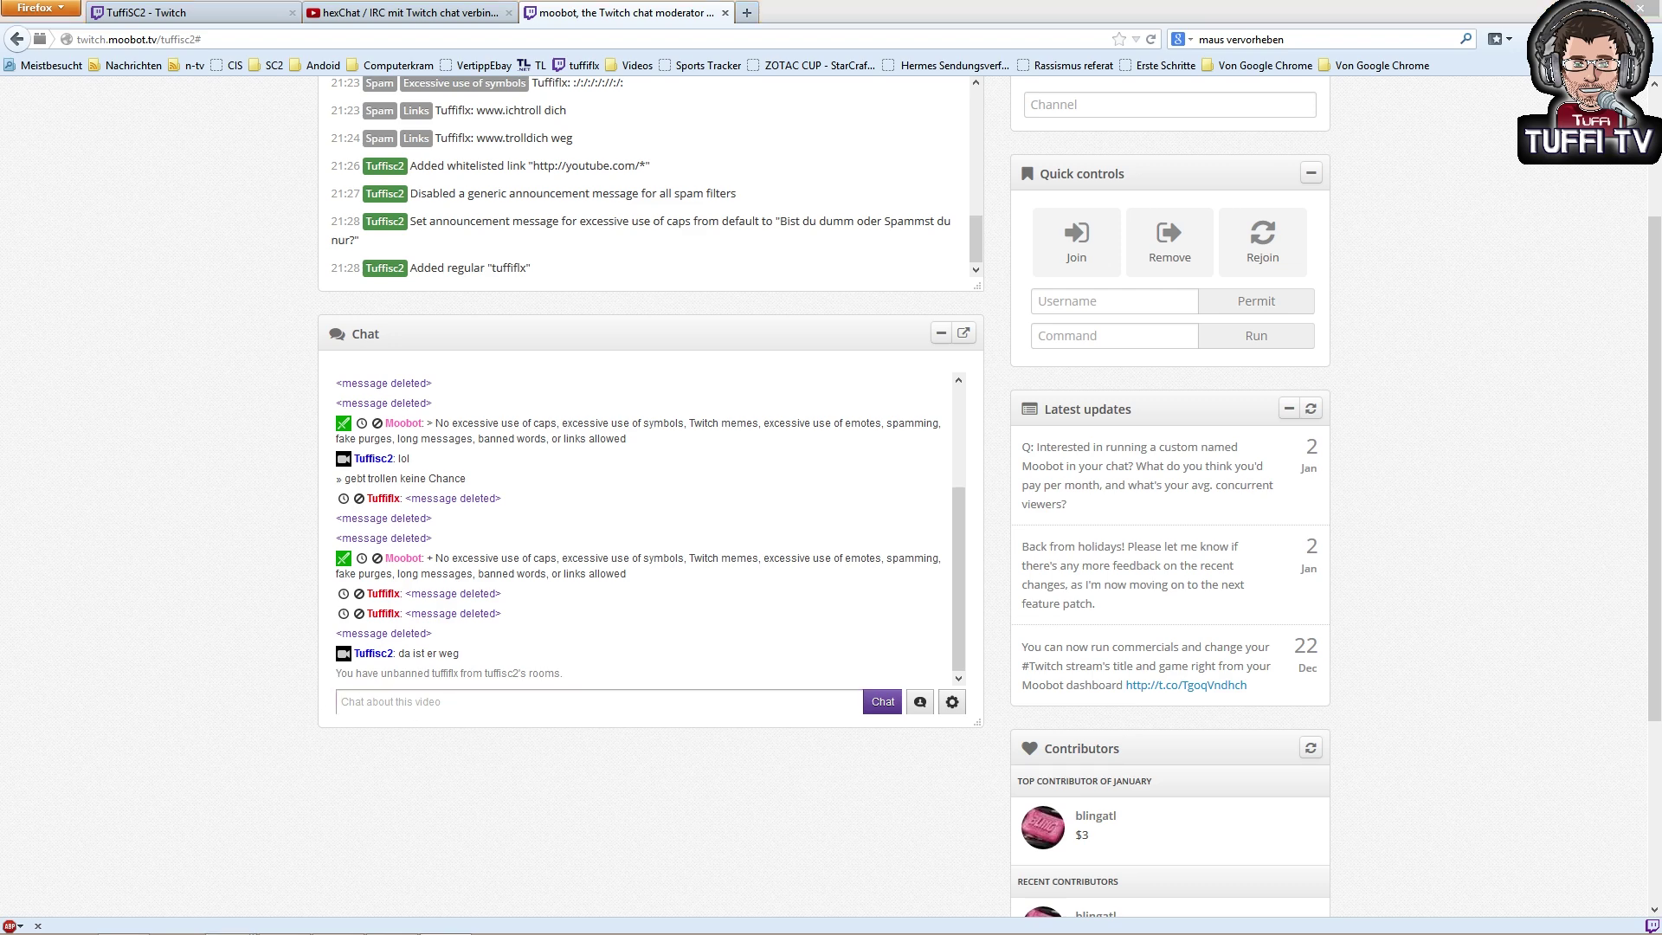
key(alt+Tab)
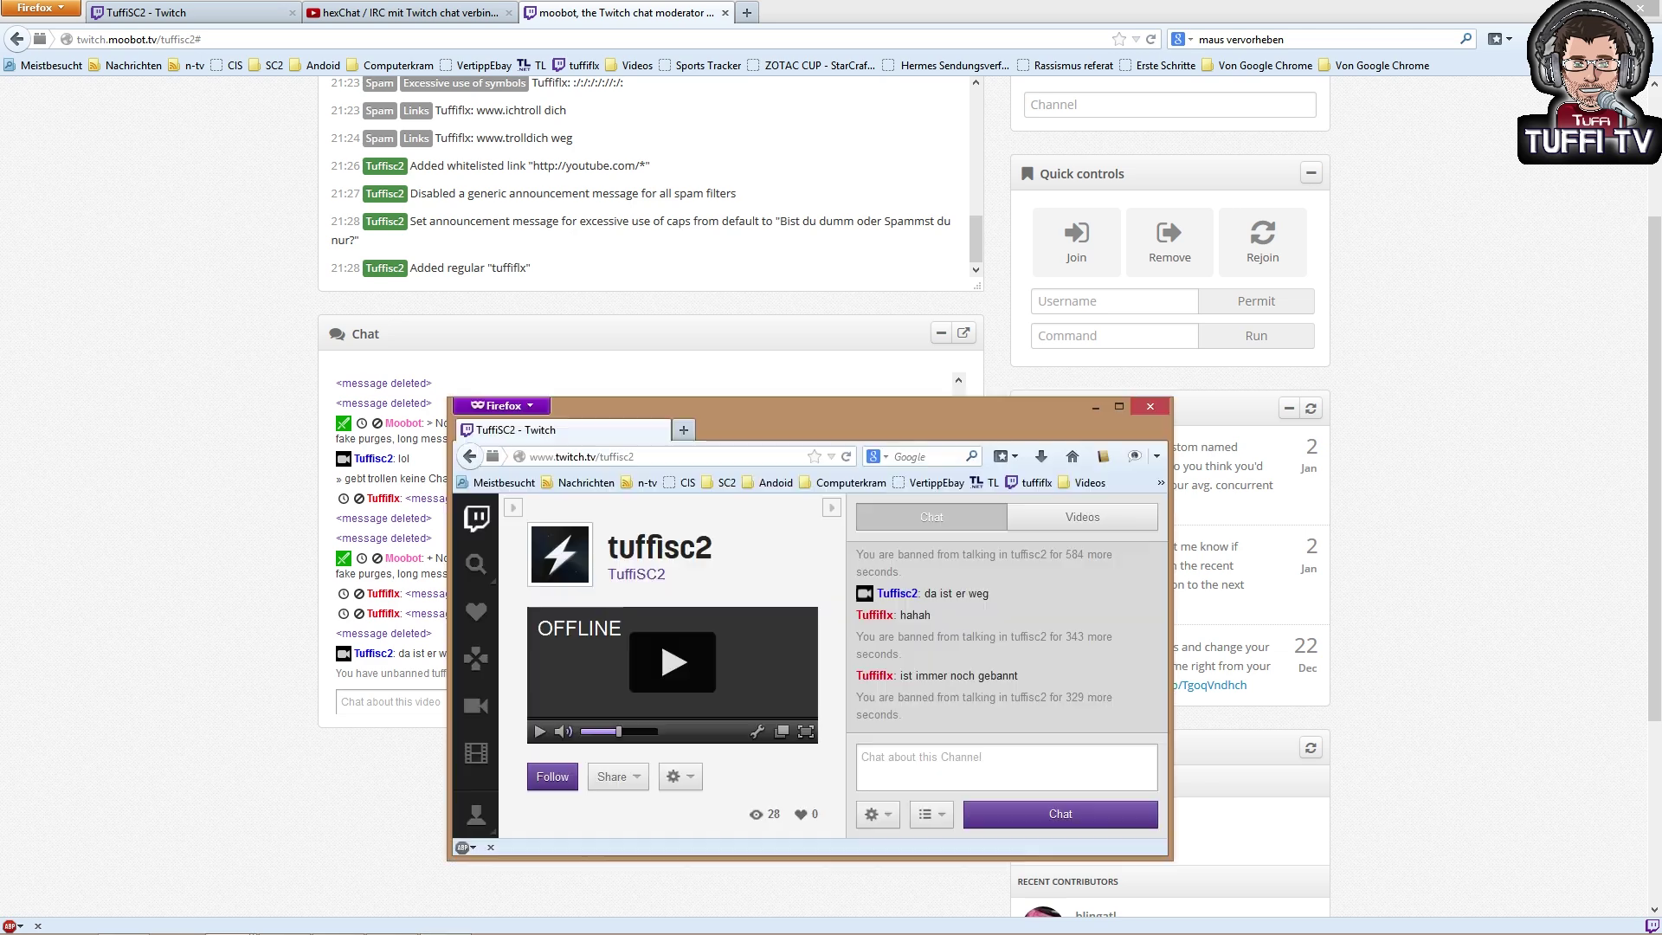
click(1009, 755)
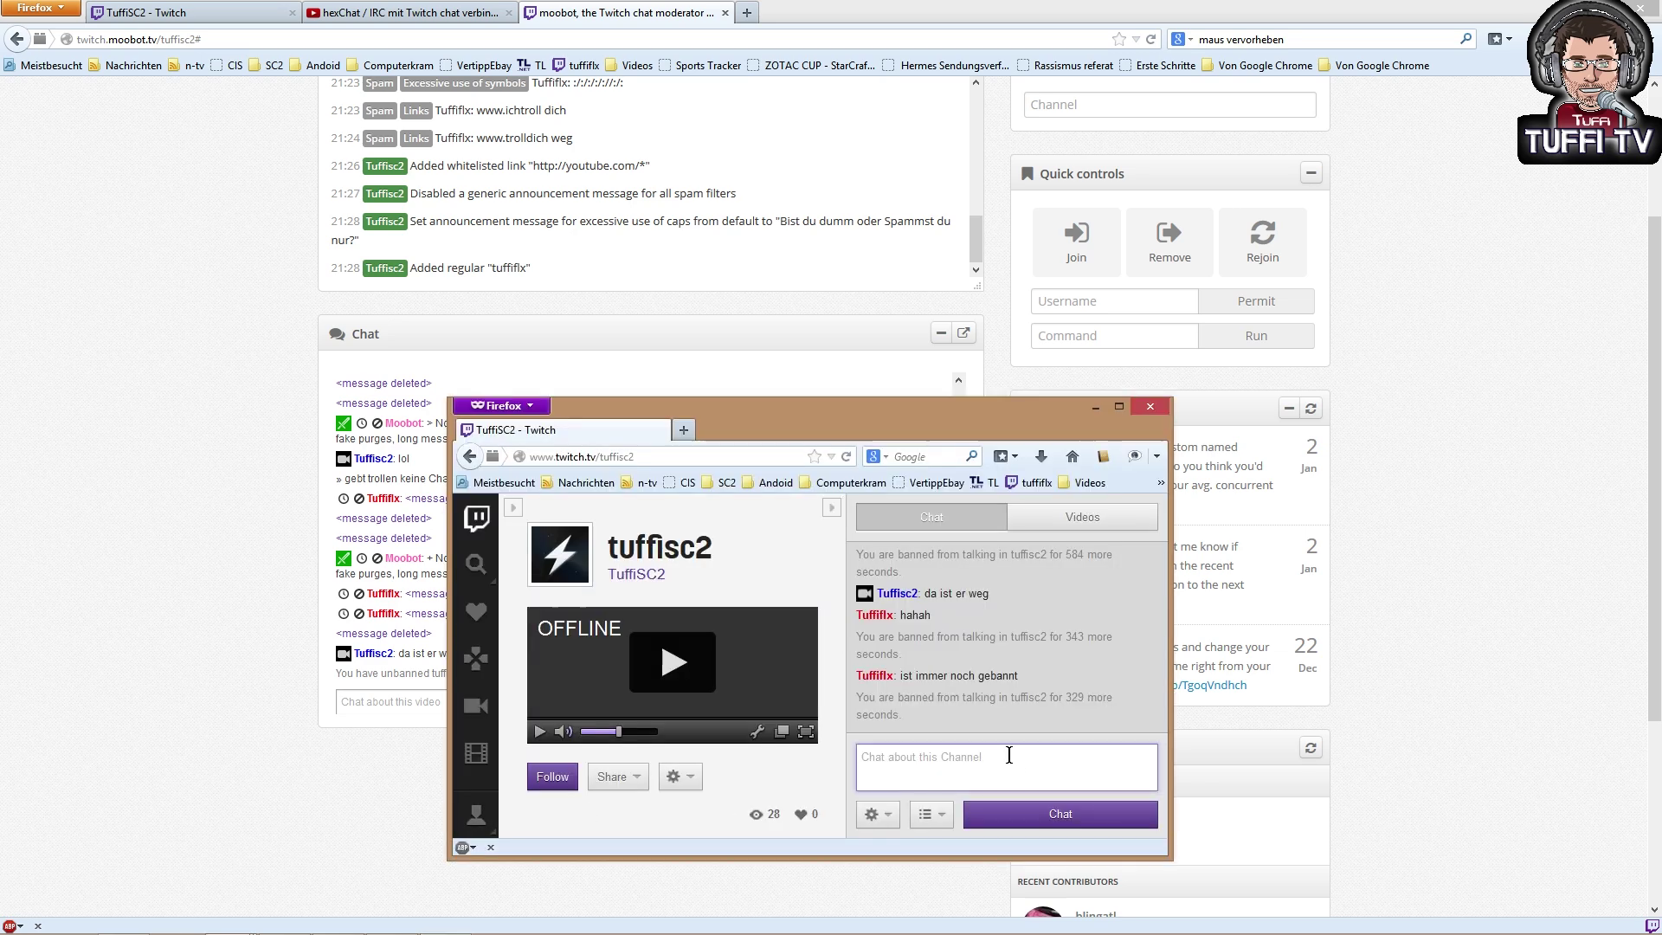
text(dane)
key(BackSpace)
text(ke für die Hilfe)
key(Return)
- Send the chat message "du bist soooooo gut" from the second account
text(du)
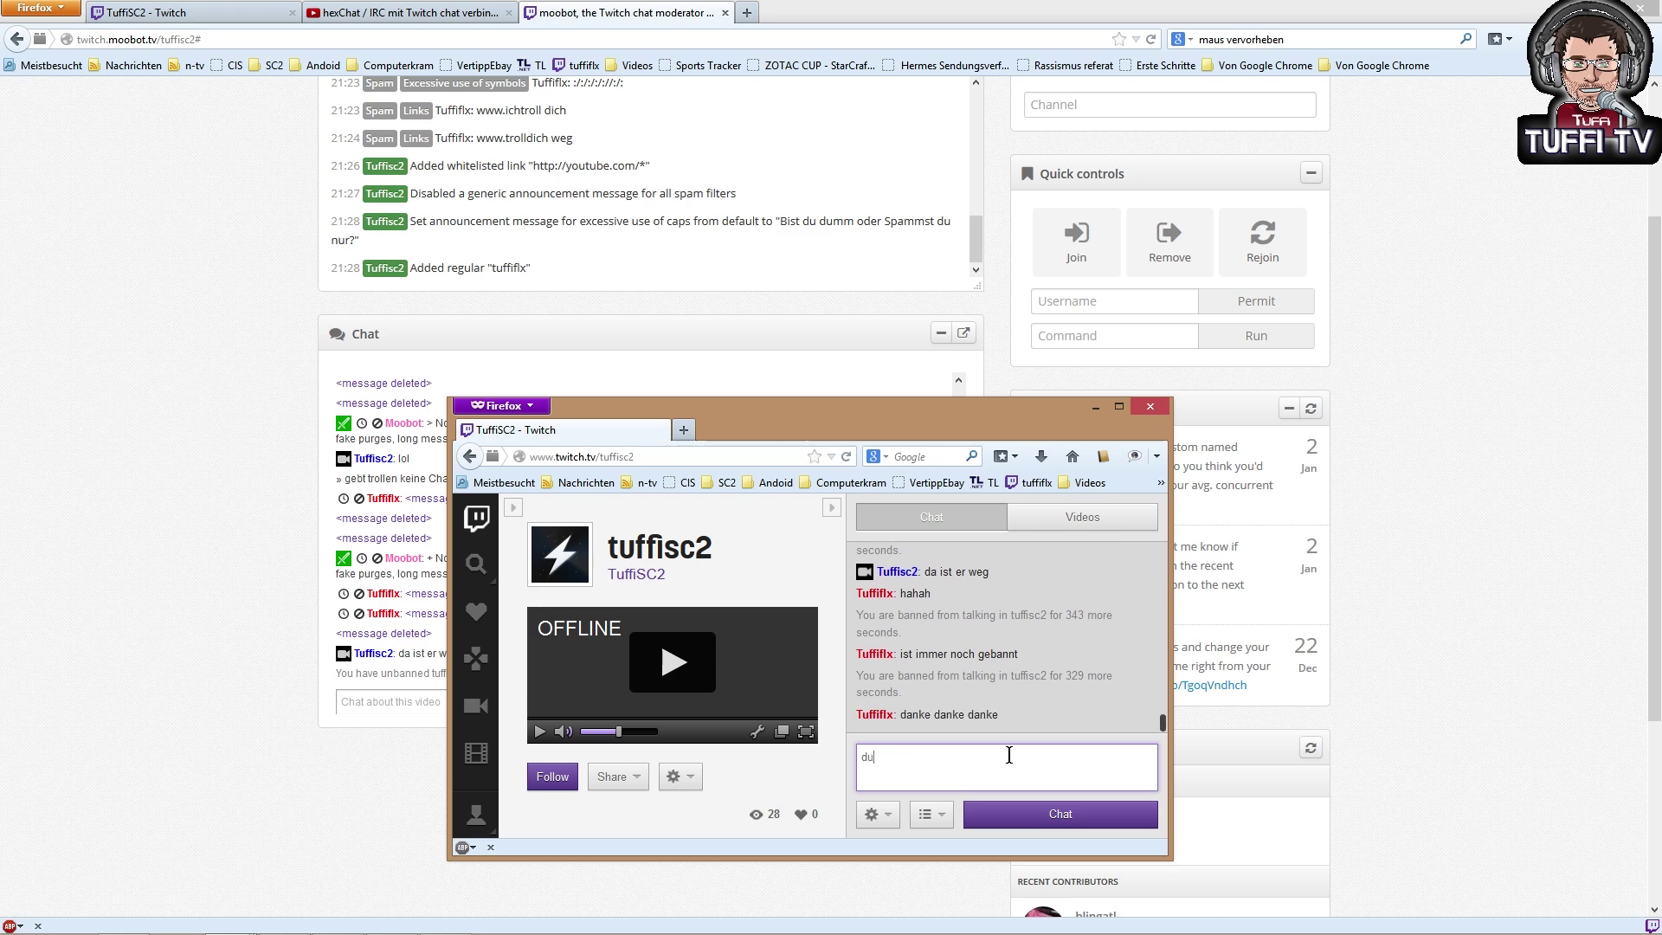
text( bist soooooo)
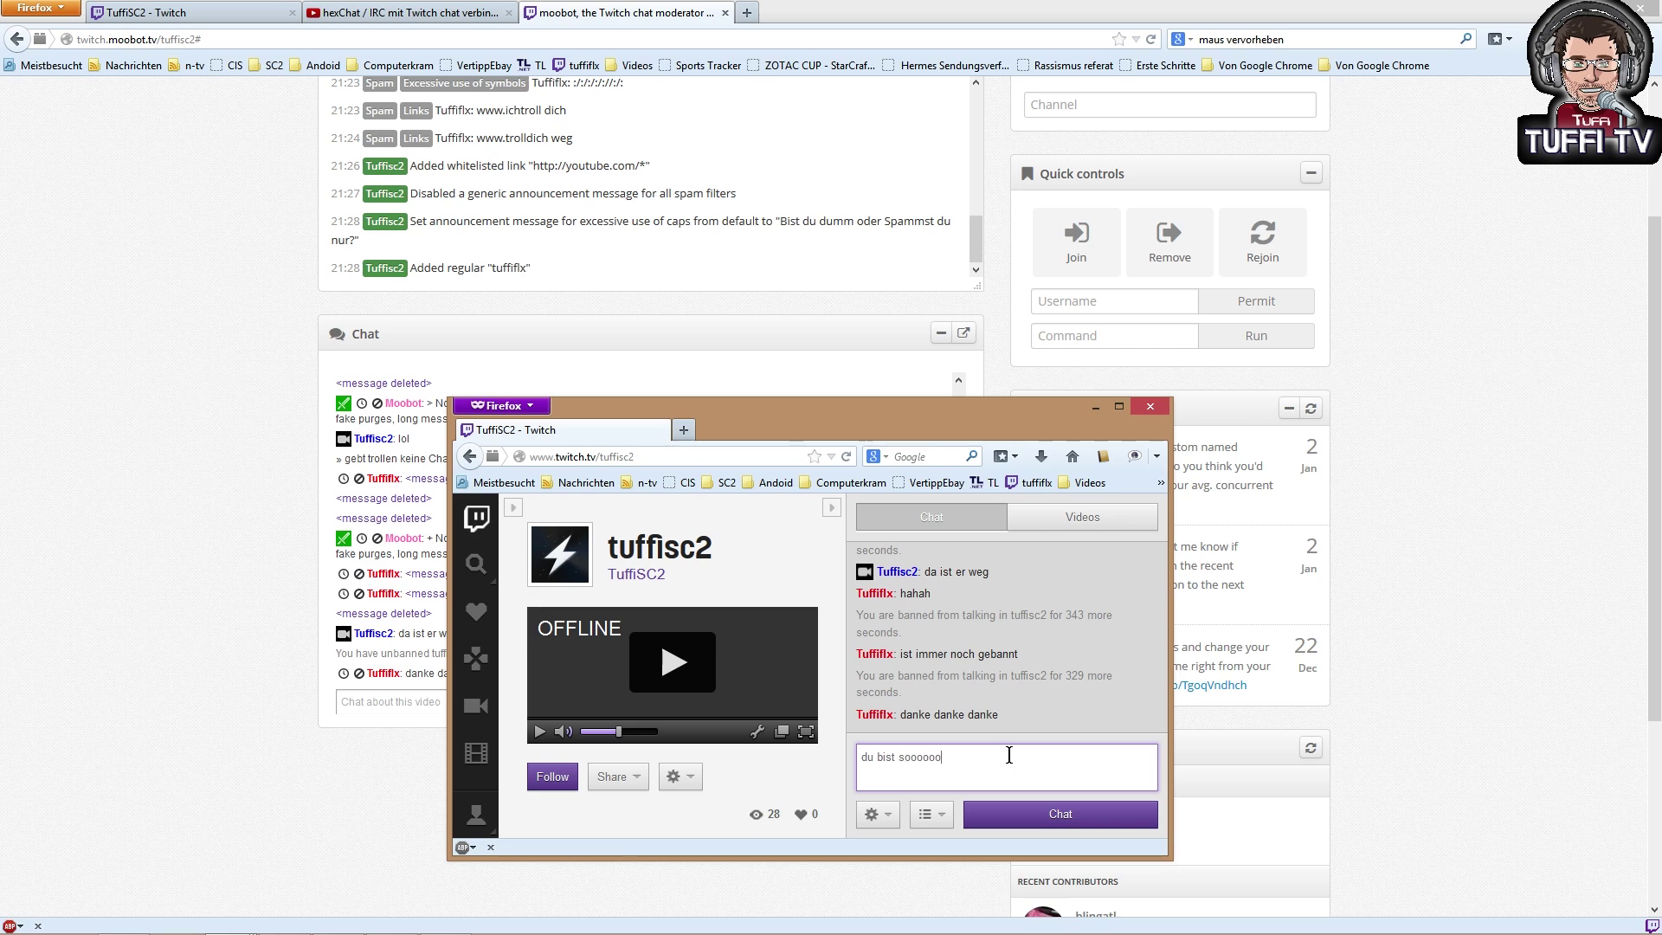
text( gut)
key(Return)
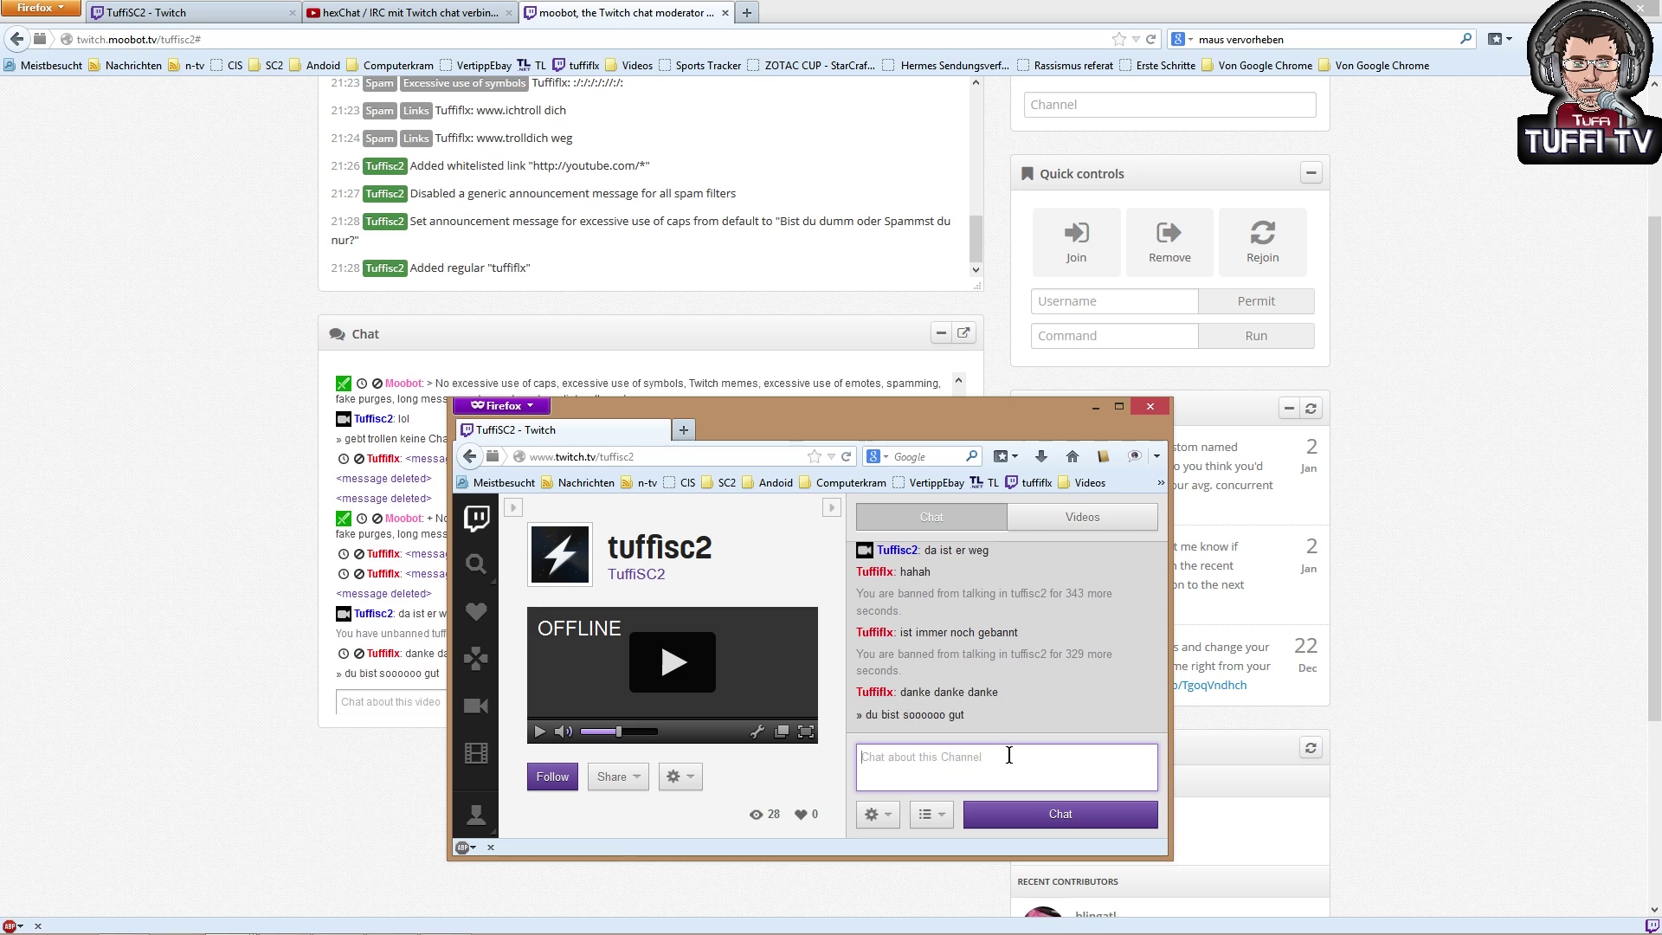
text(www.i)
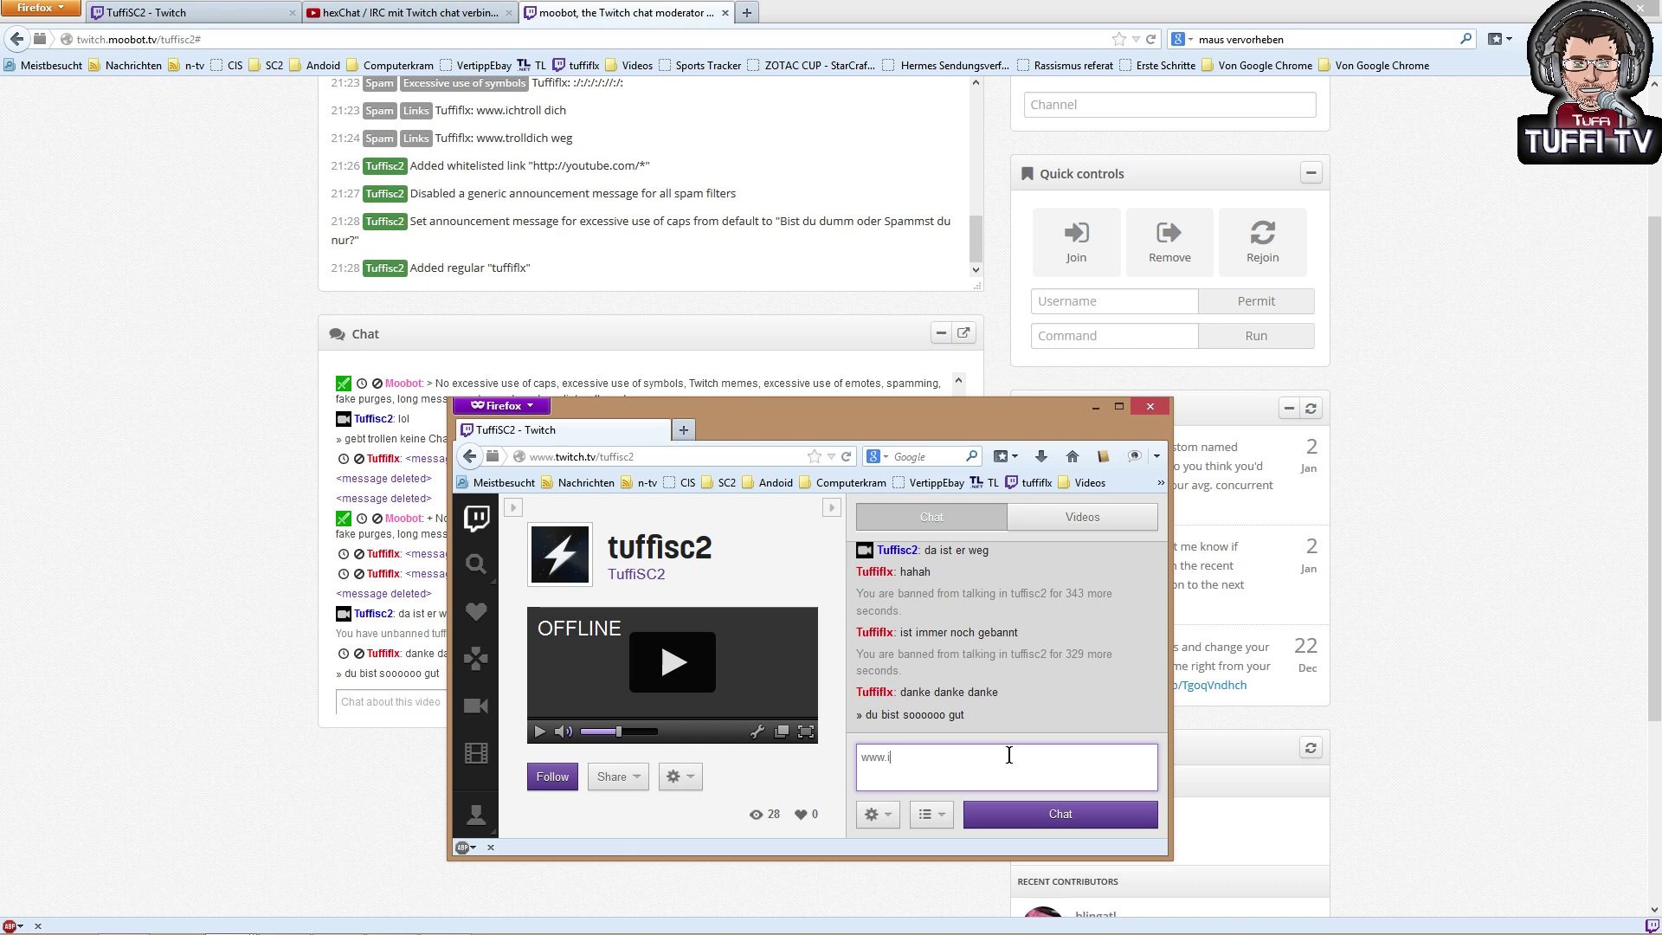
text(chliebe)
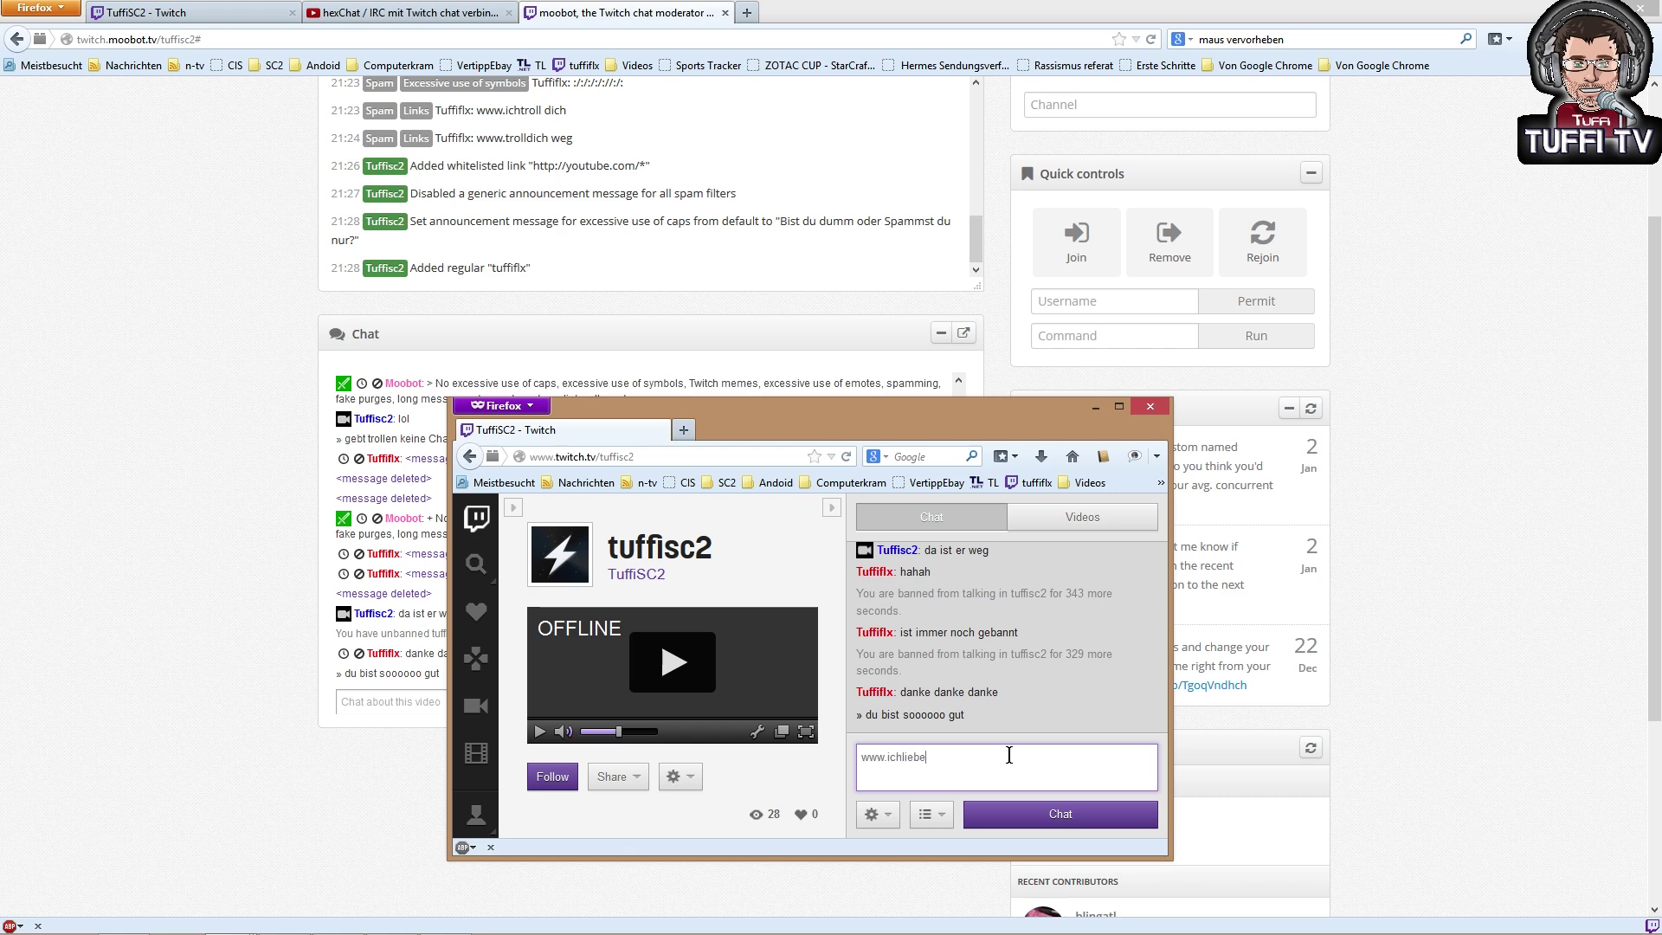